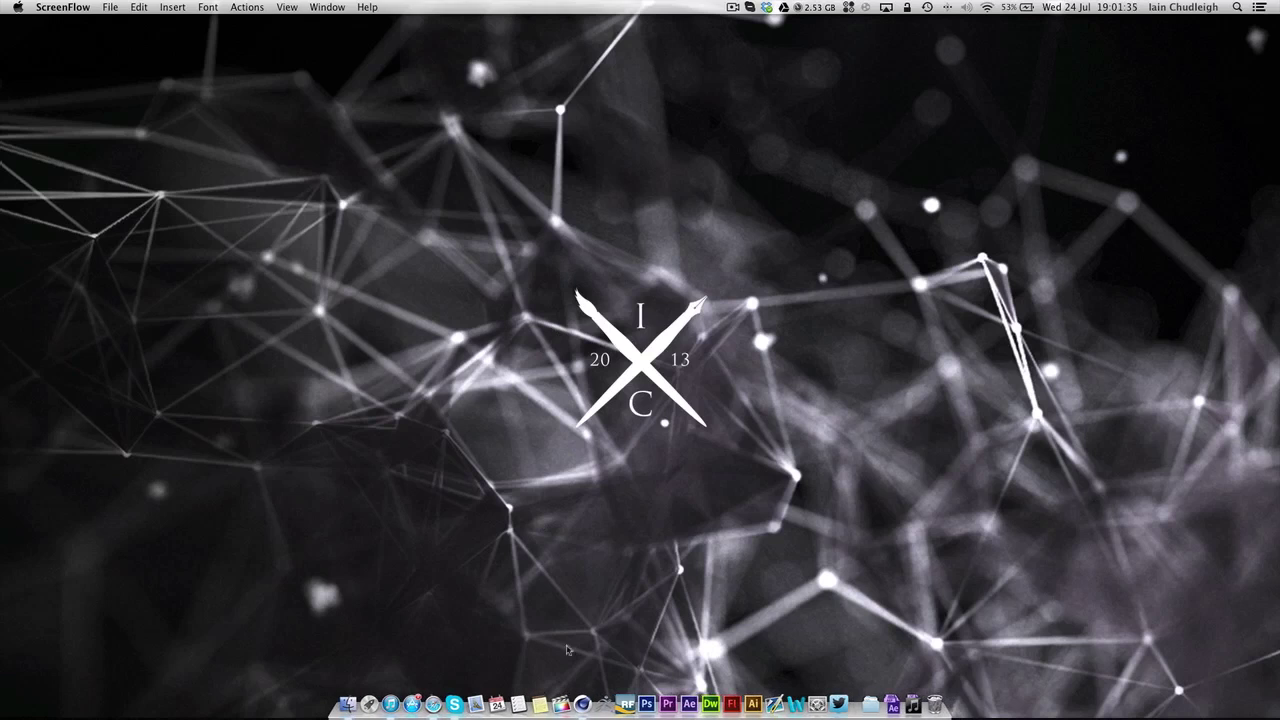
Switch to CINEMA 4D and play the hanging letter simulation in the example scene
left_click(604, 704)
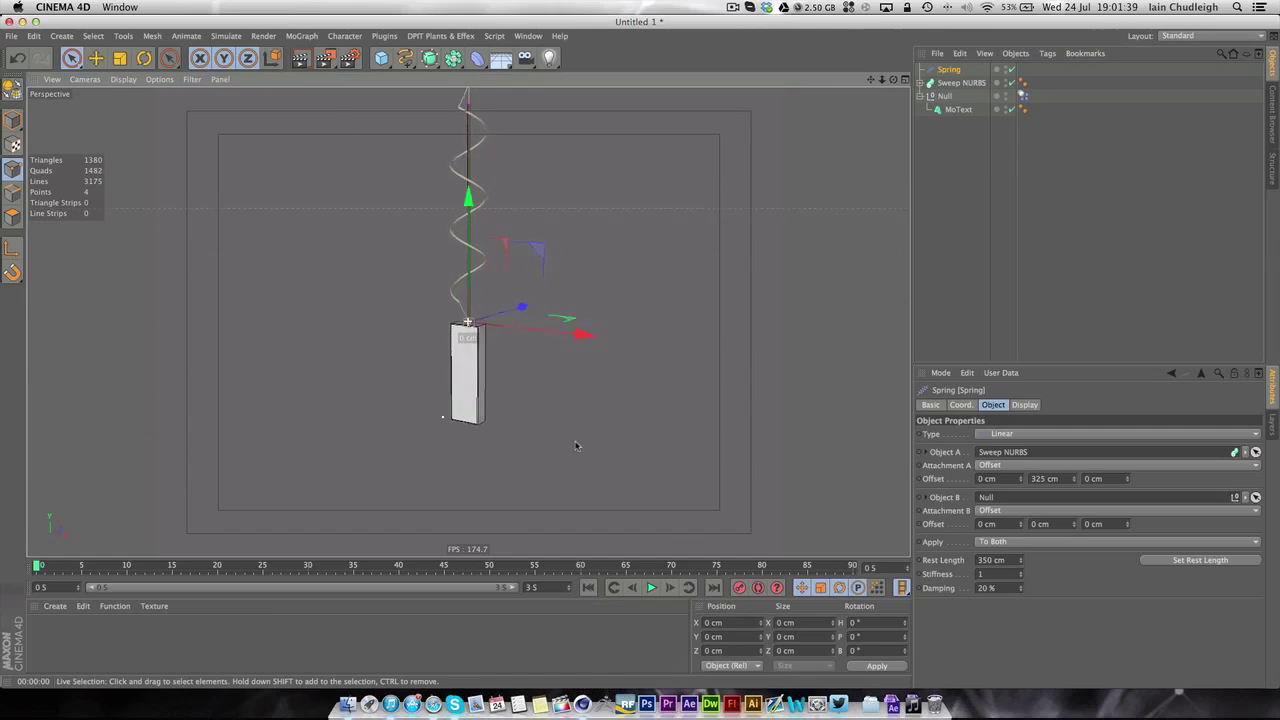
left_click(651, 587)
left_click(585, 340)
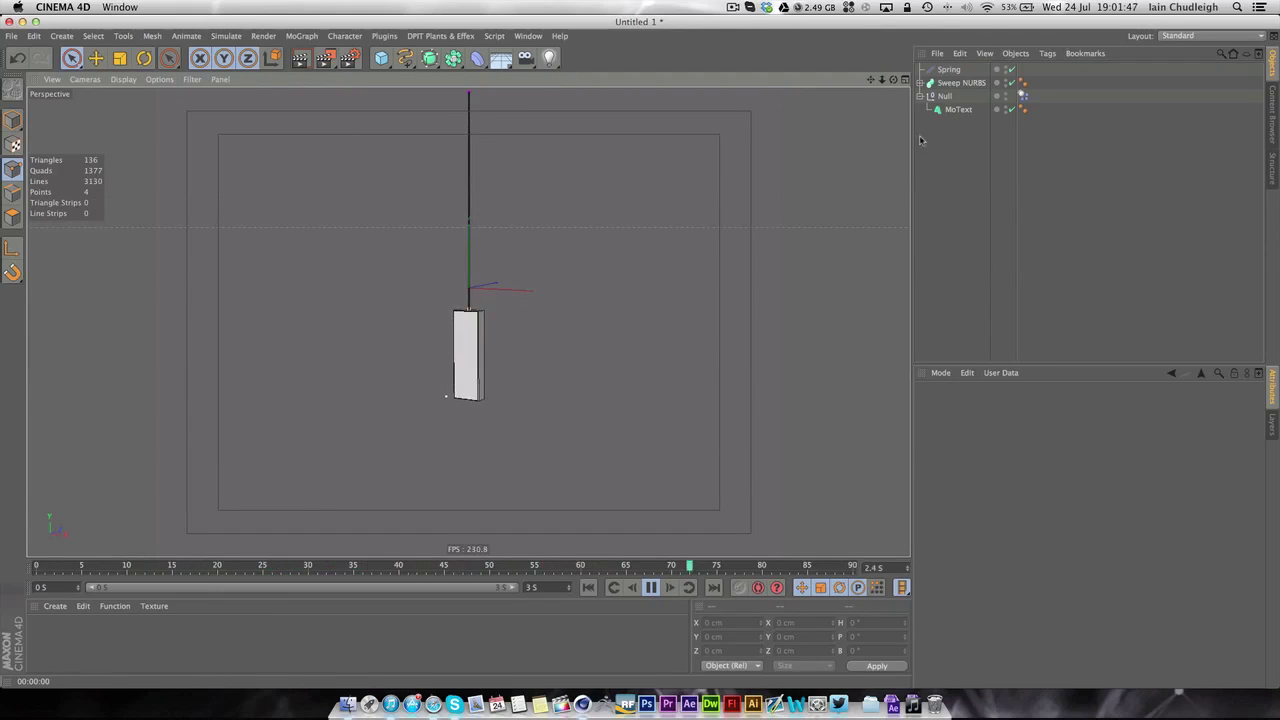
Change the hanging MoText's text to "A" while the simulation plays
left_click(958, 109)
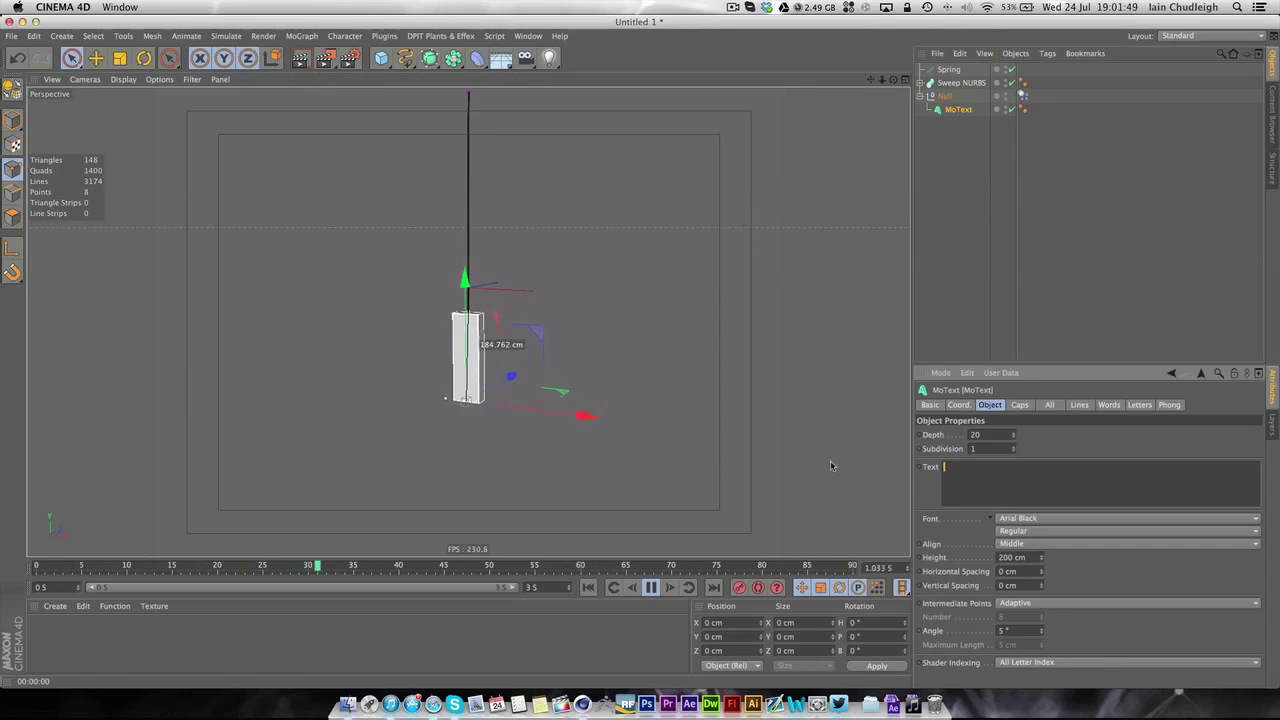
type("A")
left_click(957, 217)
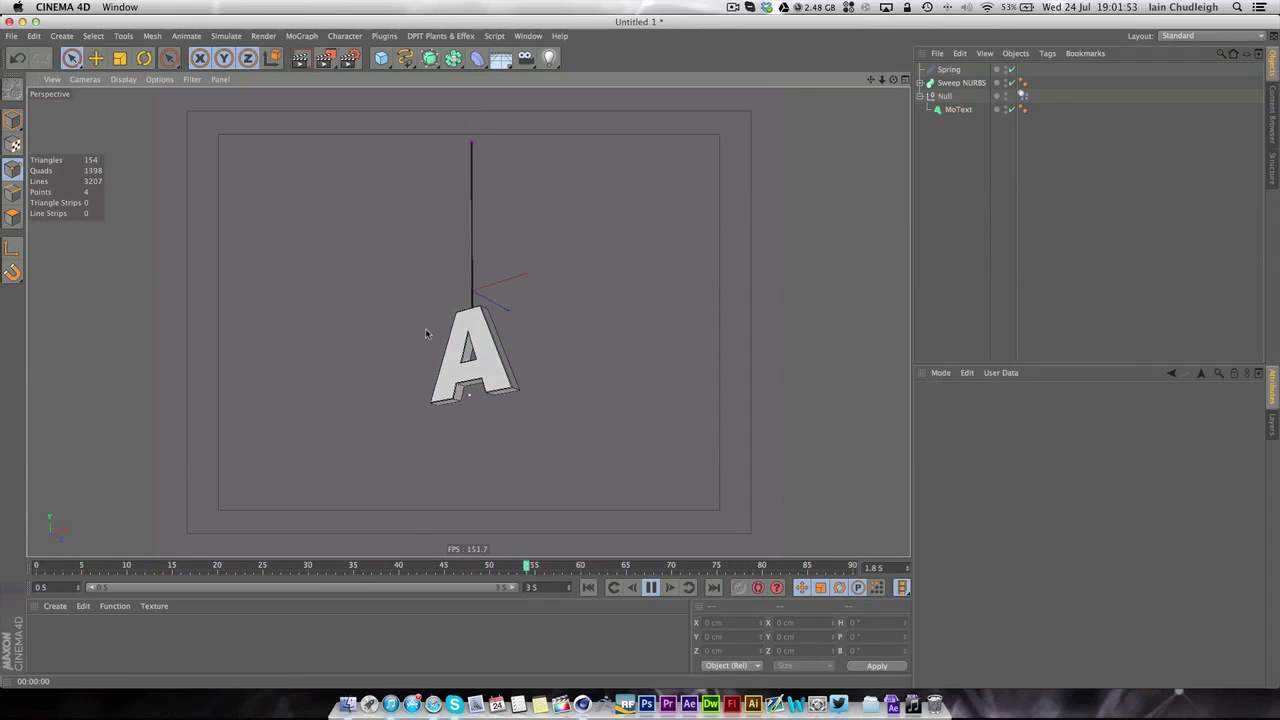
Inspect the Spring object's settings and the Sweep NURBS with its Circle profile in the example scene
left_click(469, 247)
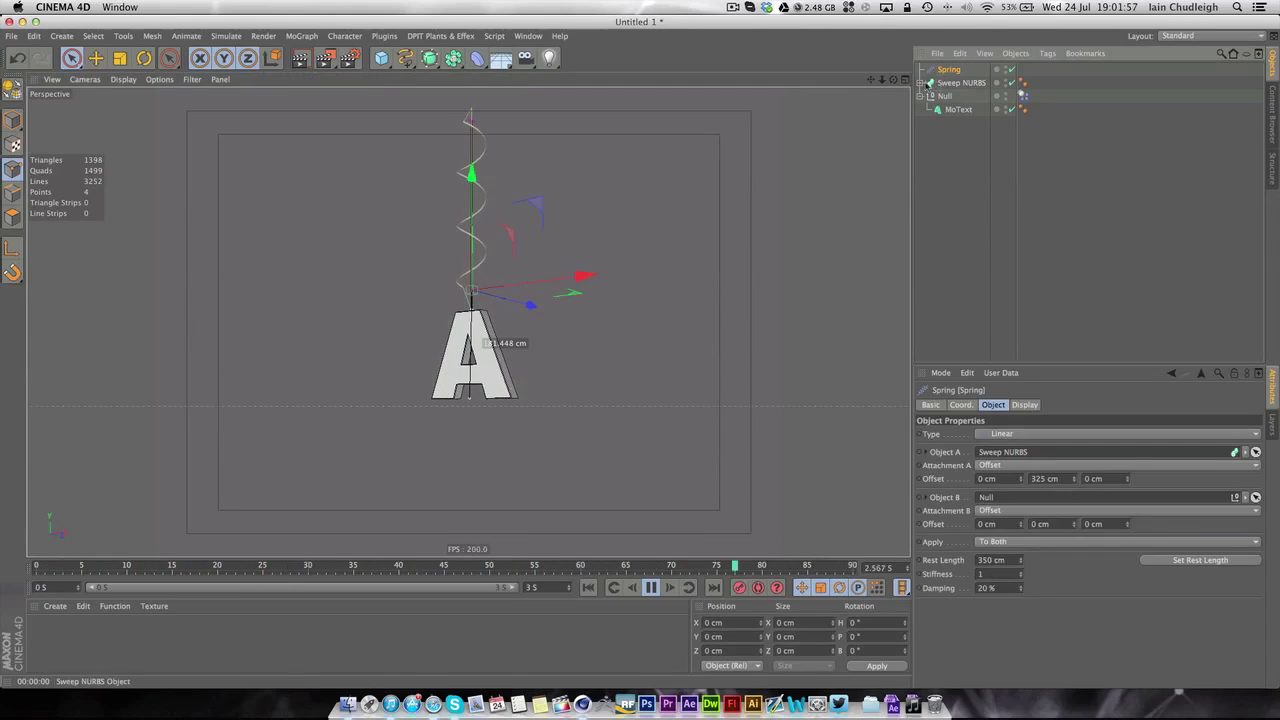
left_click(921, 82)
left_click(960, 82)
left_click(955, 96)
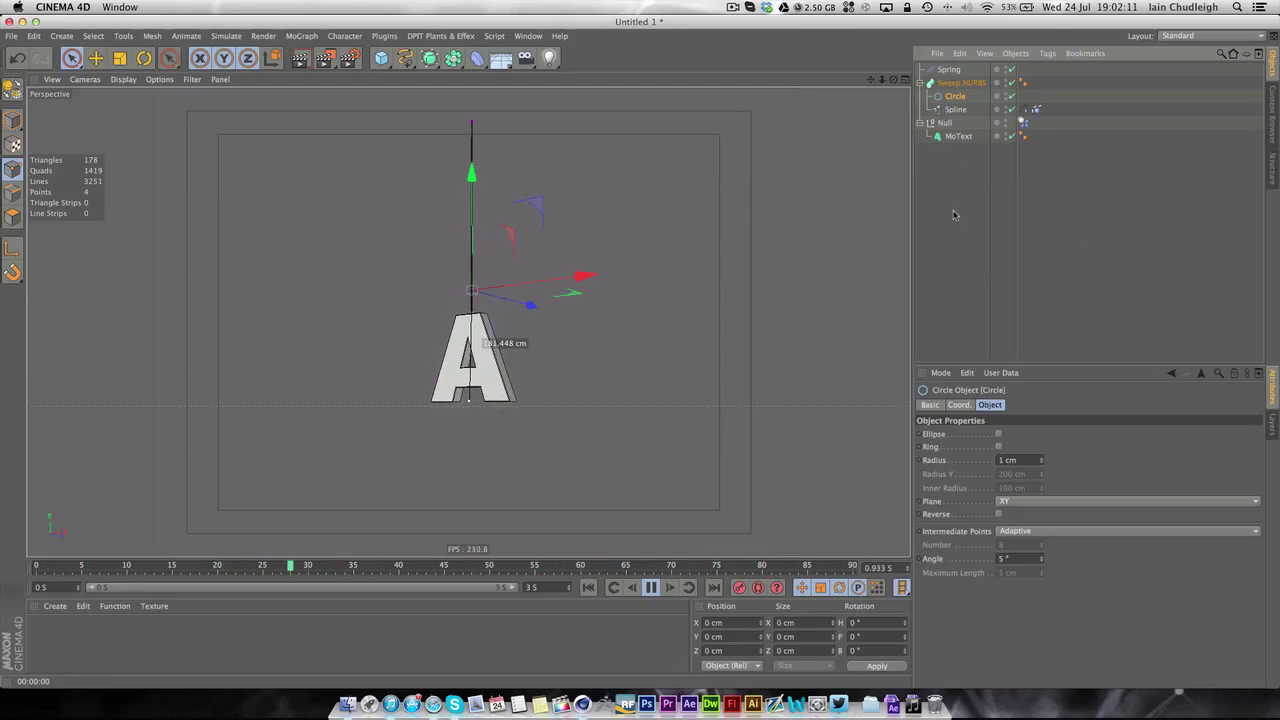
left_click(385, 395)
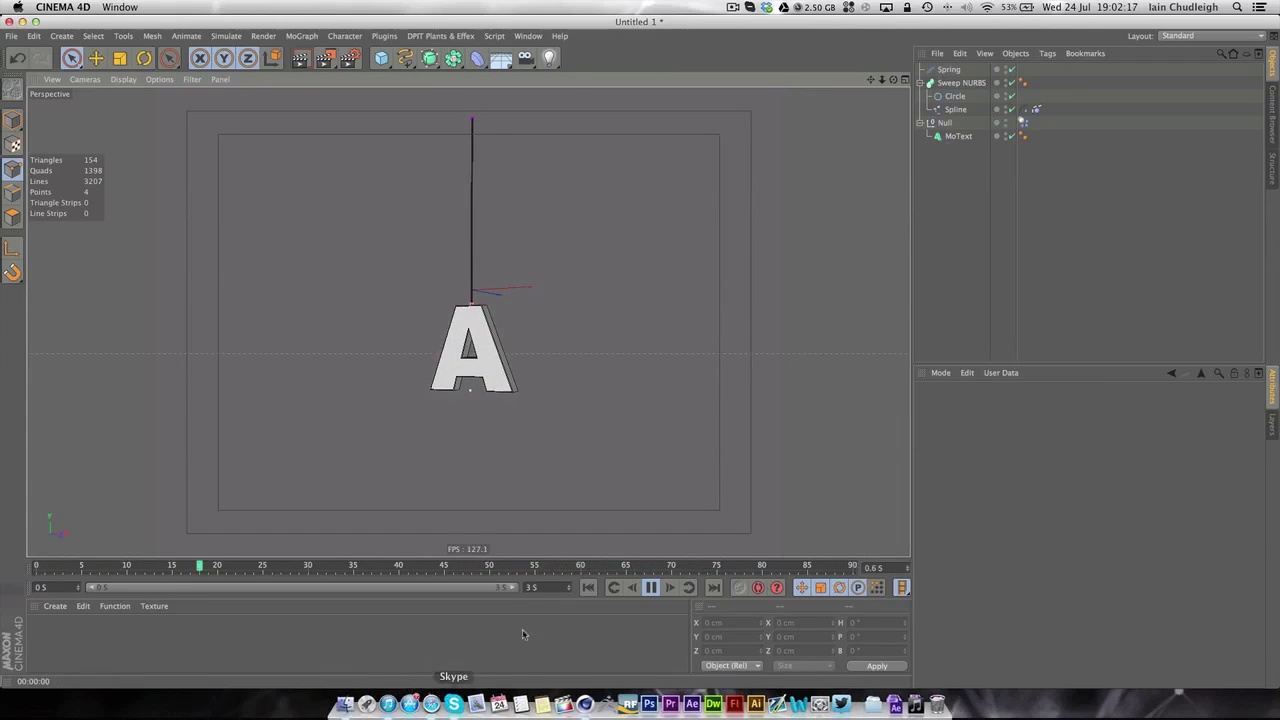
Stop the playback and create a new project, showing only its Front view
left_click(651, 587)
key("super+n")
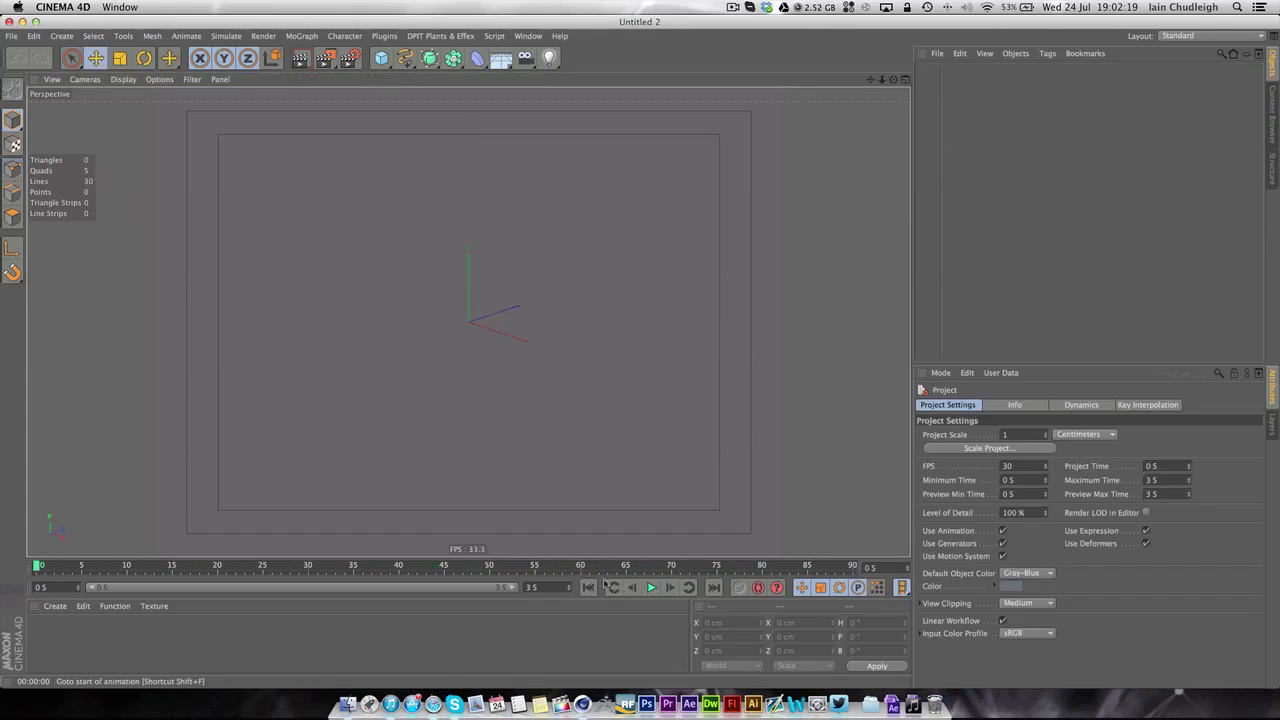
left_click(905, 79)
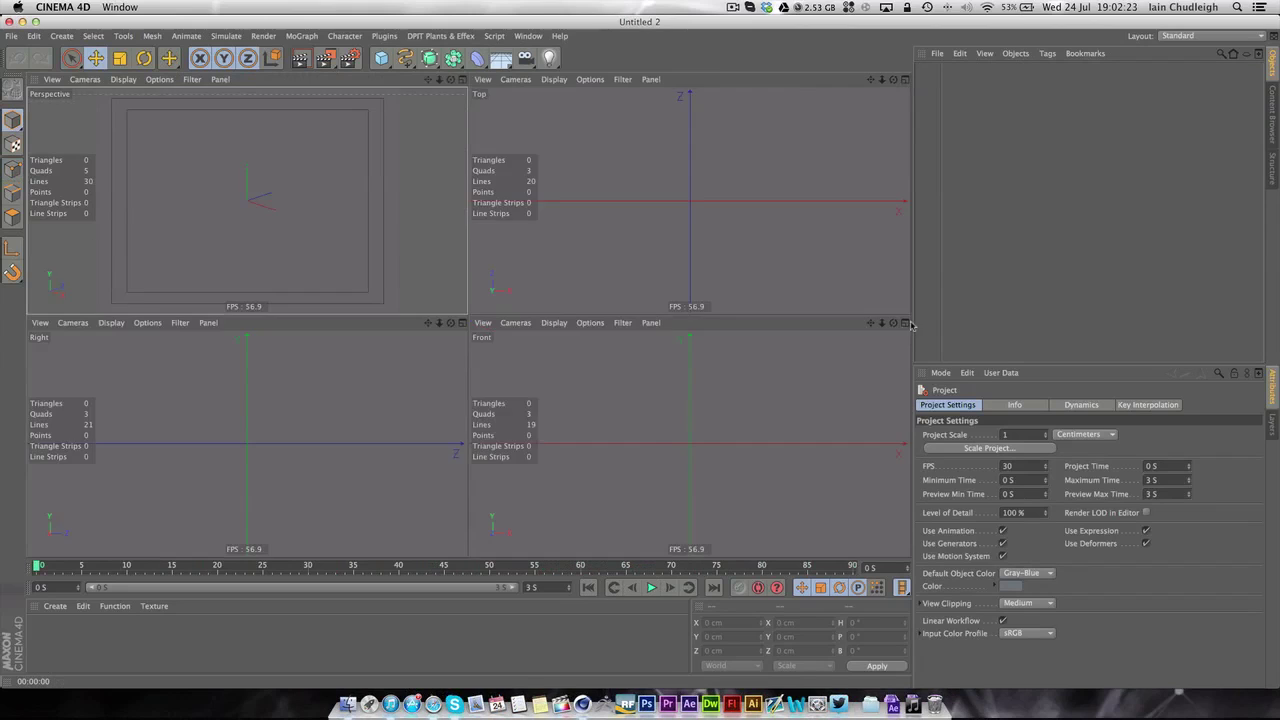
left_click(905, 322)
Draw a vertical two-point Linear spline from about 355 cm above the origin down to the origin
left_click_drag(405, 58, 527, 45)
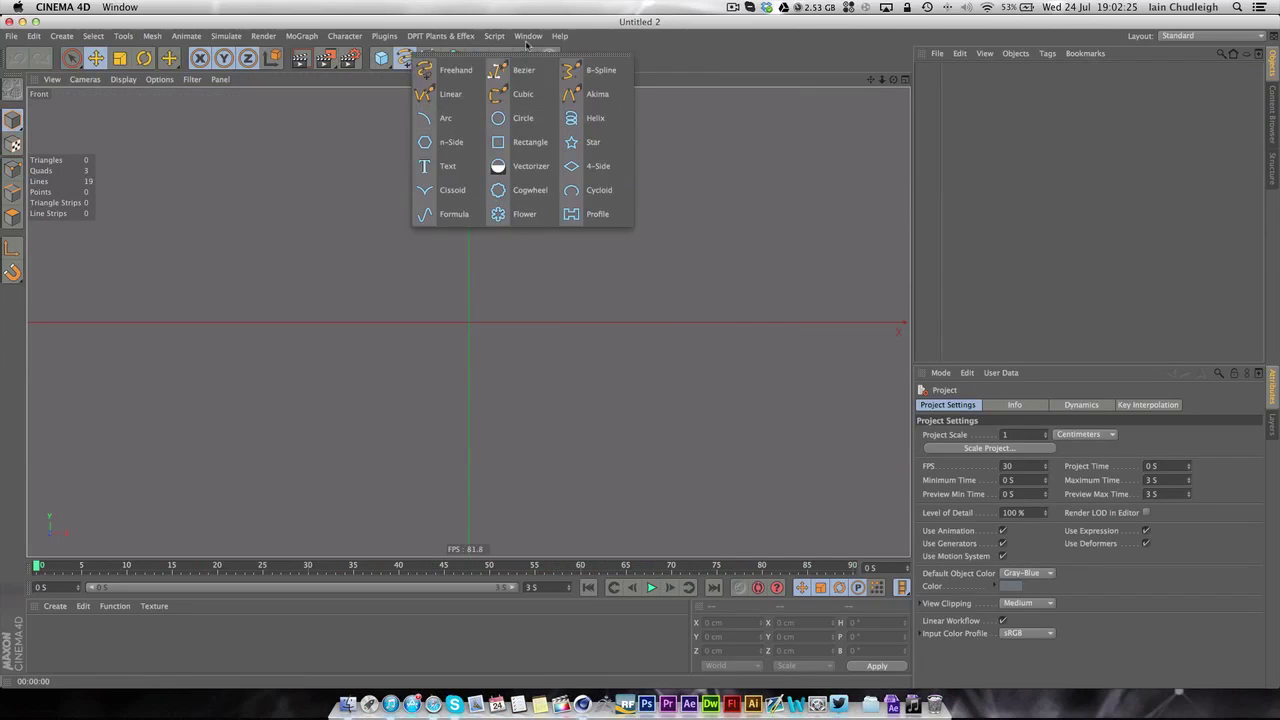
left_click(445, 93)
left_click(470, 104)
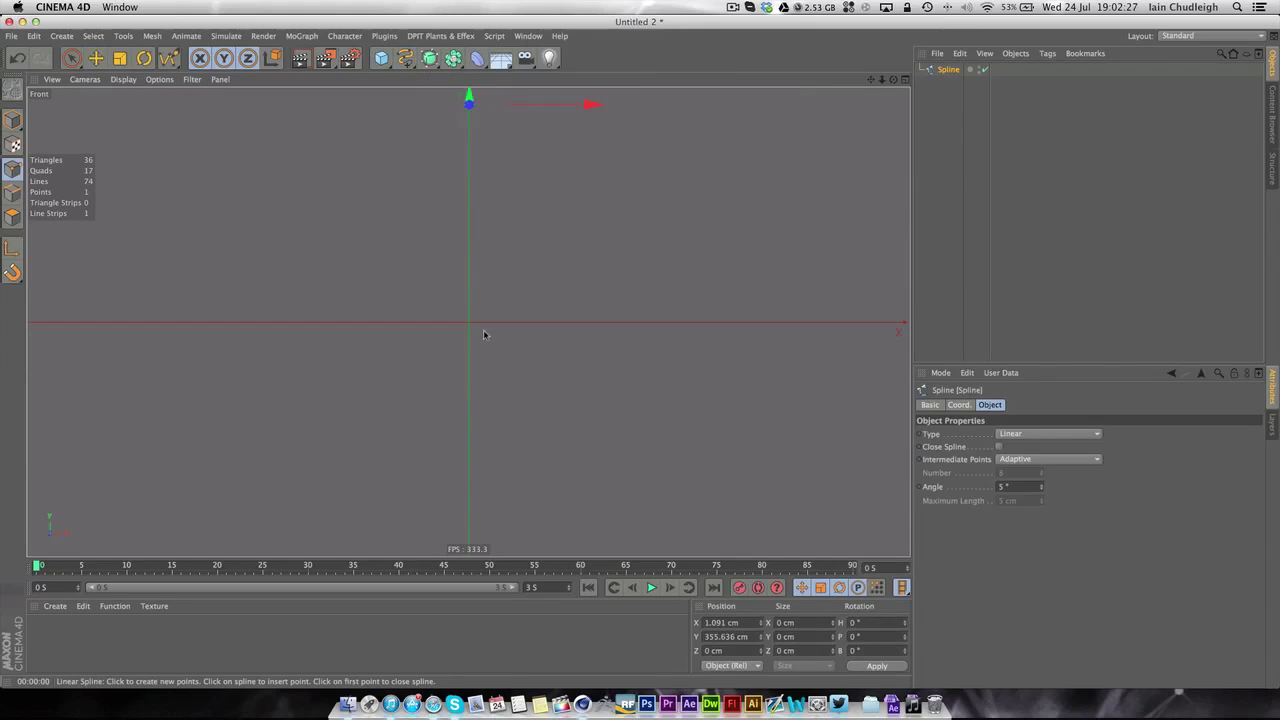
left_click(470, 324)
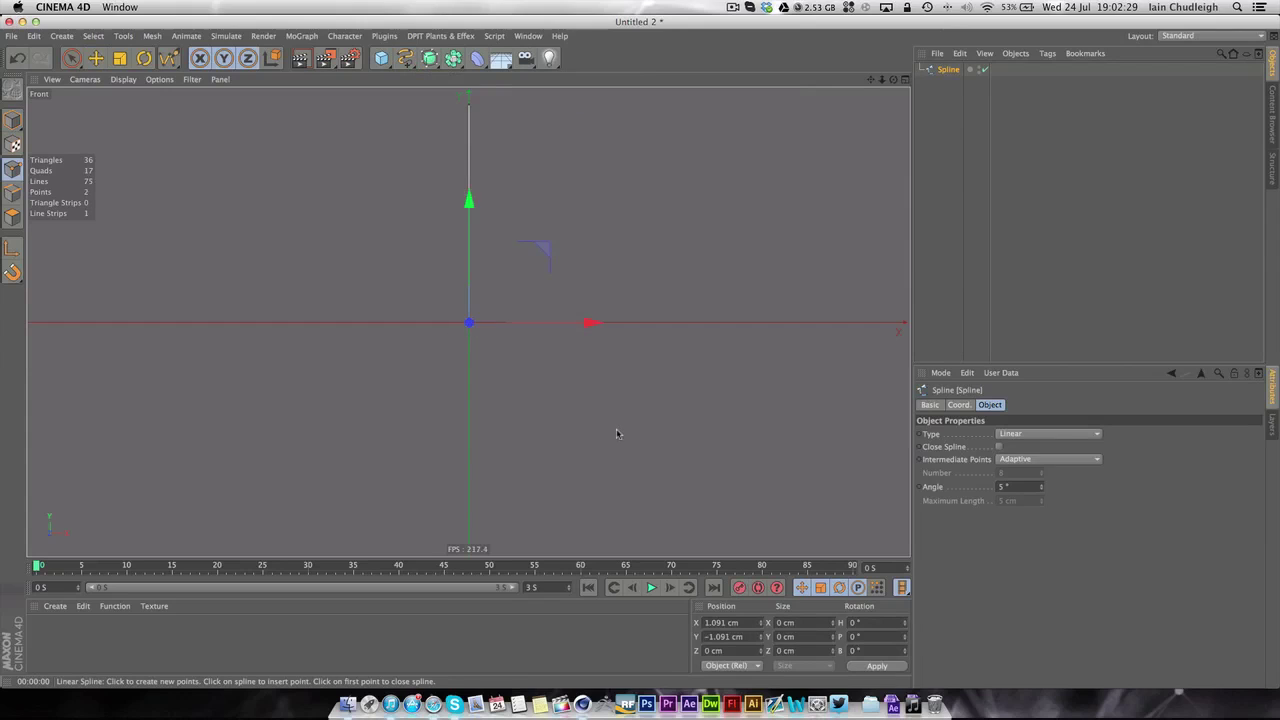
Set the spline's lower point to X 0 cm and Y 0 cm using Live Selection
left_click(71, 57)
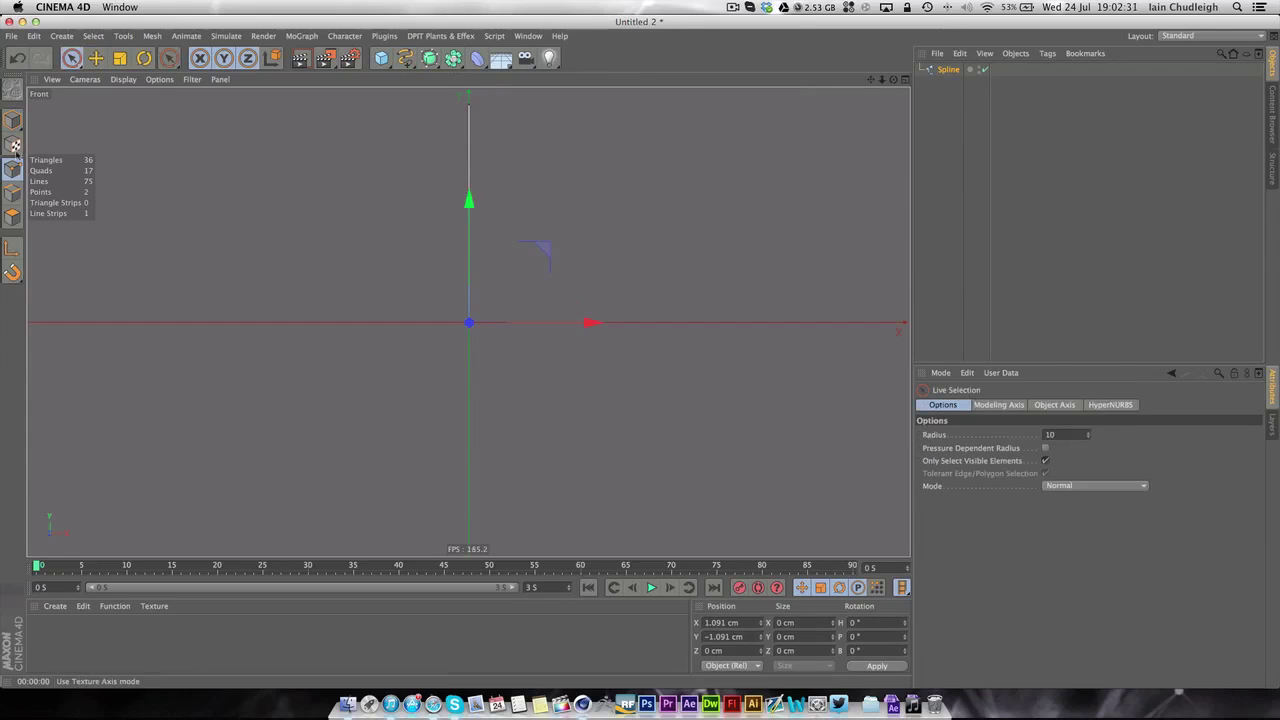
left_click(527, 384)
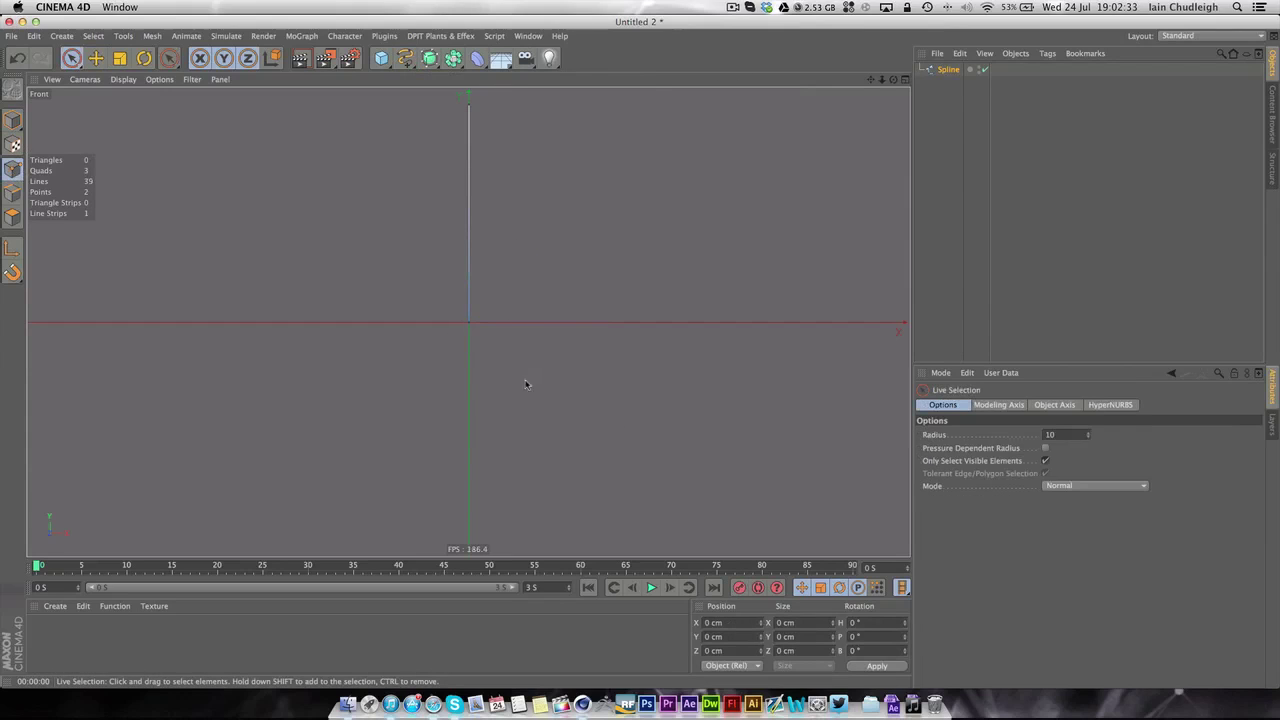
left_click(473, 327)
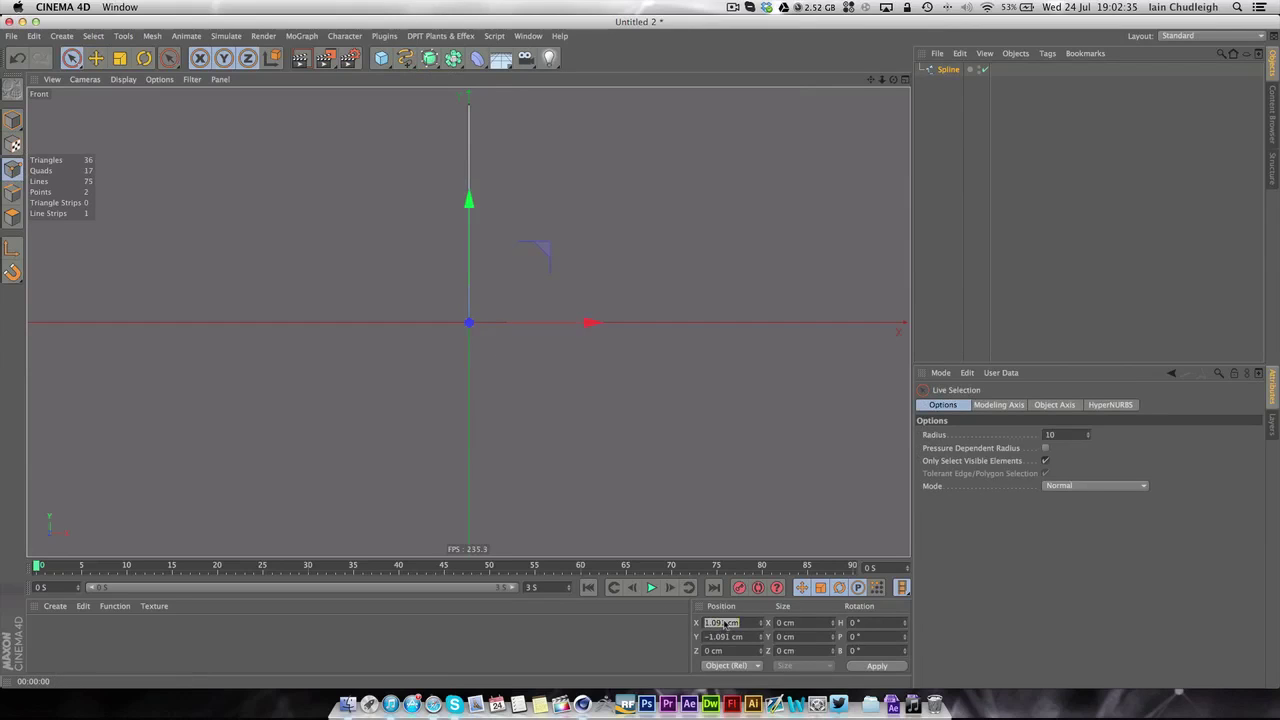
type("0")
key("Return")
left_click(564, 383)
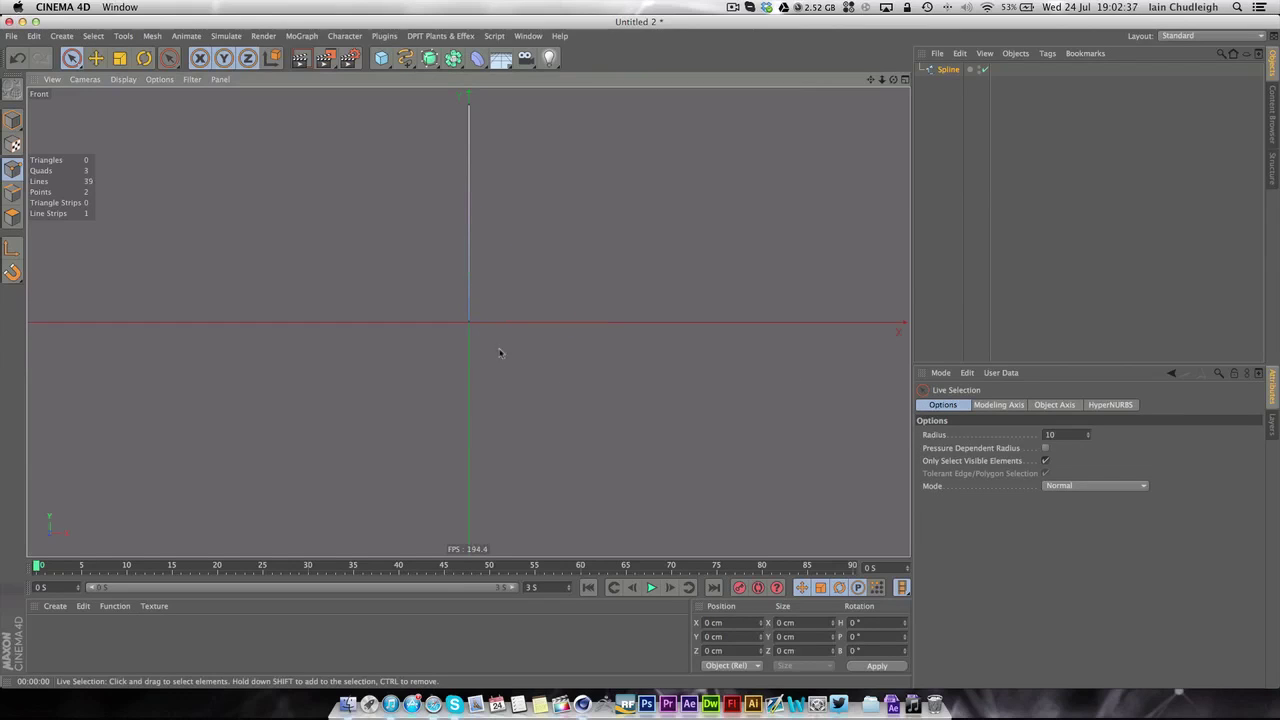
Set the spline's upper point to X 0 cm and Y 300 cm
left_click(469, 104)
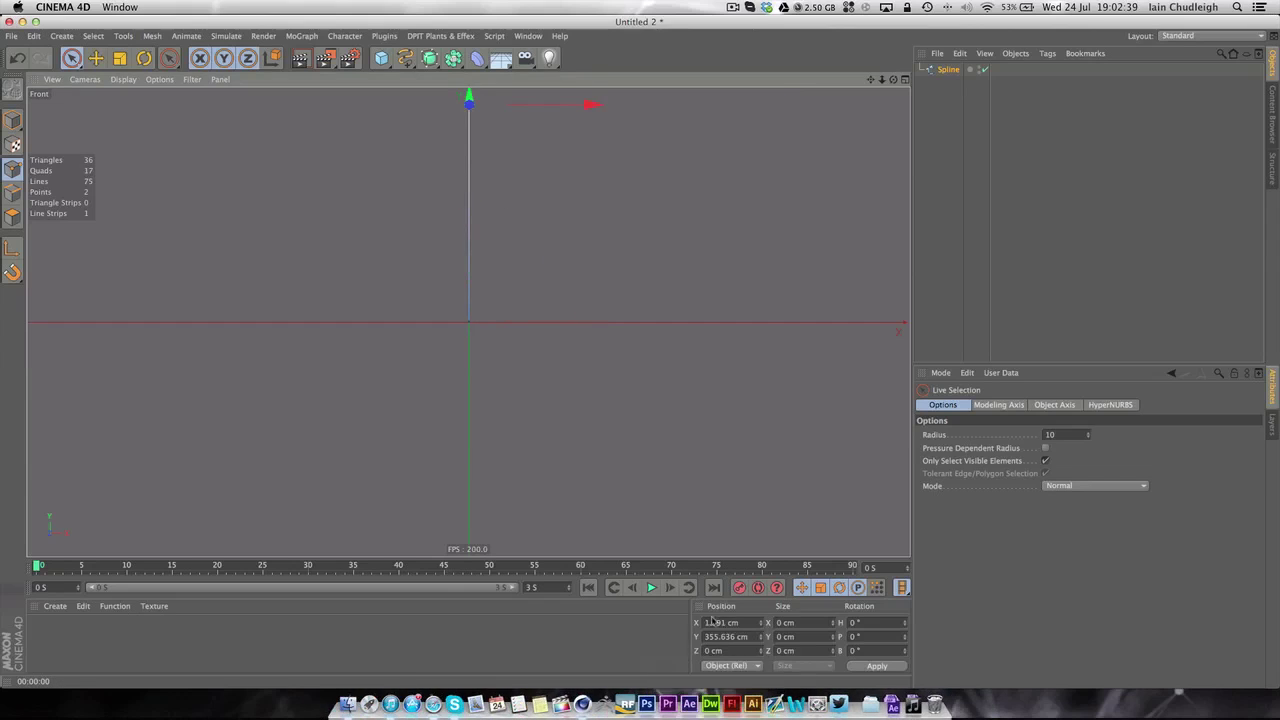
left_click(716, 622)
type("0")
key("Tab")
type("3")
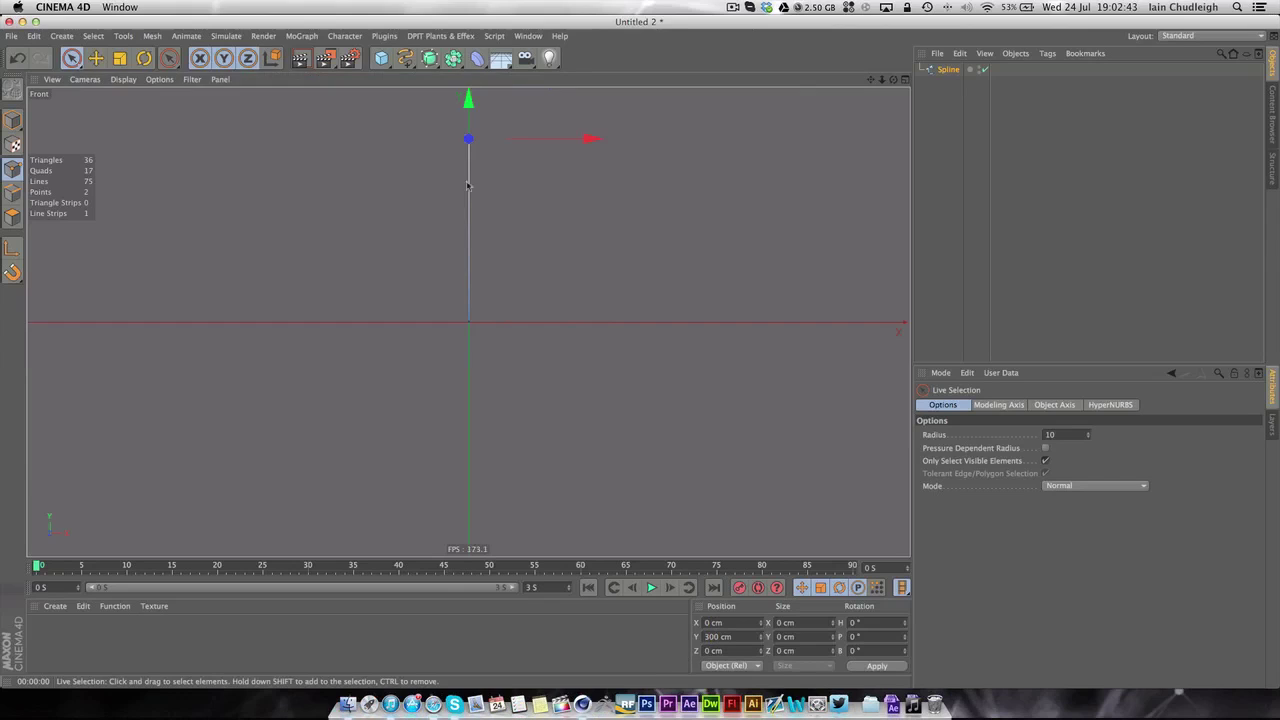
left_click(629, 380)
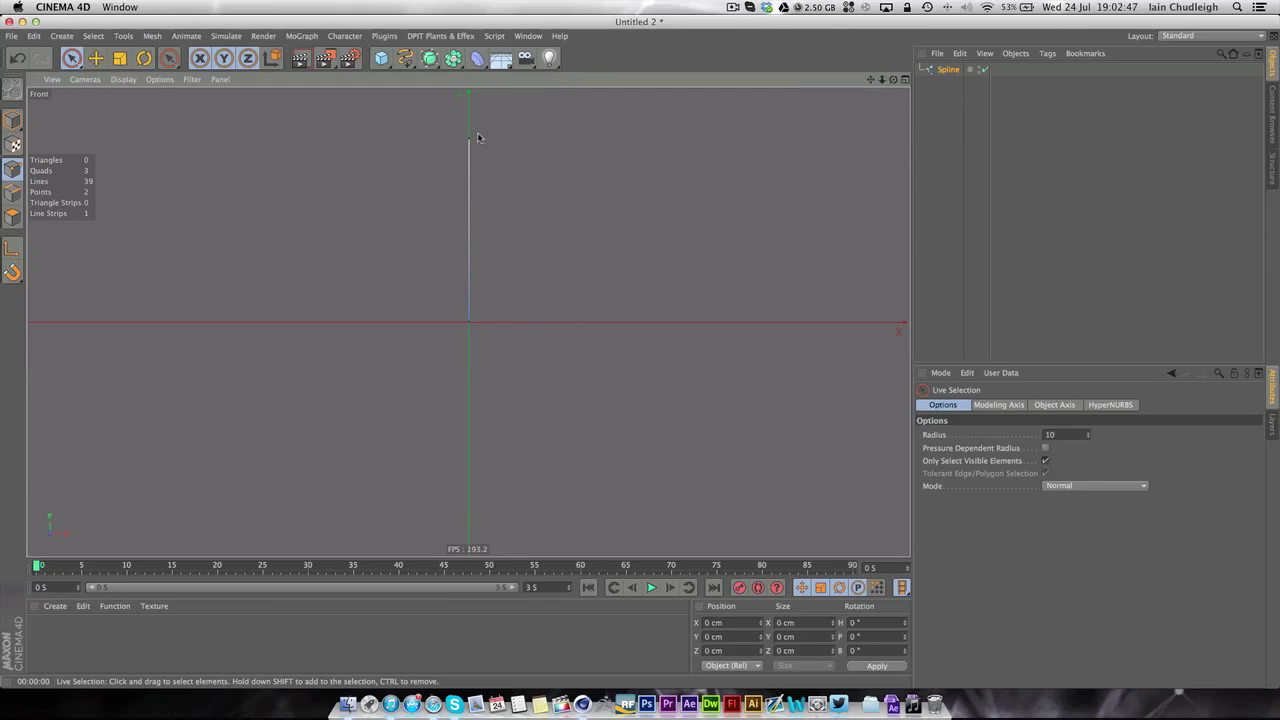
Subdivide the whole spline with 20 subdivisions
key("super+a")
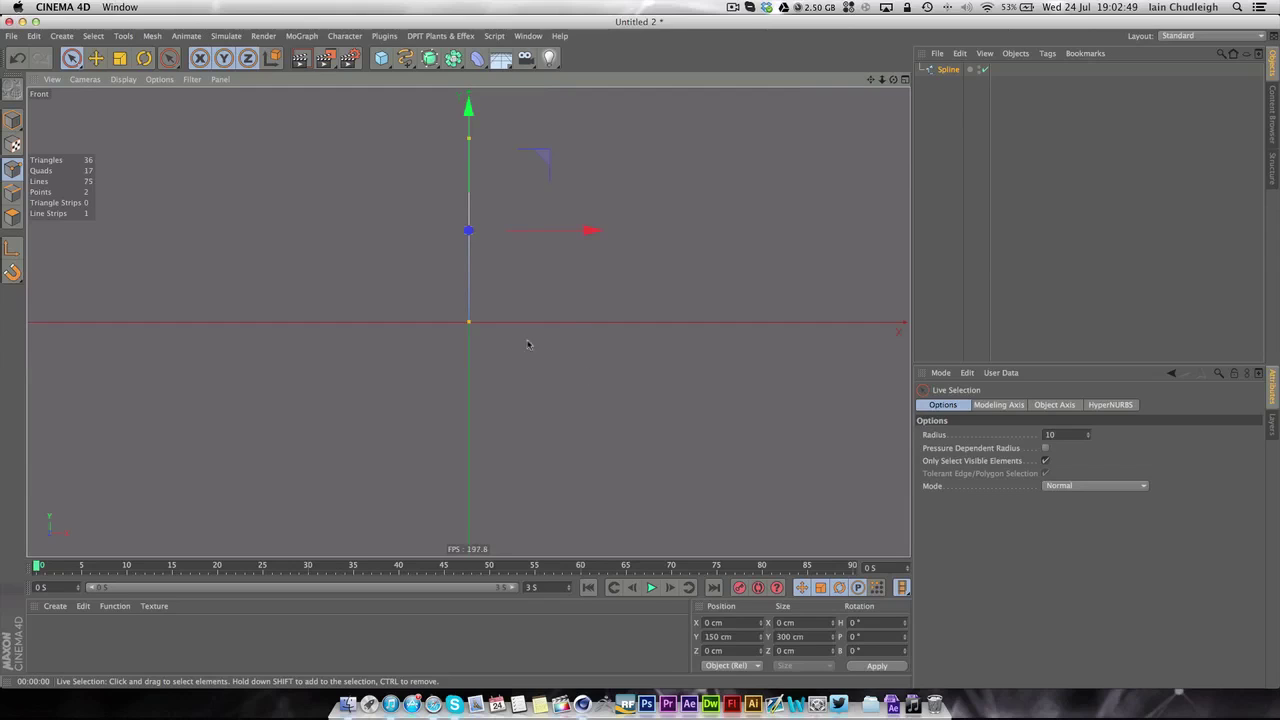
right_click(655, 244)
left_click(758, 649)
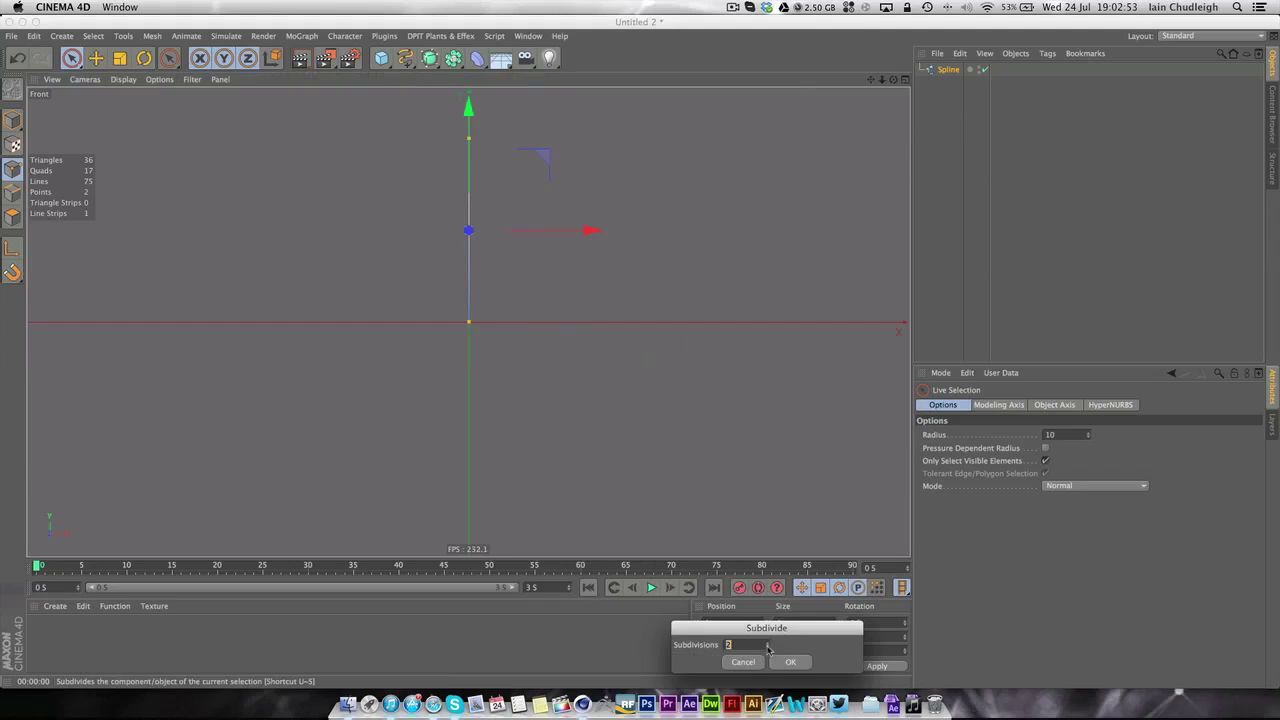
left_click(750, 661)
right_click(723, 276)
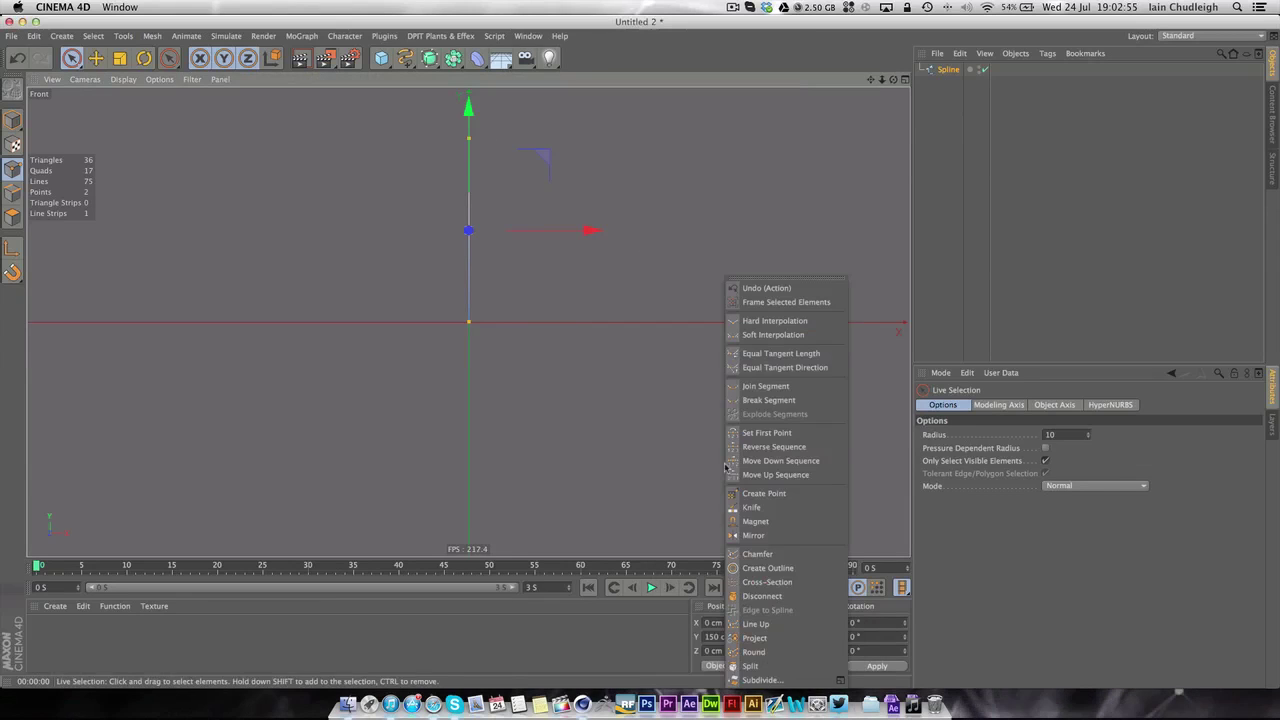
left_click(841, 680)
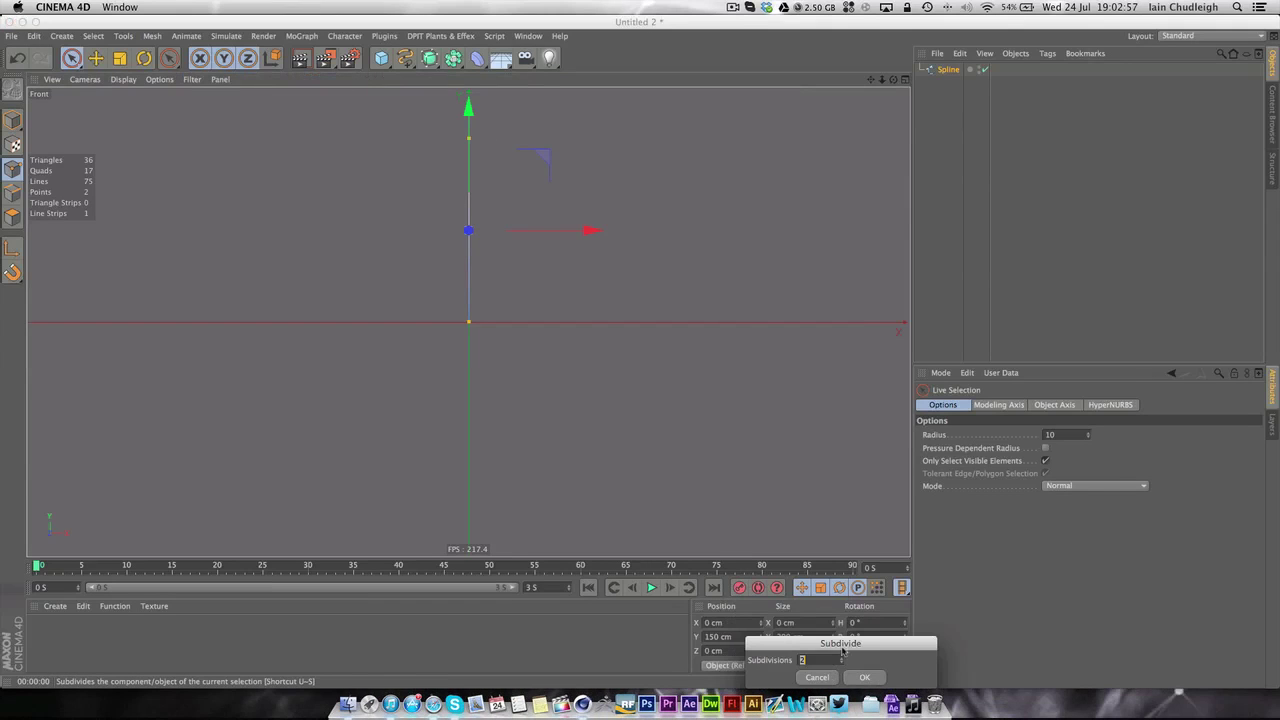
type("20")
key("Return")
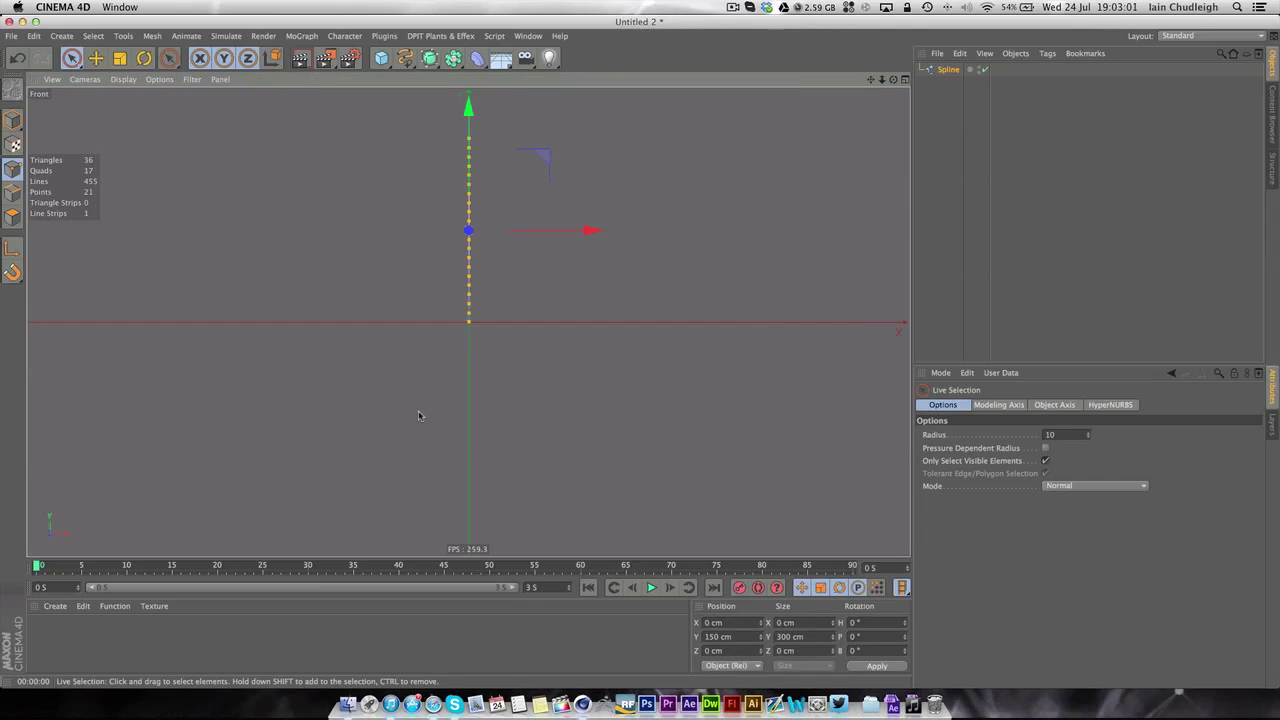
Add a Spline Dynamics hair tag to the spline and set its top point as fixed
left_click_drag(615, 119, 468, 138)
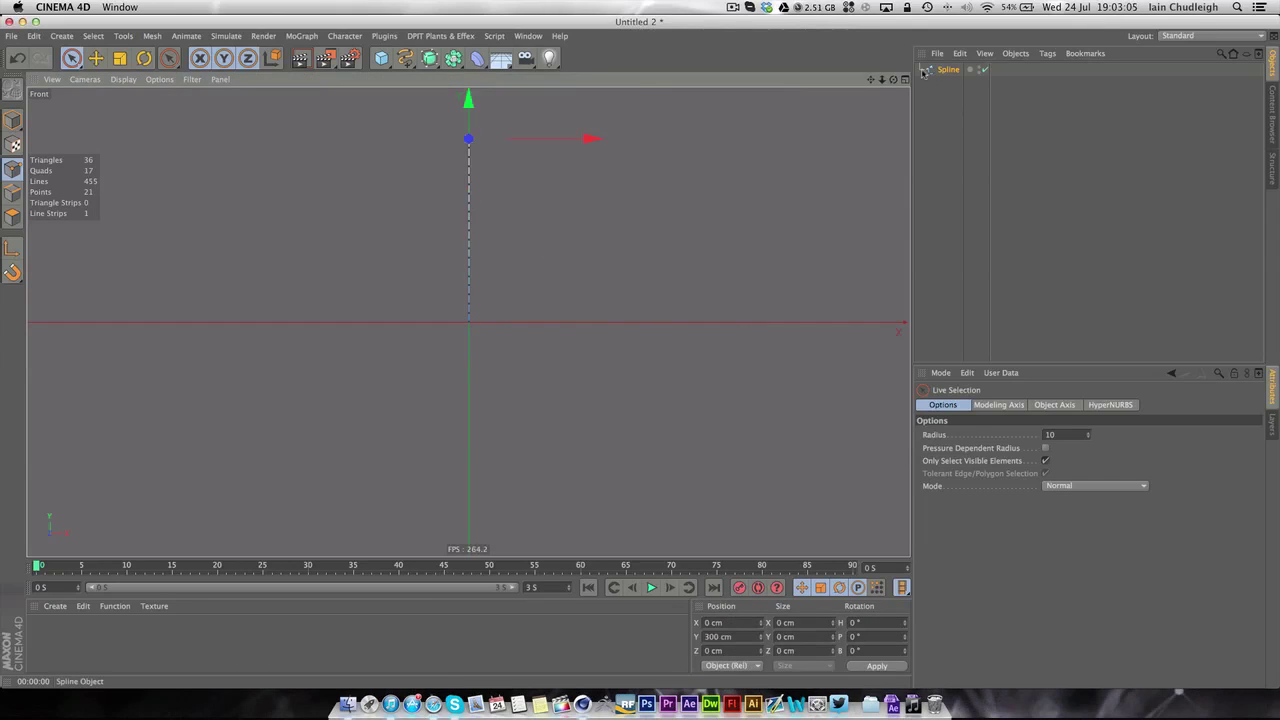
right_click(946, 69)
mouse_move(990, 150)
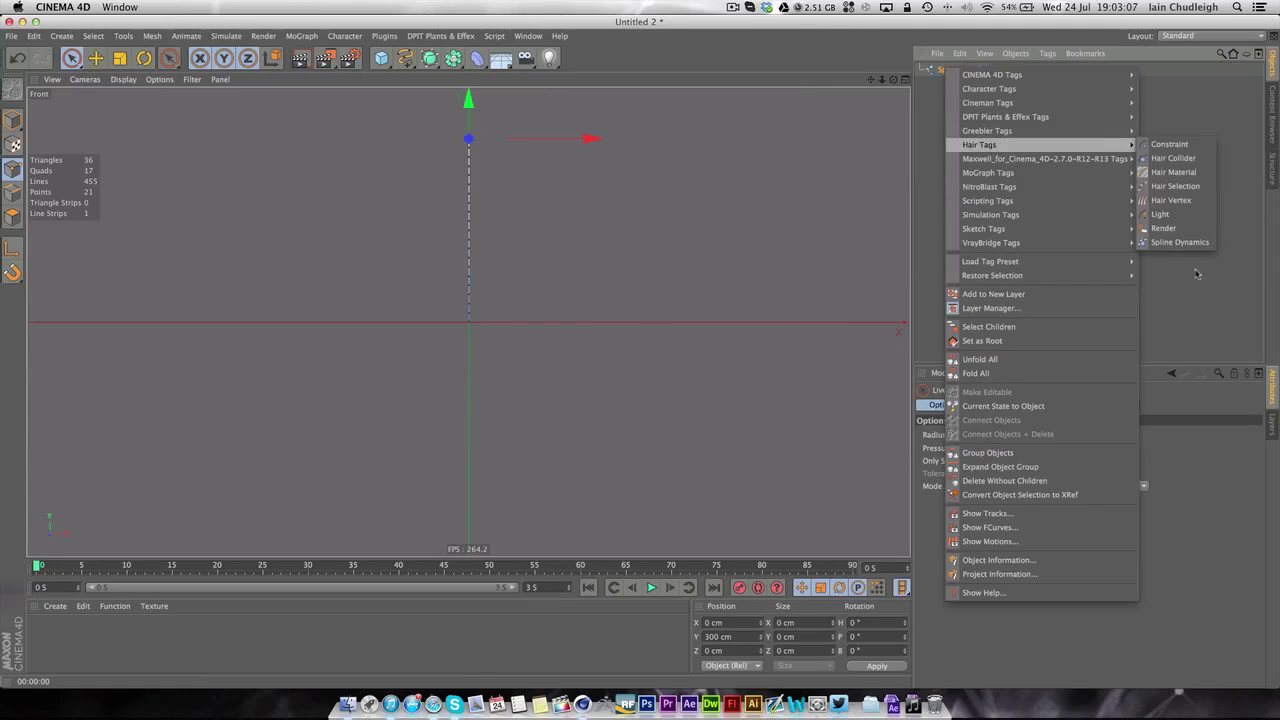
left_click(1178, 242)
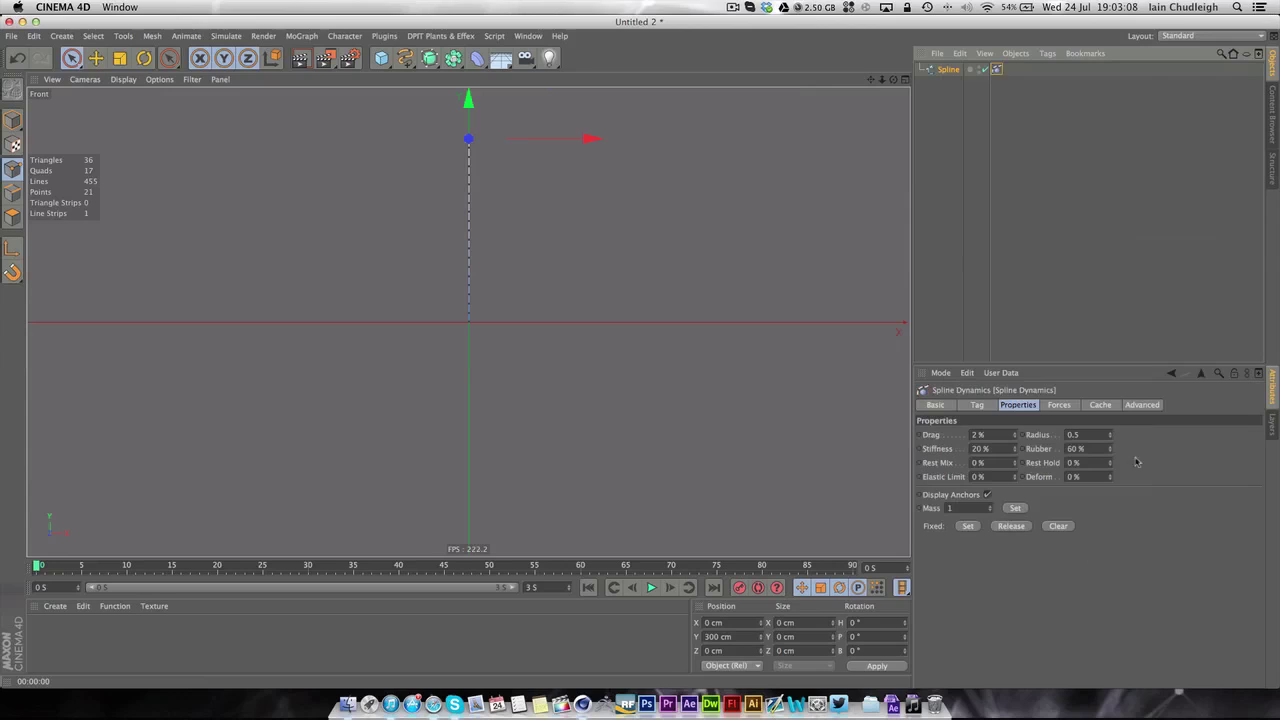
left_click(1016, 407)
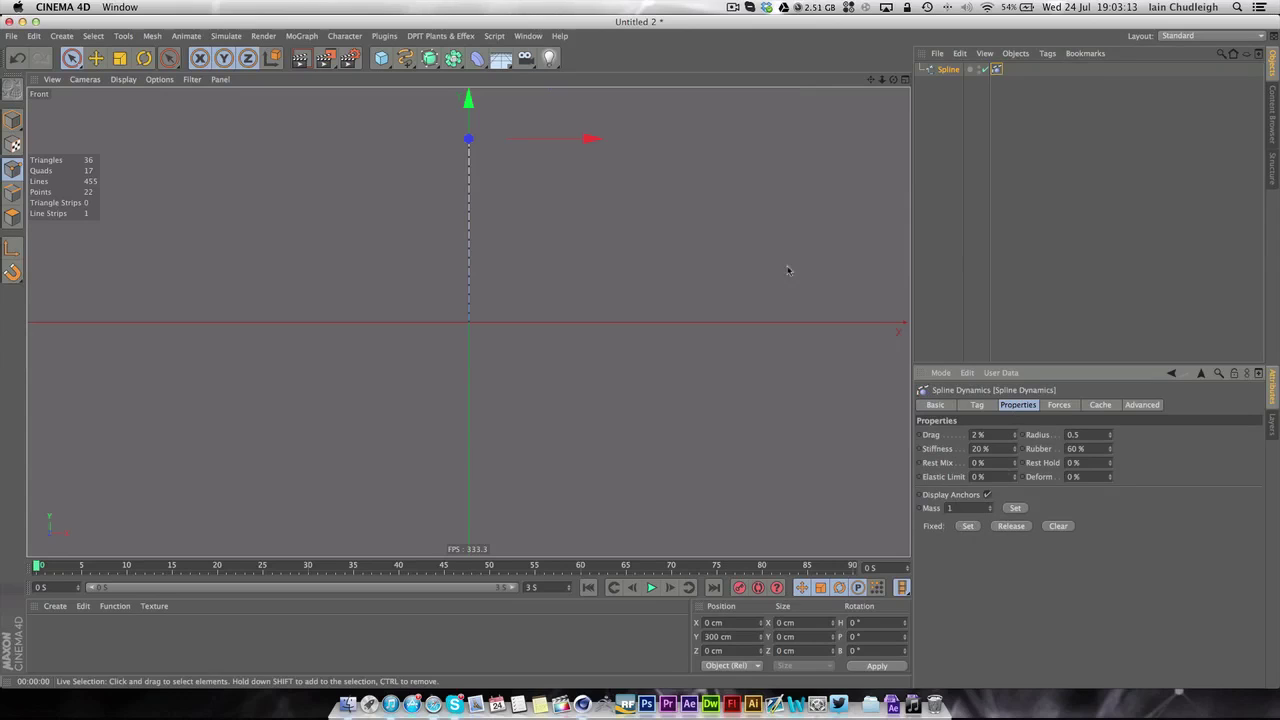
Play the spline dynamics to check the hanging spline, and return to the start of the animation
left_click(651, 588)
left_click(651, 588)
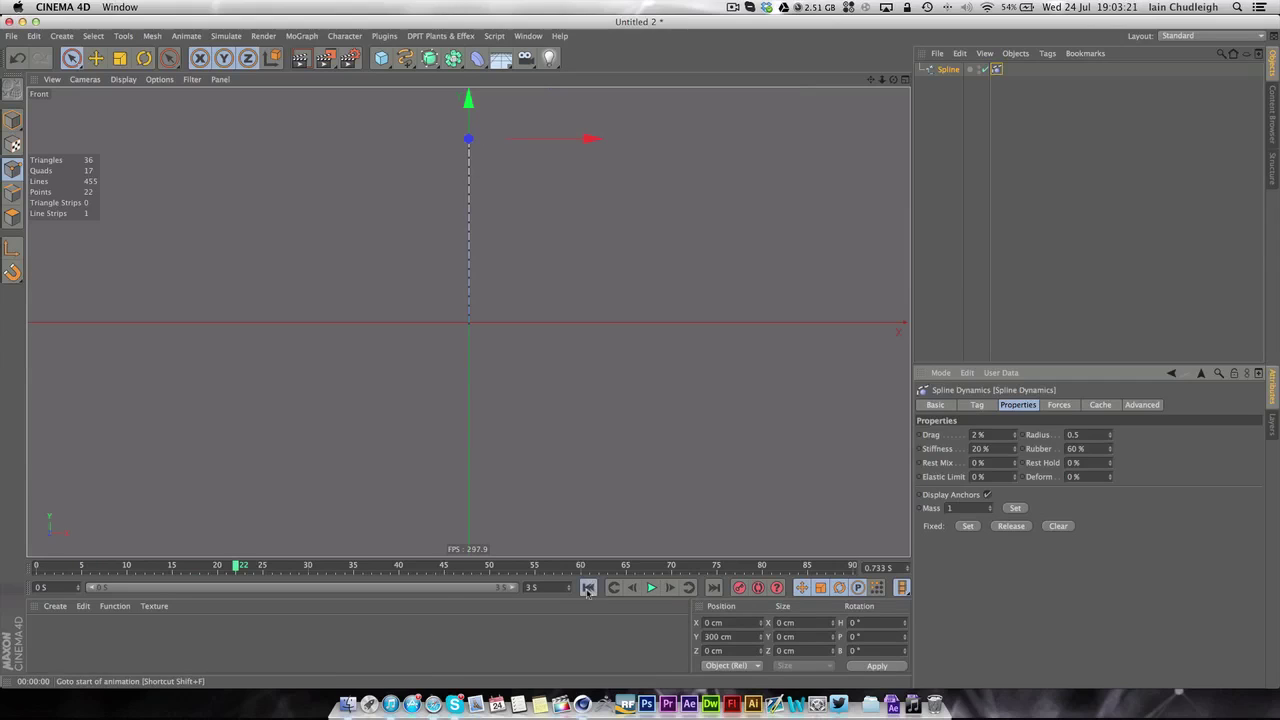
key("shift+f")
Add a MoText object and set its font to Arial Black
left_click(301, 36)
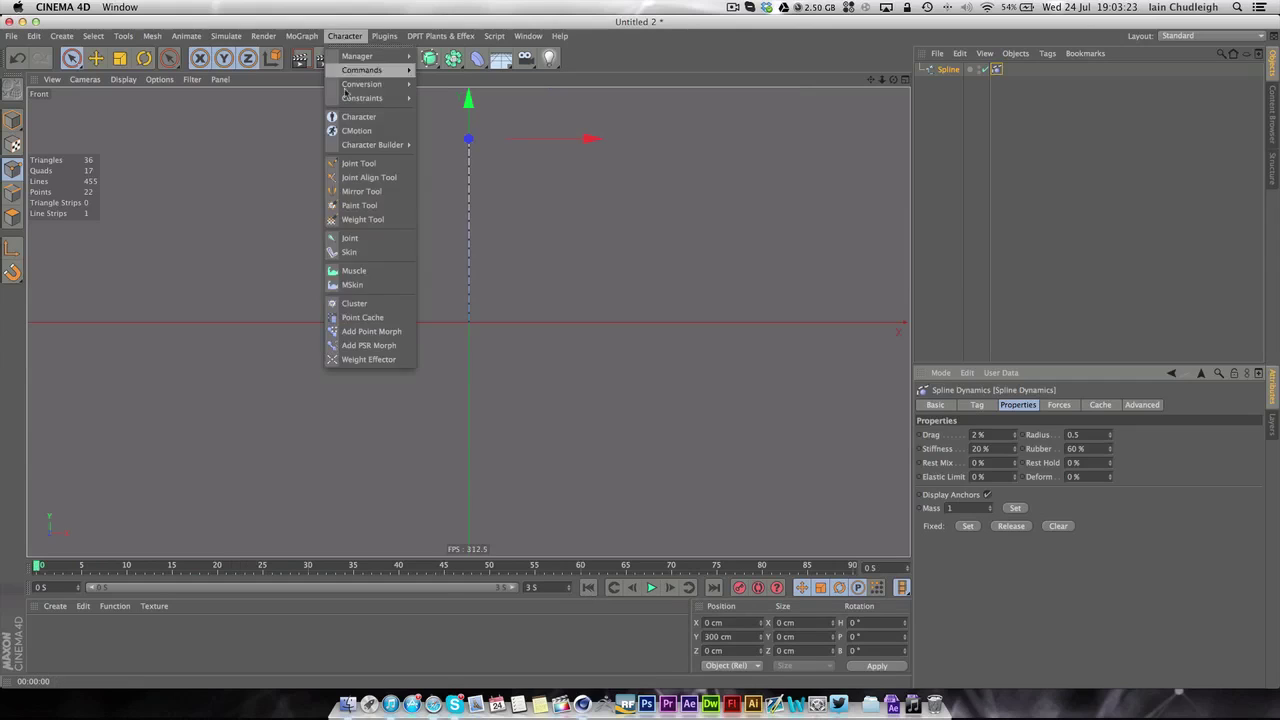
left_click(313, 196)
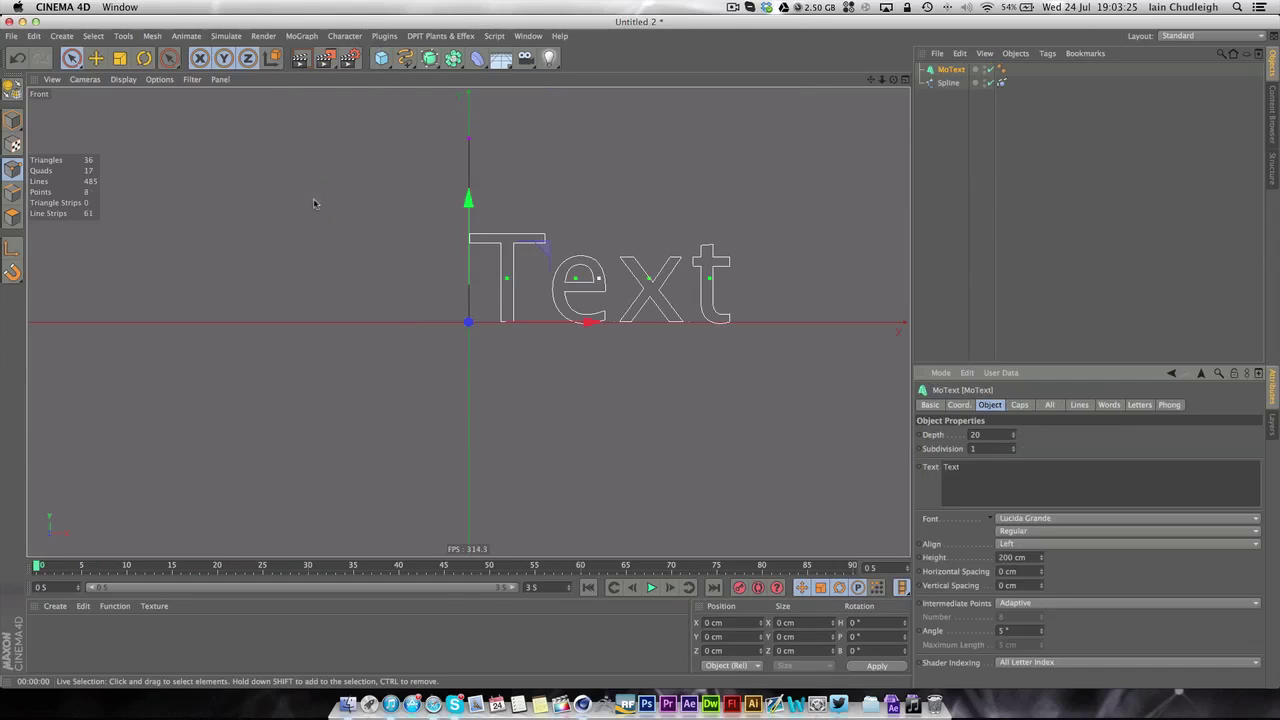
left_click(1023, 518)
scroll(1030, 560, "up", 15)
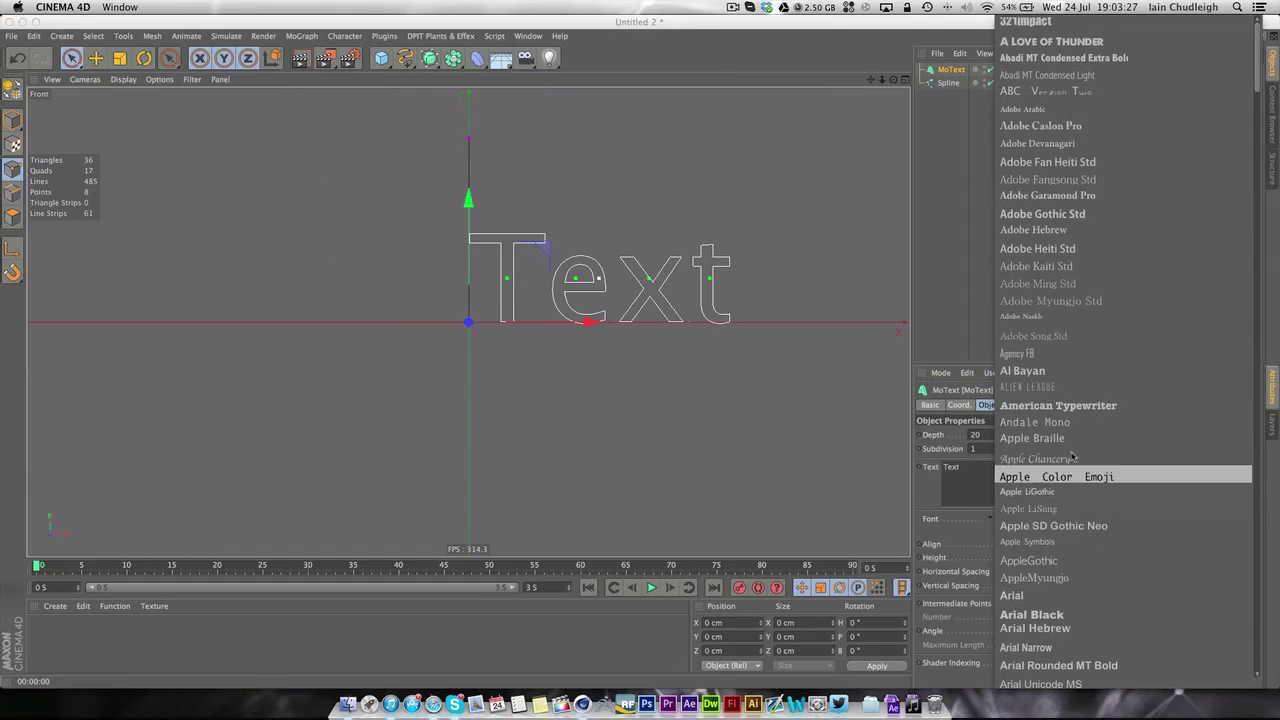
left_click(1041, 616)
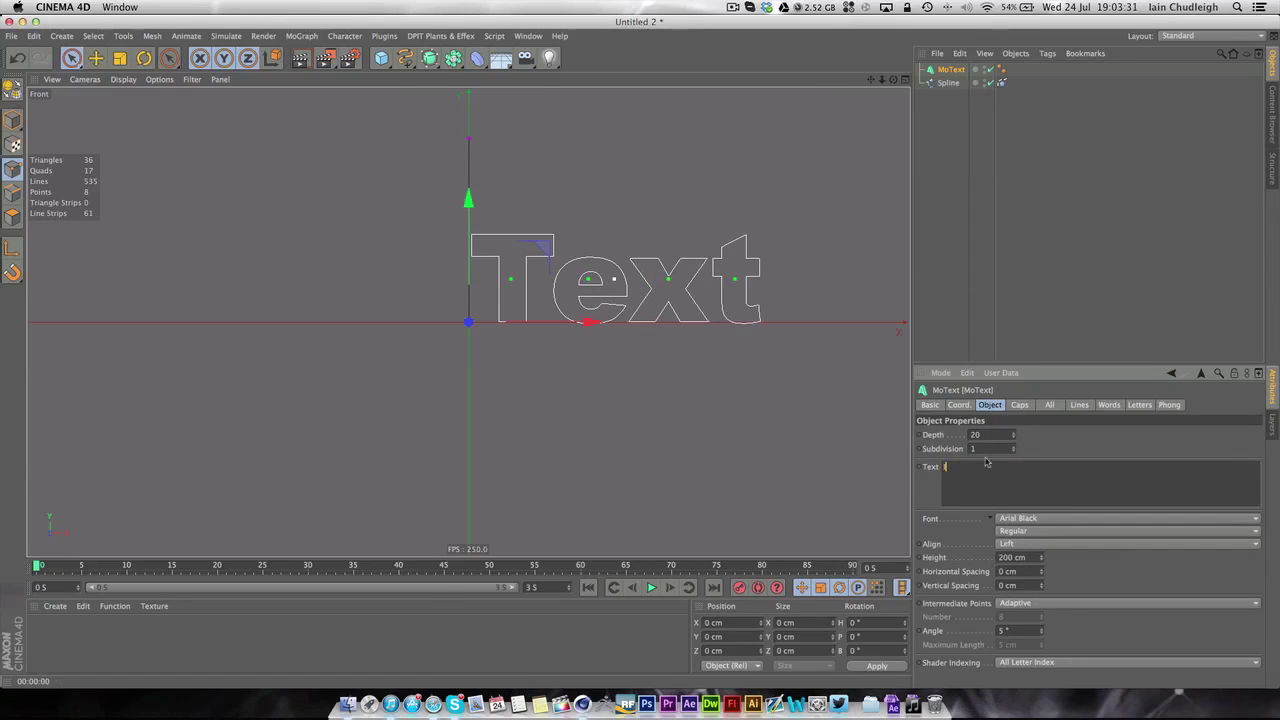
Set the MoText's text to "I" with Middle alignment and move it down so its top meets the spline's lower end
left_click(1006, 545)
left_click(1012, 558)
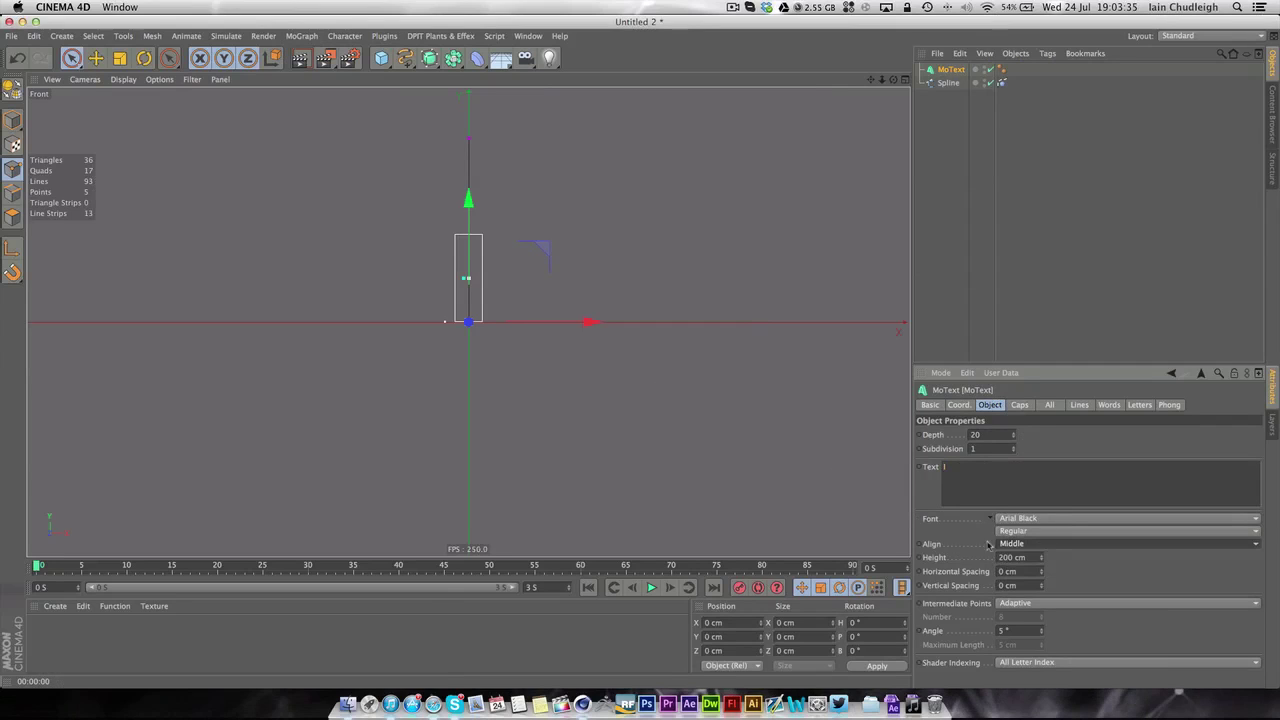
left_click_drag(476, 200, 477, 292)
left_click(436, 328)
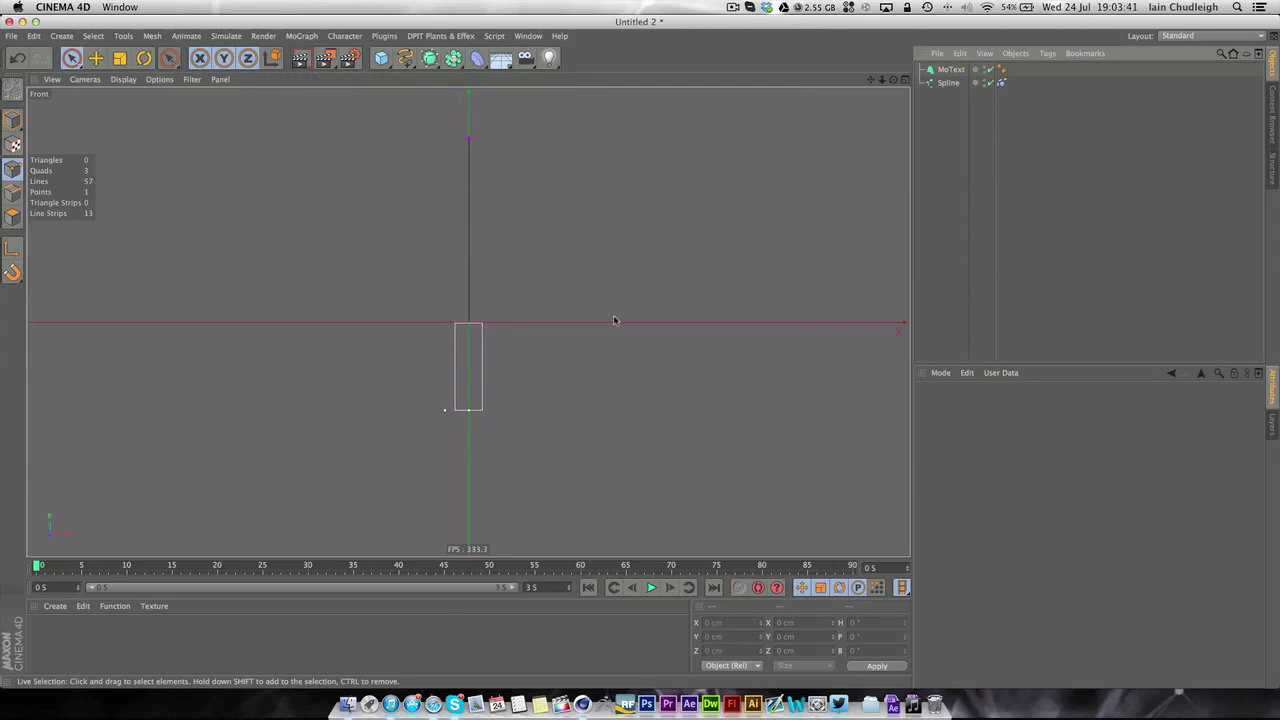
Set the MoText's start and end caps to Fillet Cap with a 1 cm radius
left_click(949, 69)
left_click(1019, 405)
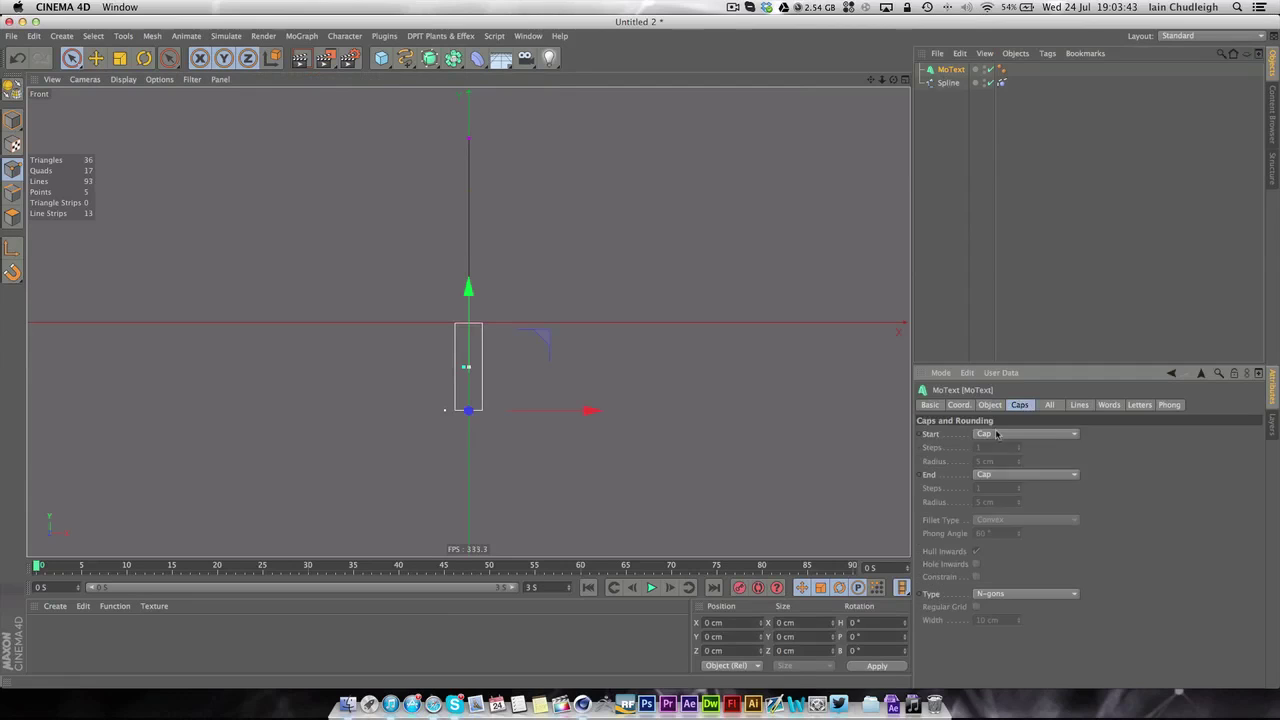
left_click(1025, 433)
left_click(1000, 488)
left_click(1025, 474)
left_click(1000, 528)
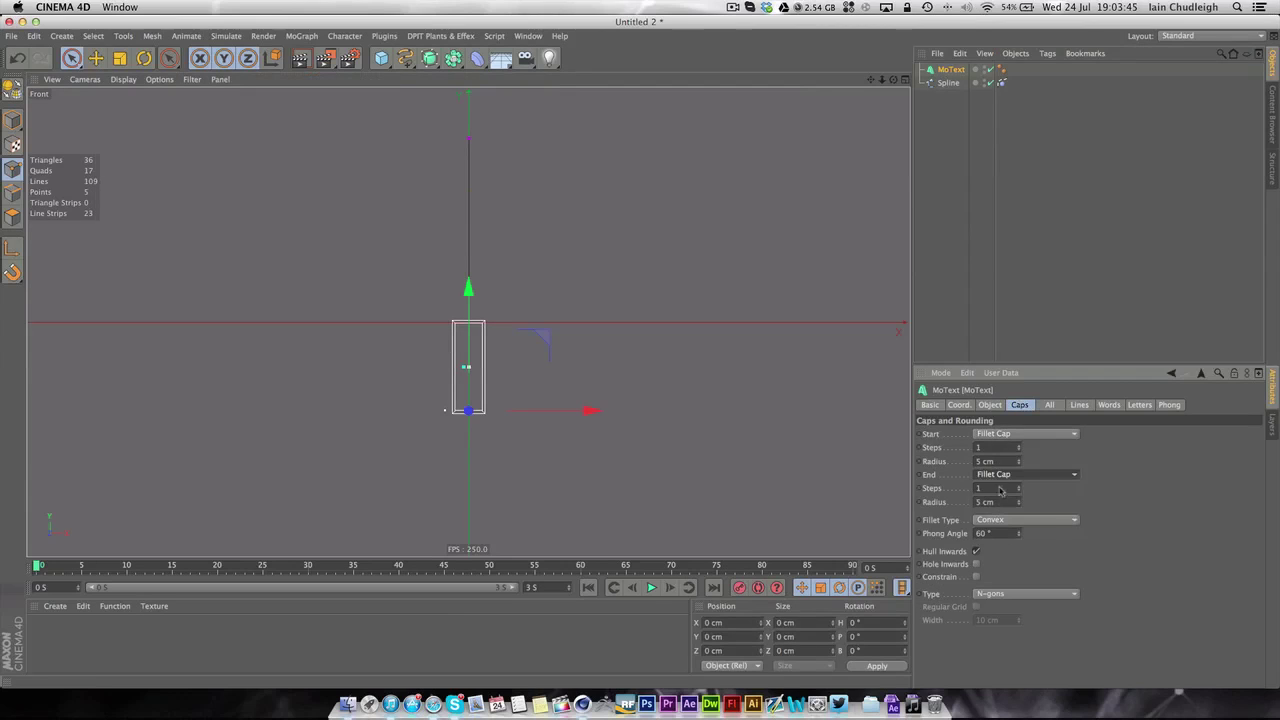
left_click(985, 251)
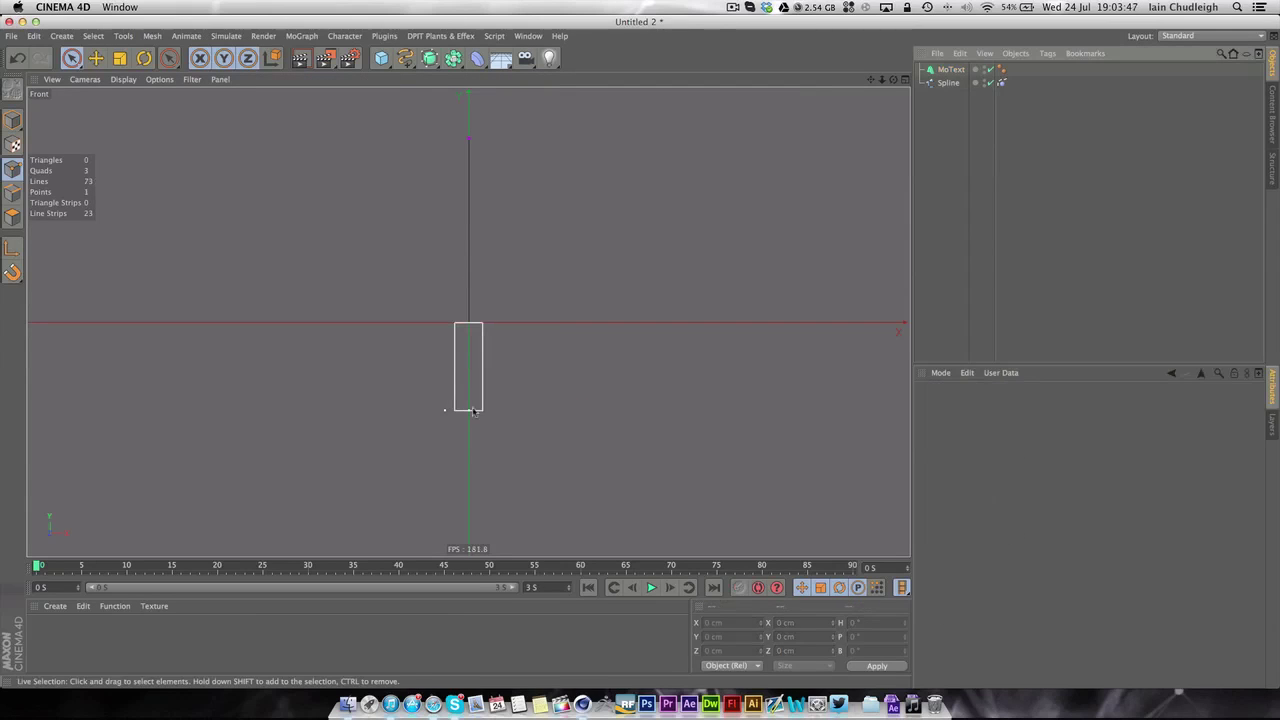
Move the MoText about -11 cm along Z so its depth is centred on the spline
left_click(905, 79)
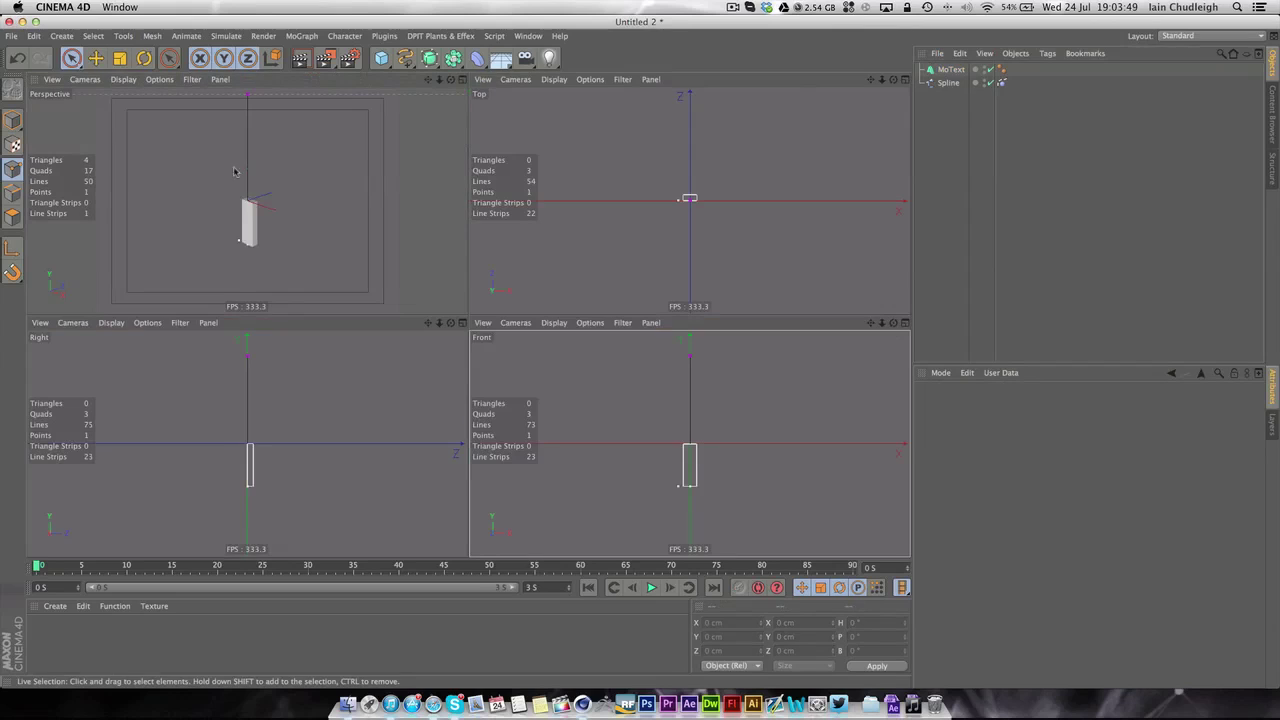
left_click(690, 198)
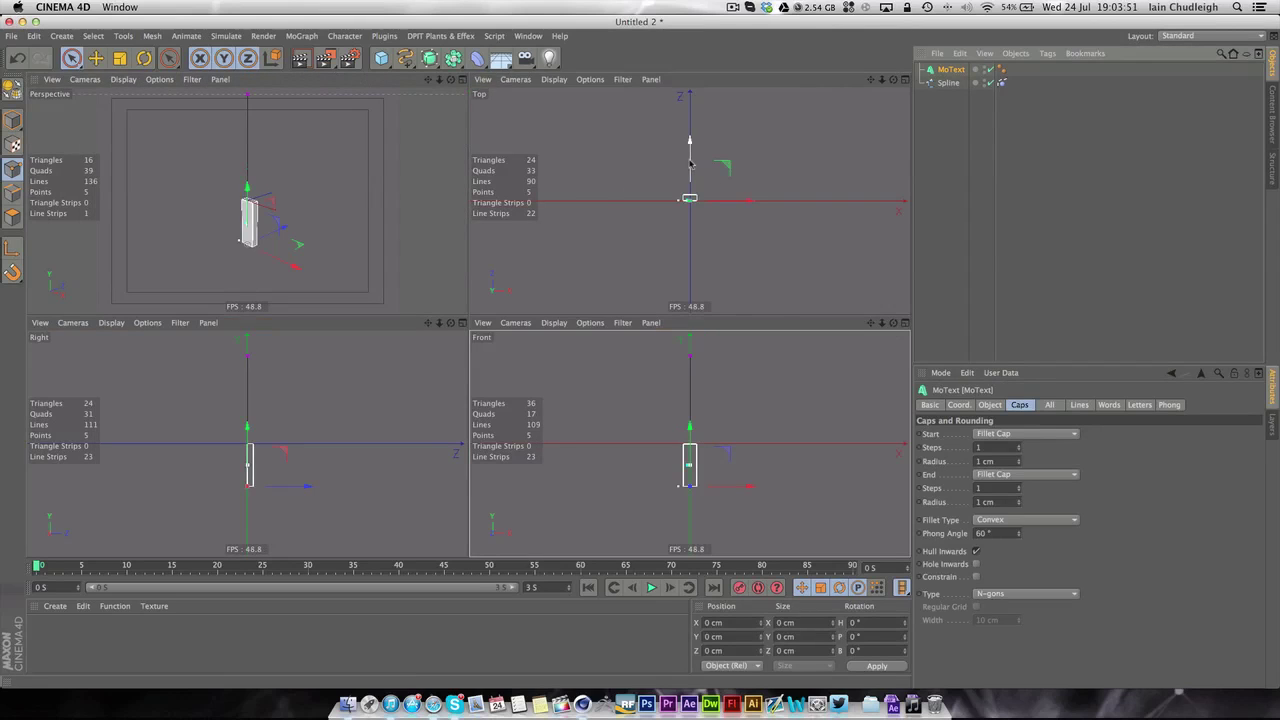
left_click_drag(690, 161, 690, 166)
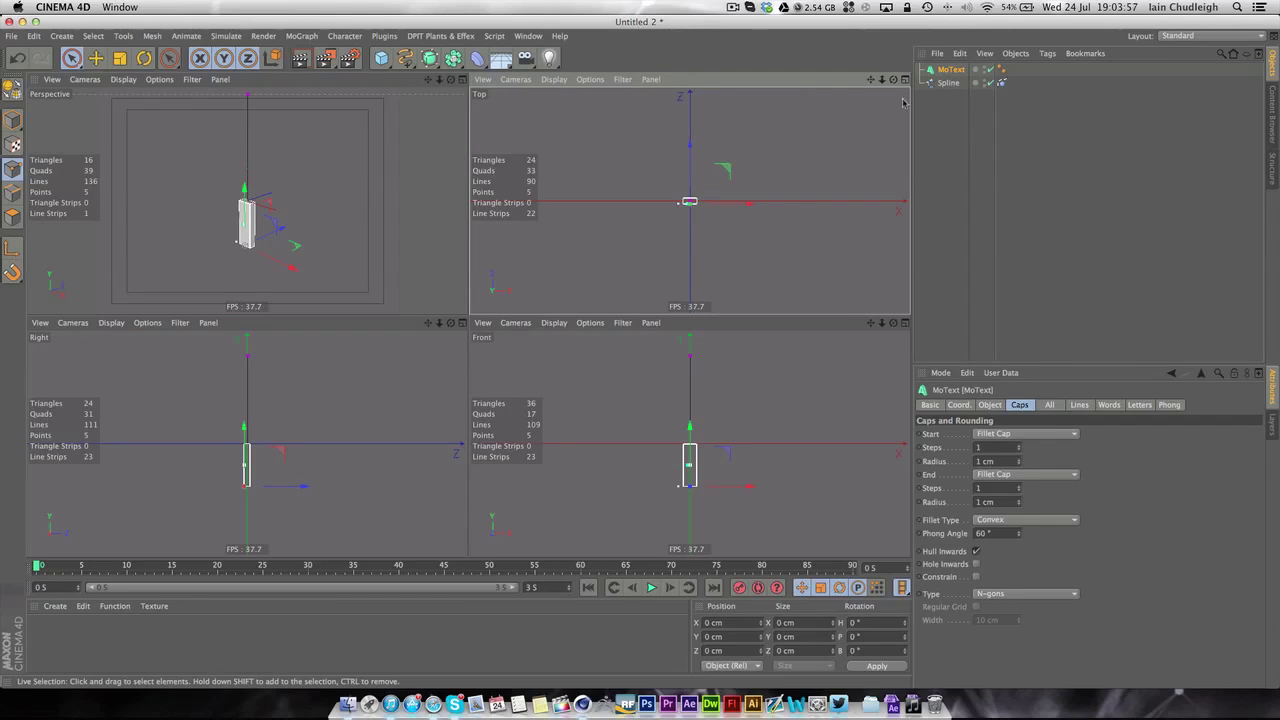
key("alt+h")
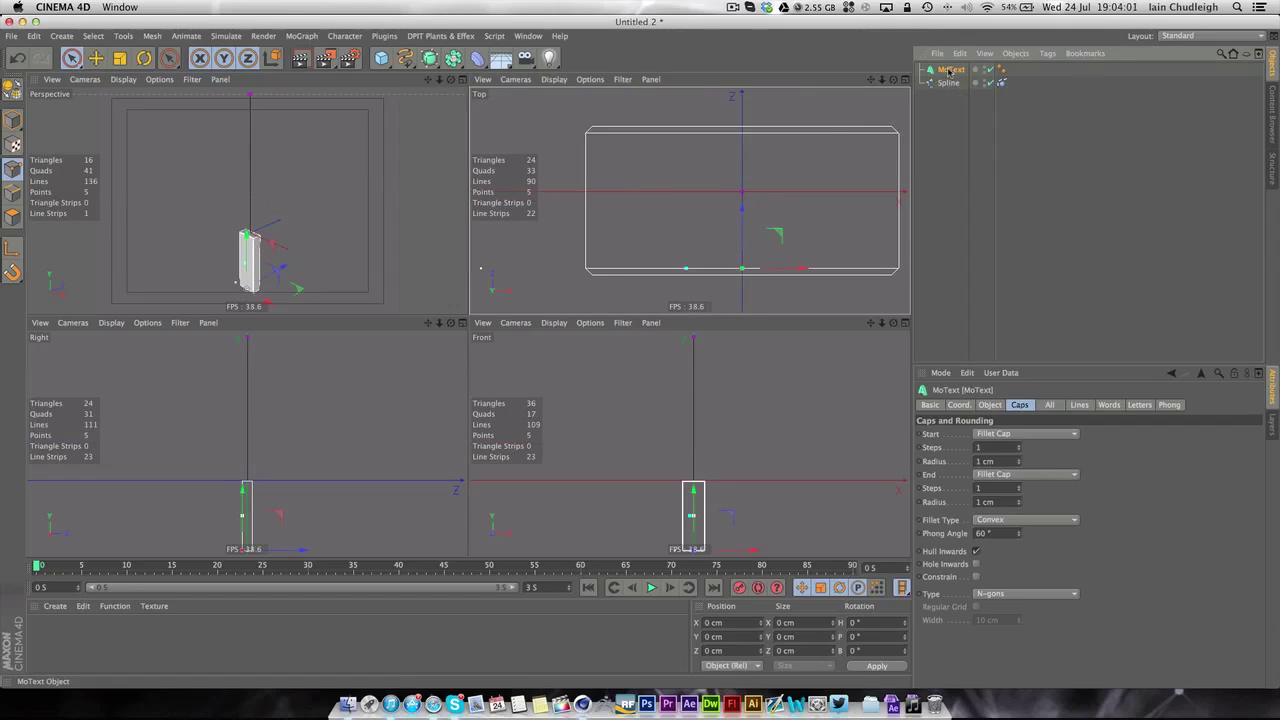
Group the MoText object under a null
key("c")
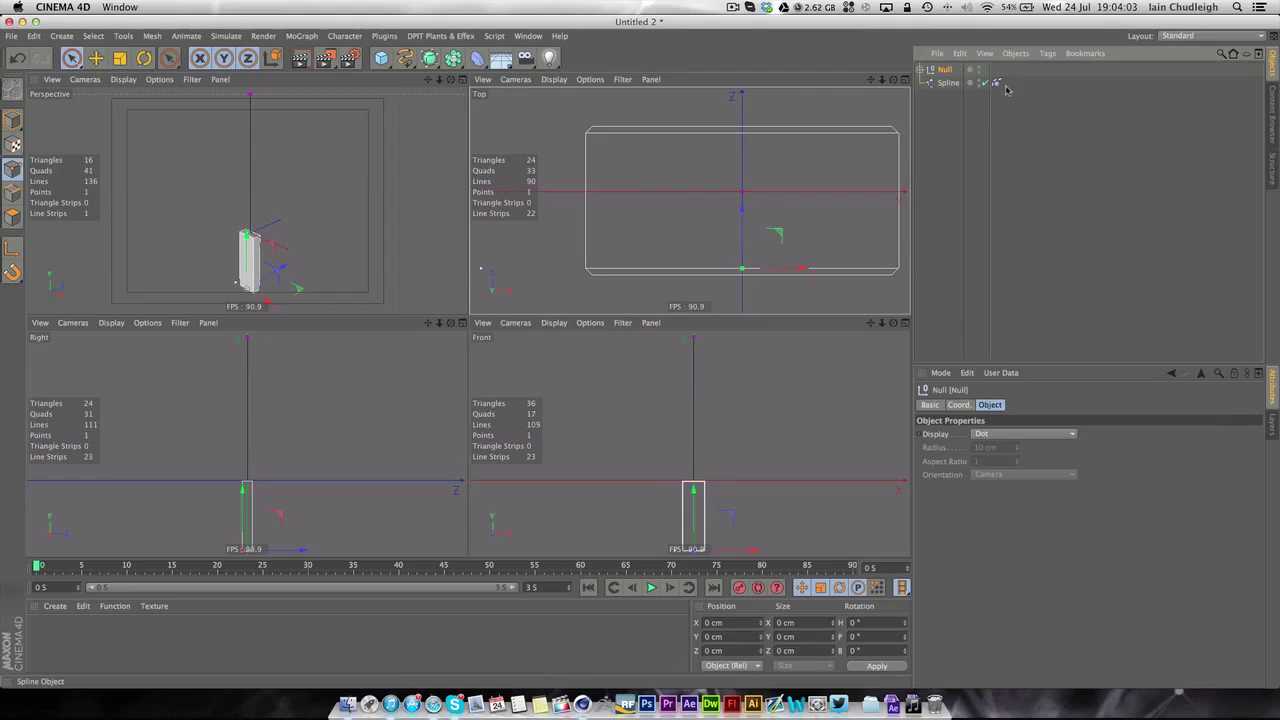
left_click(920, 70)
left_click(946, 96)
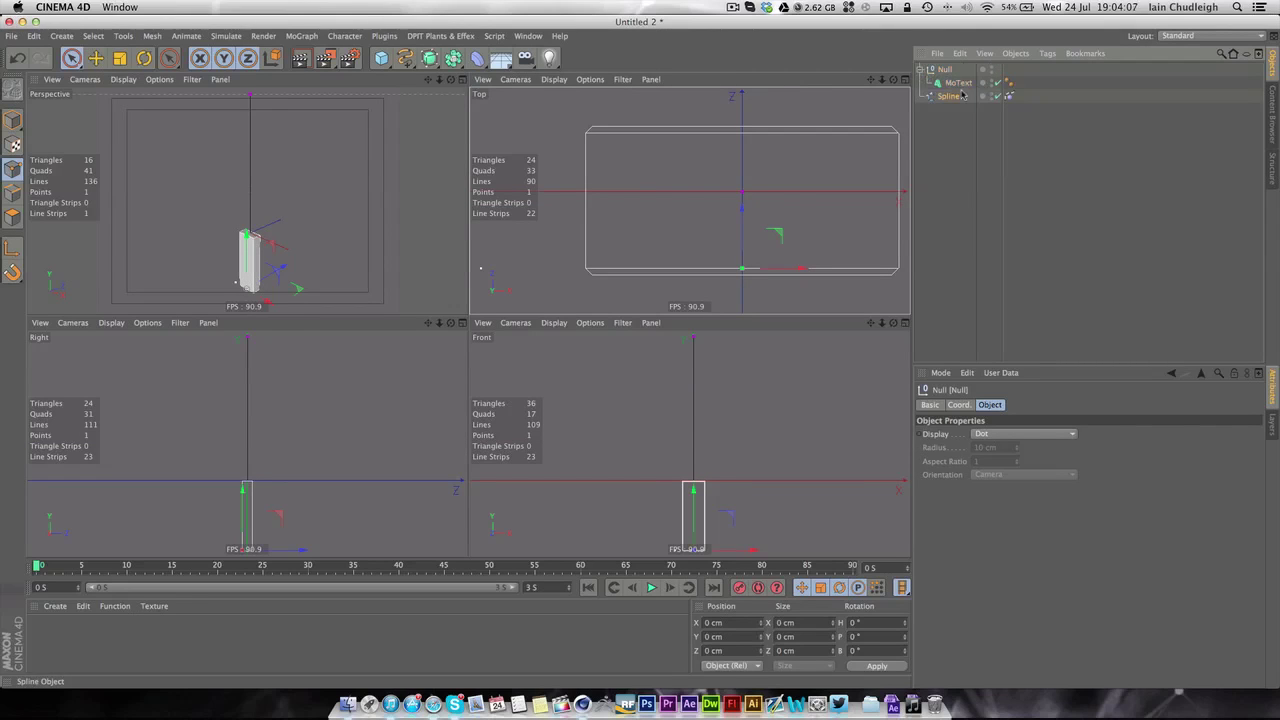
key("Delete")
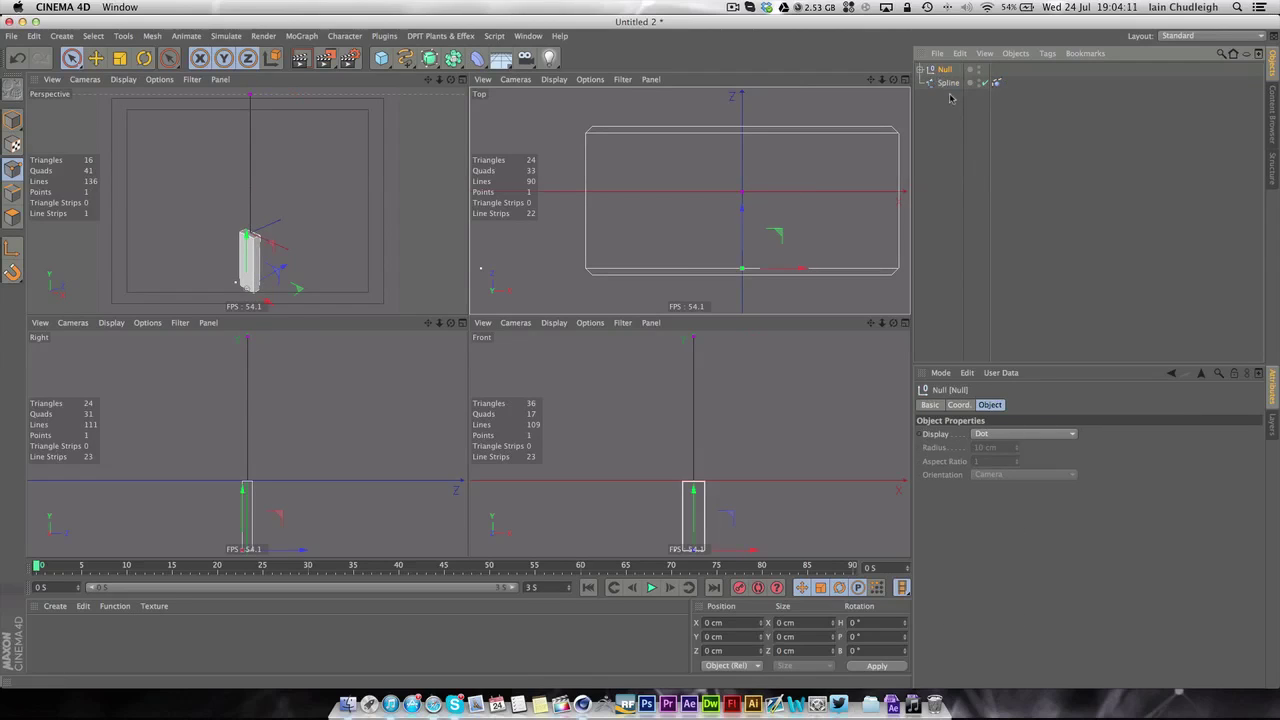
Add a hair Constraint tag to the spline, with its lowest point set to follow the null
right_click(946, 88)
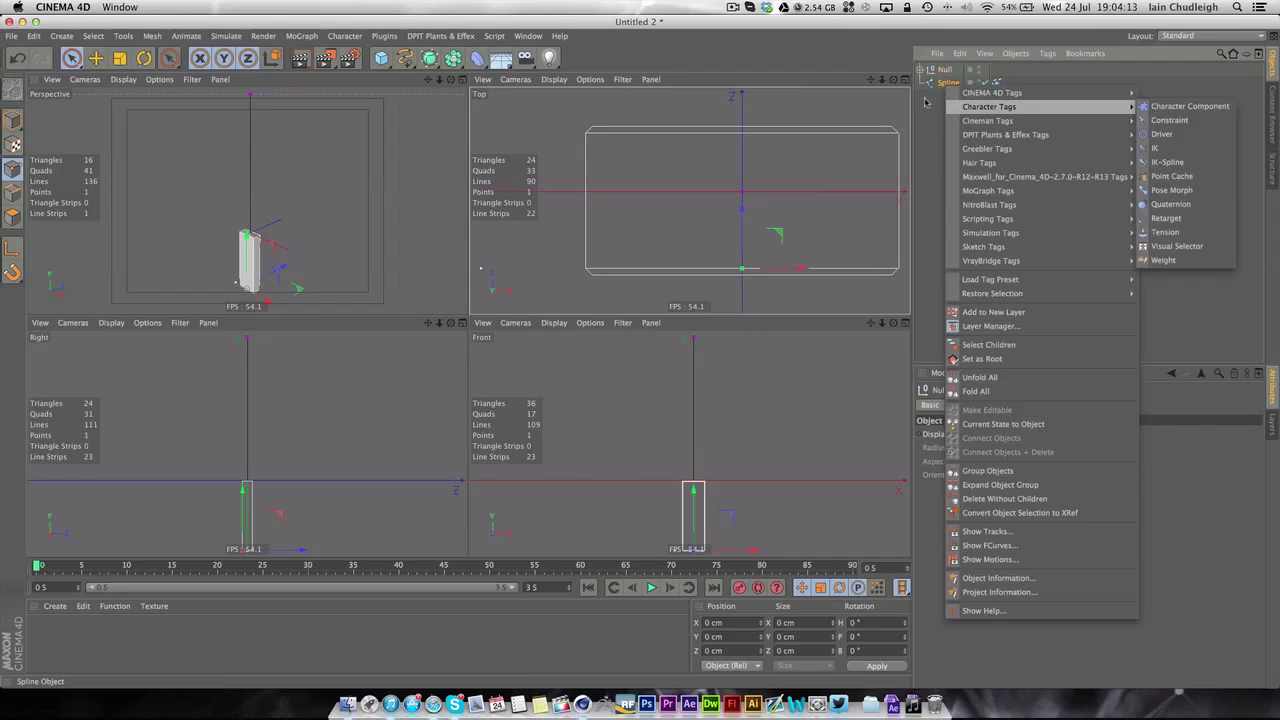
left_click(1169, 120)
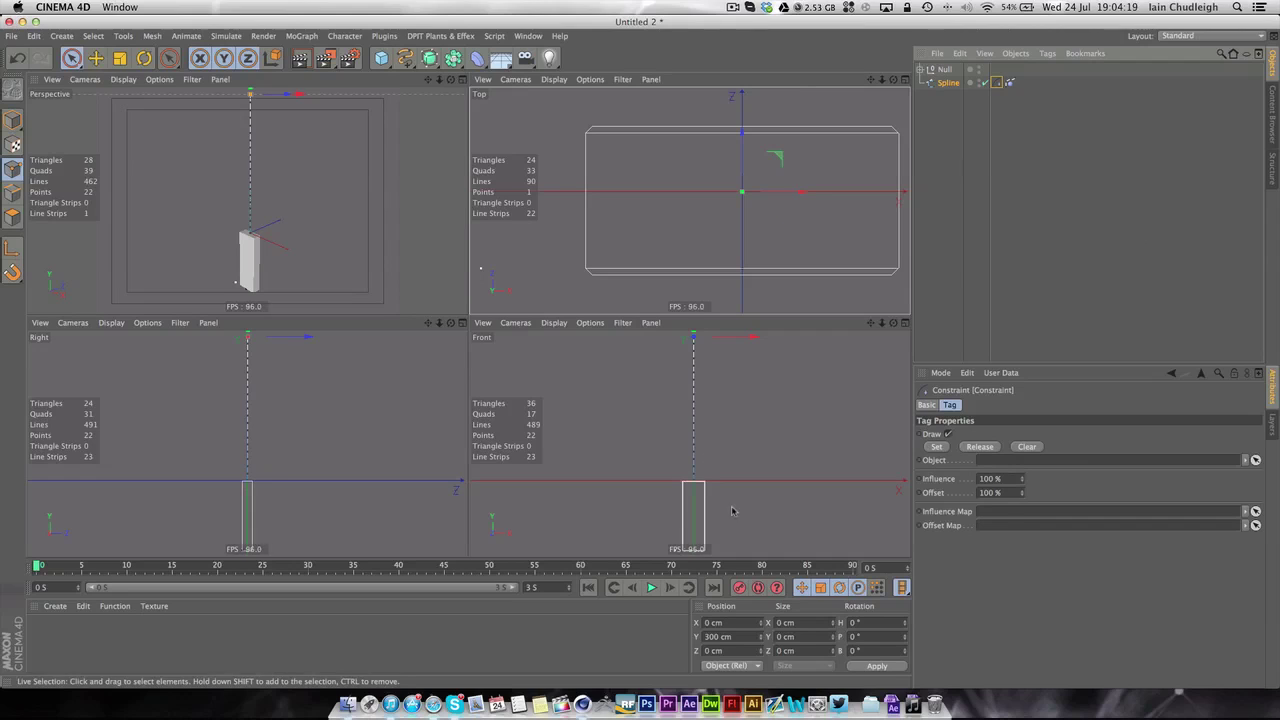
left_click_drag(729, 508, 690, 483)
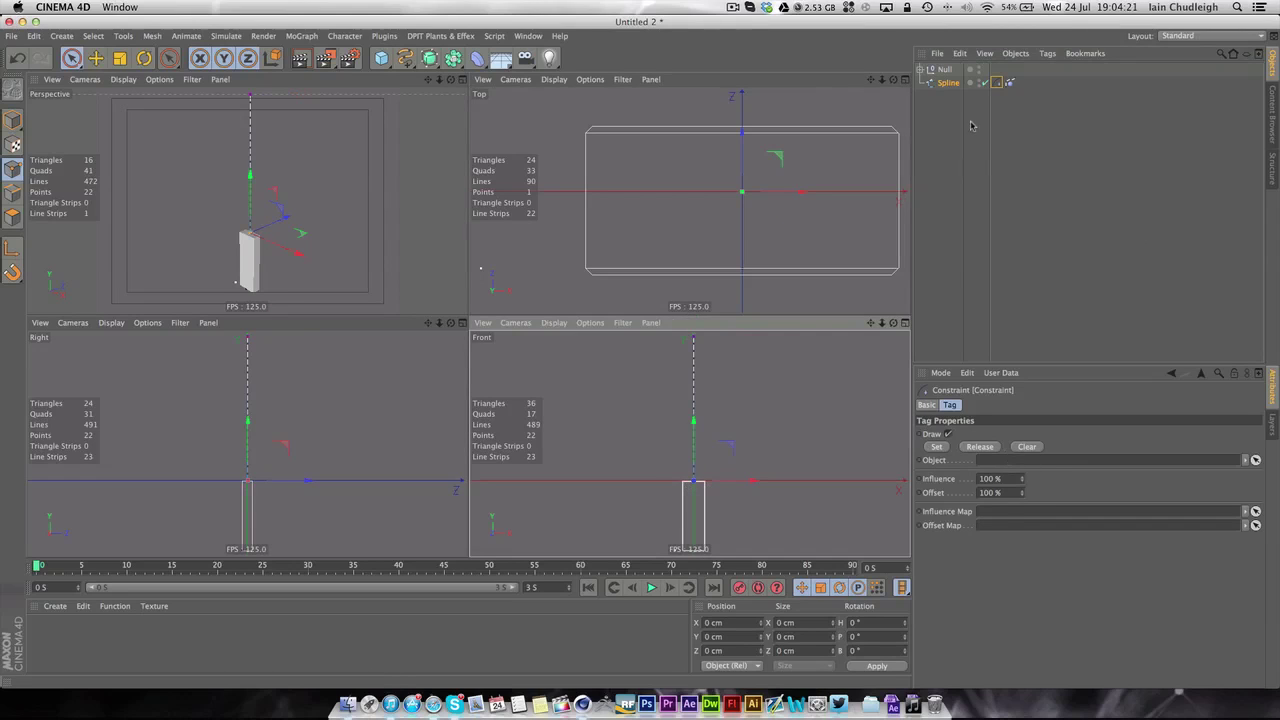
left_click_drag(944, 69, 1074, 616)
left_click_drag(985, 461, 986, 461)
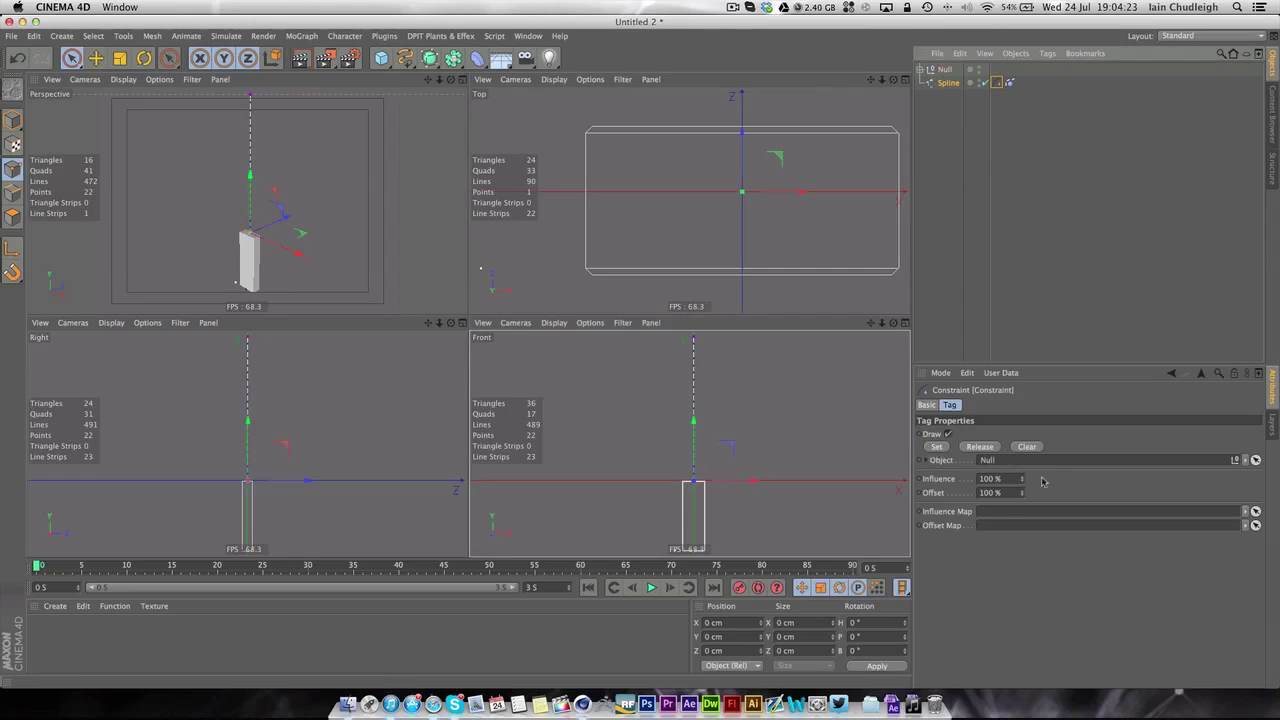
left_click(934, 448)
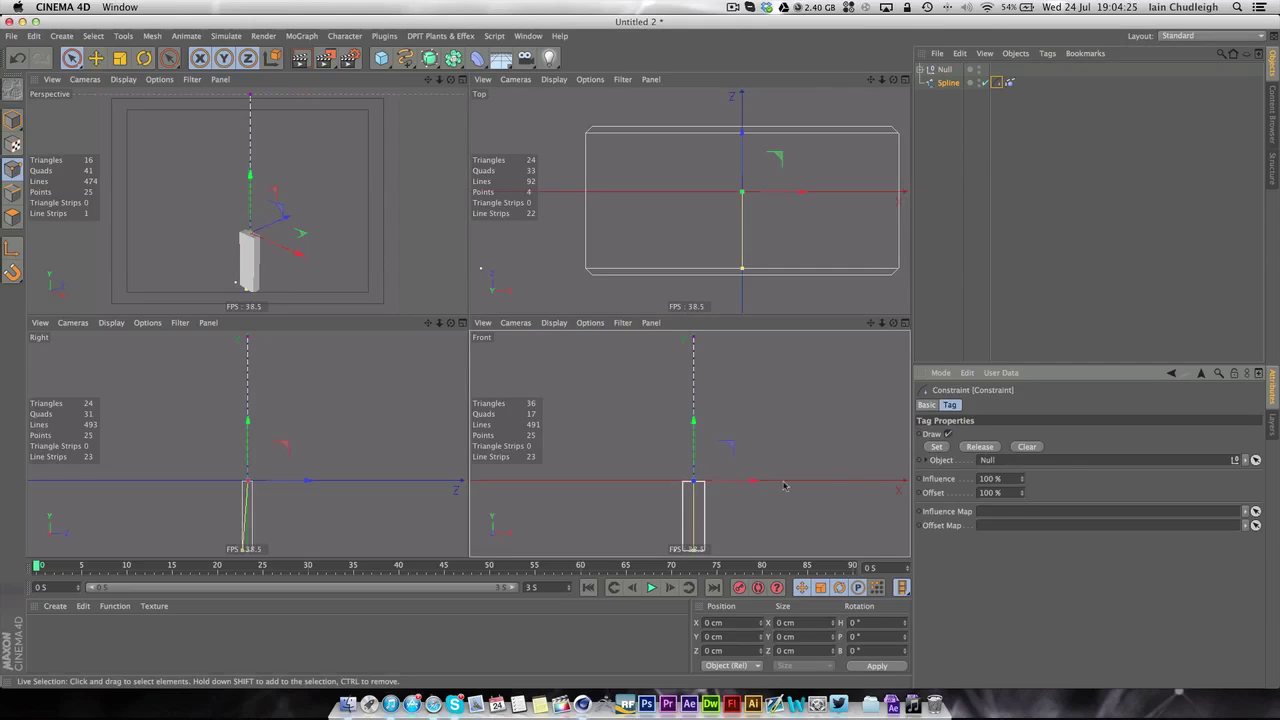
Play the animation while moving the null along X to test the constraint, and return to the start
left_click(651, 587)
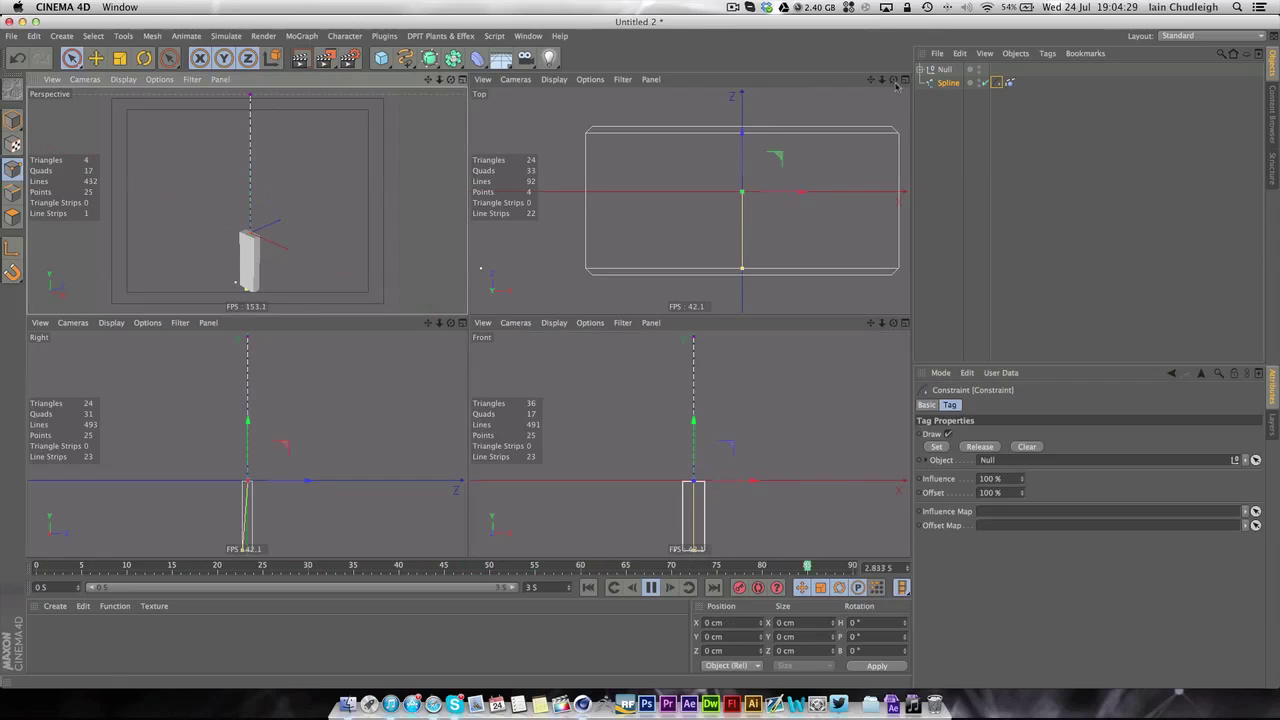
left_click(944, 69)
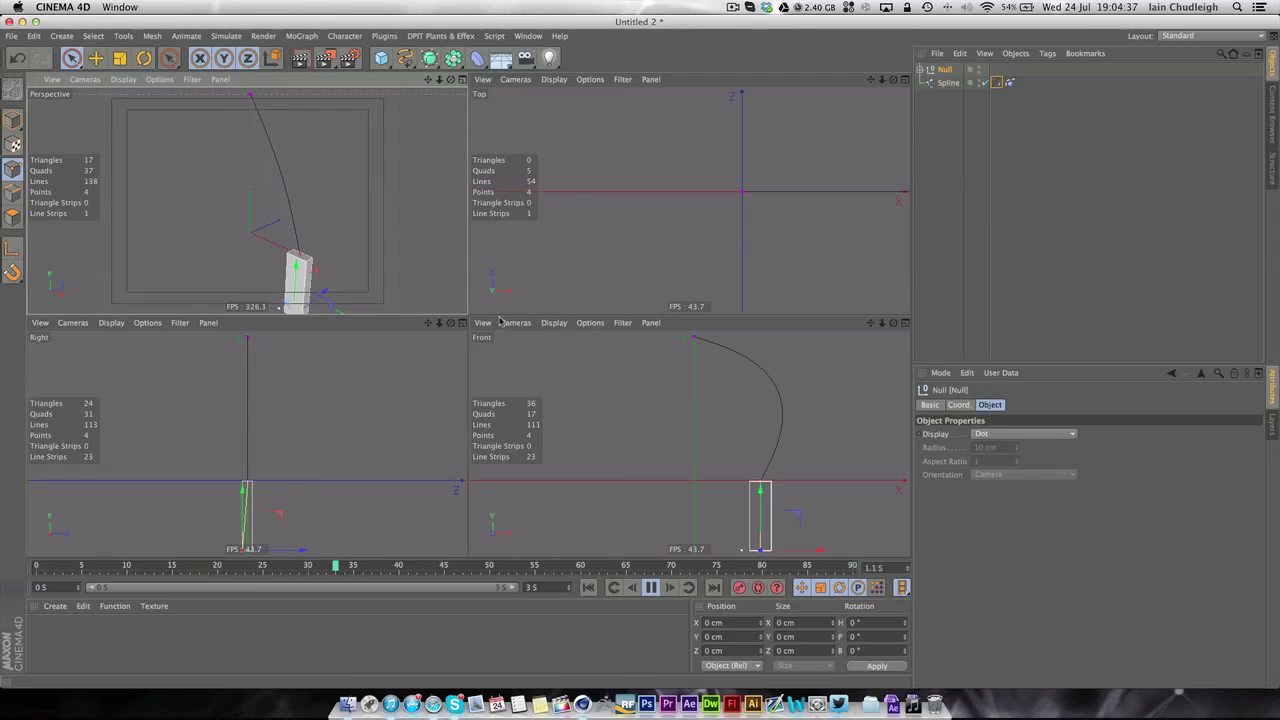
left_click(651, 587)
left_click(588, 587)
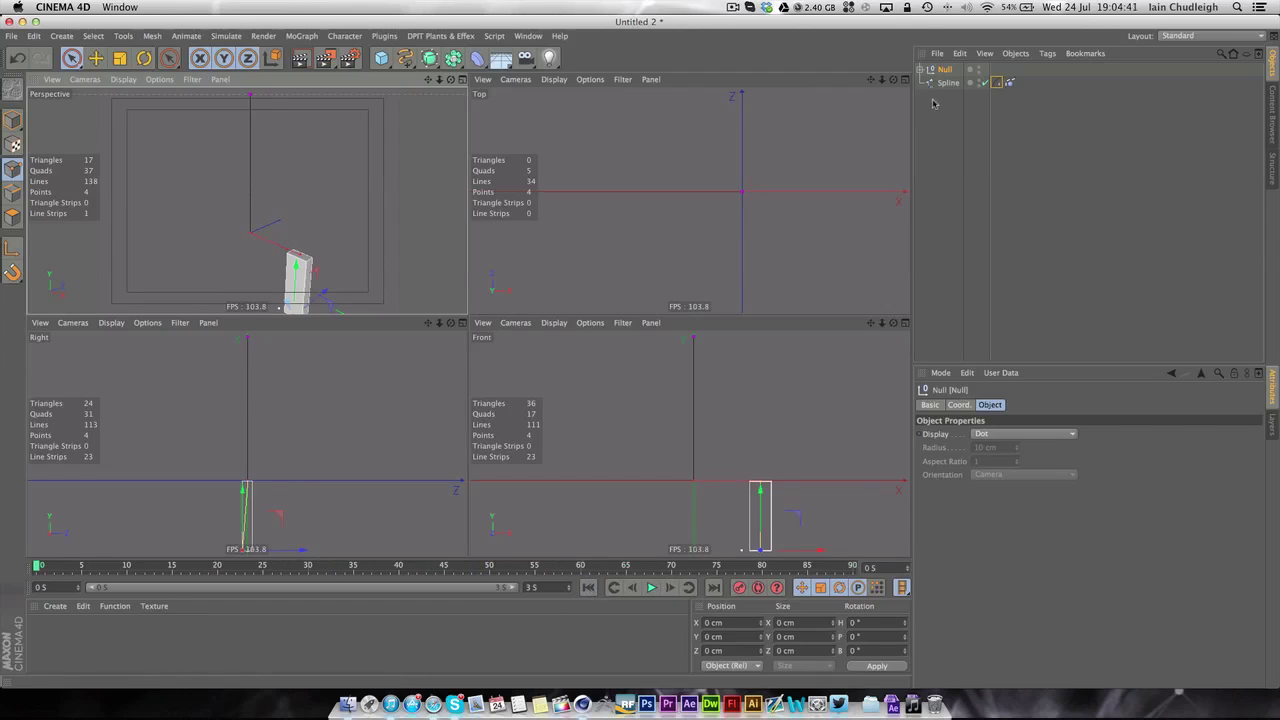
left_click(12, 123)
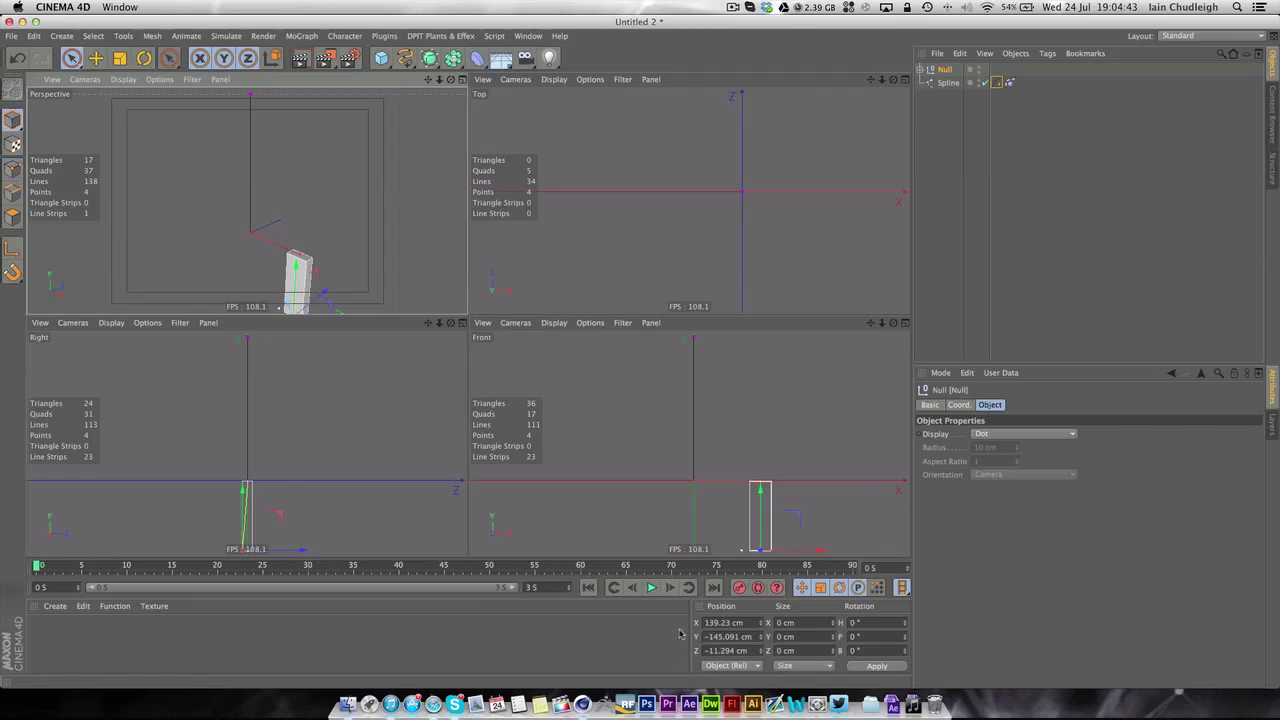
left_click(724, 622)
type("0")
key("Tab")
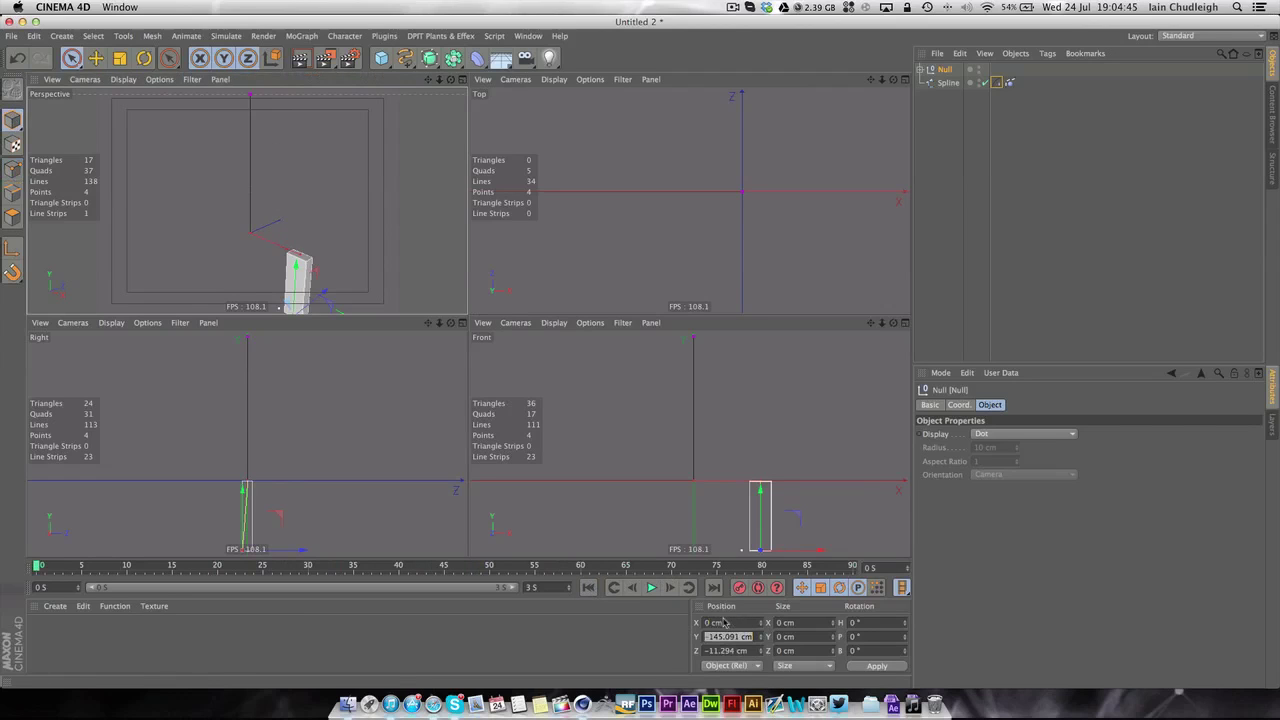
type("0")
key("Return")
key("super+z")
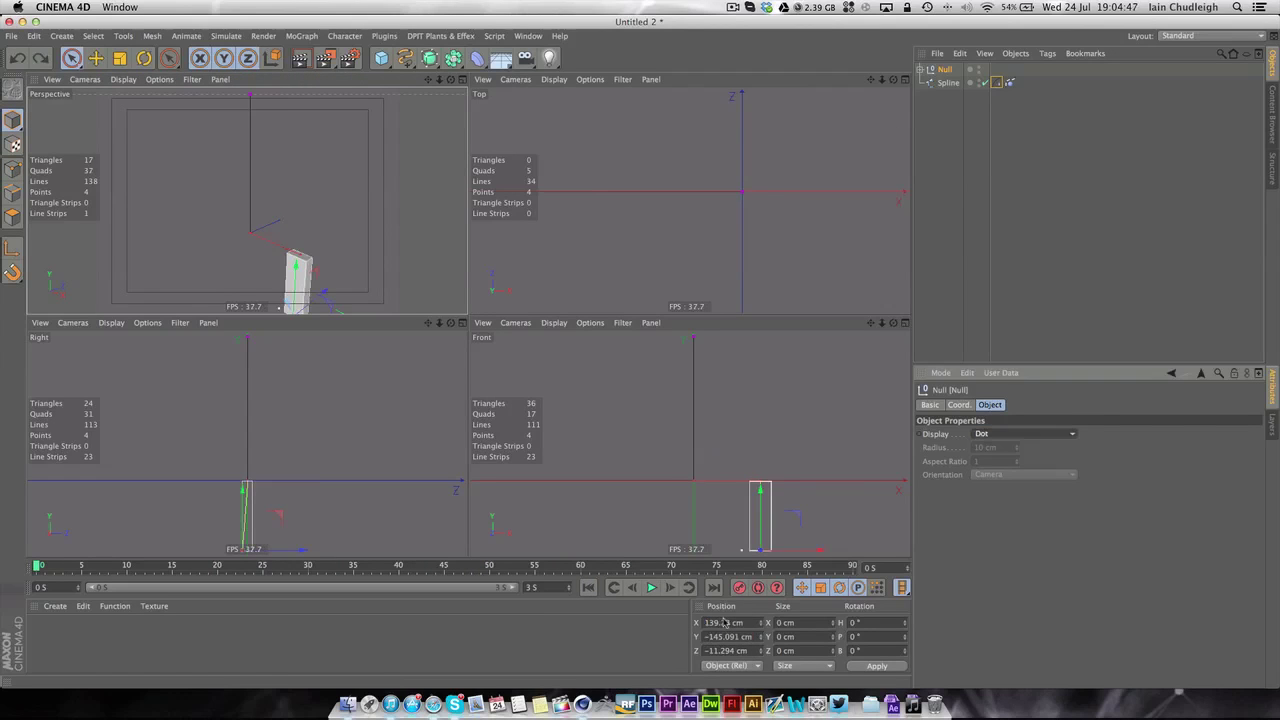
Set the null's X position to 0 cm and move only its axis up about 144 cm to the letter's top edge
left_click(724, 622)
type("0")
key("Return")
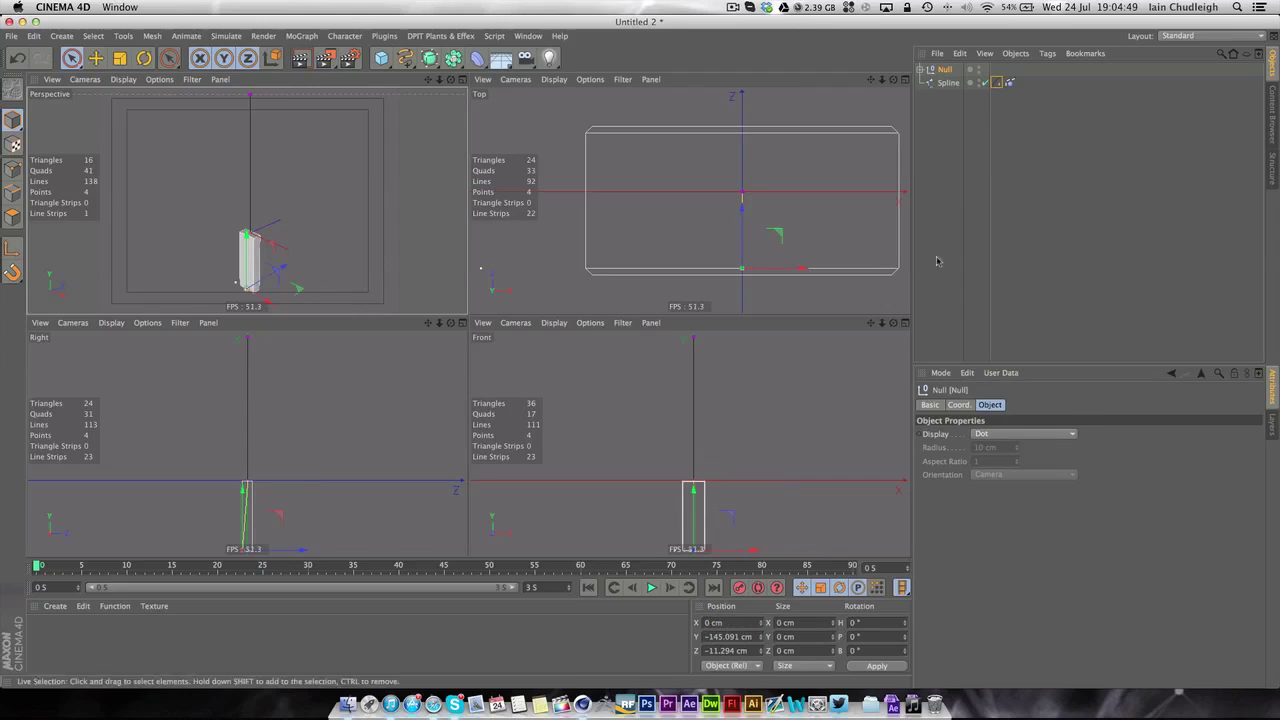
key("l")
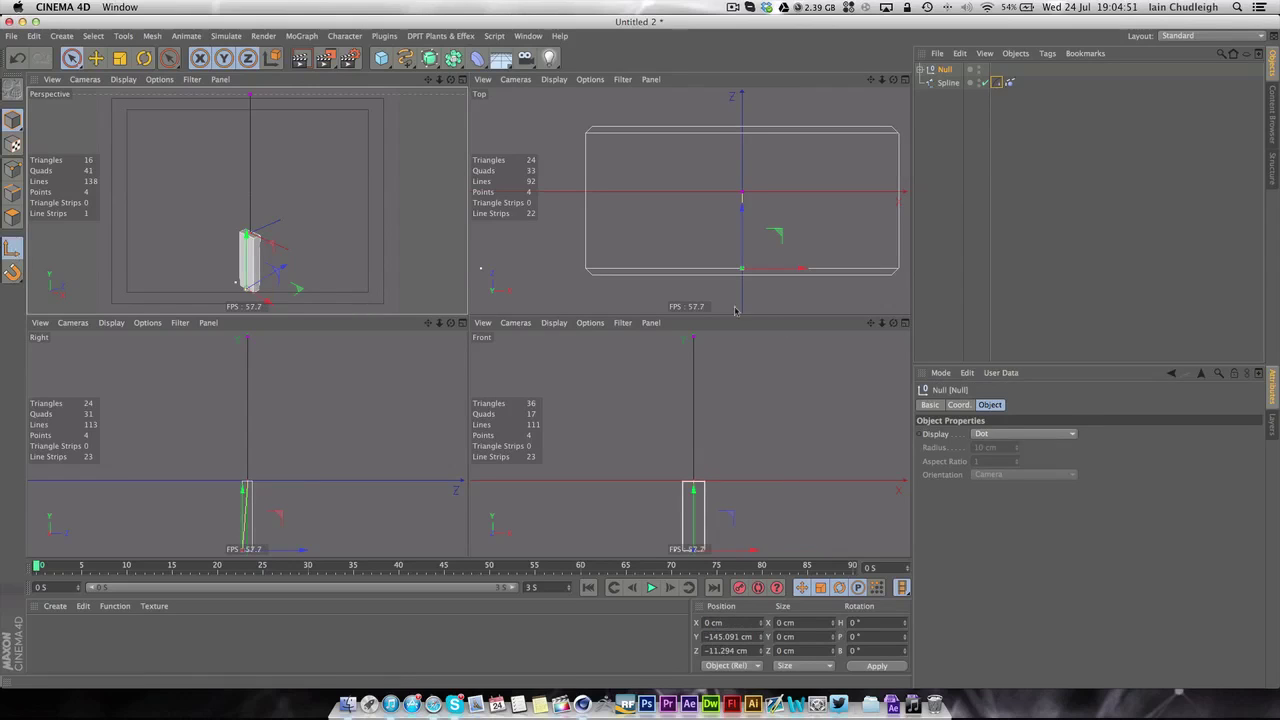
left_click_drag(694, 486, 696, 418)
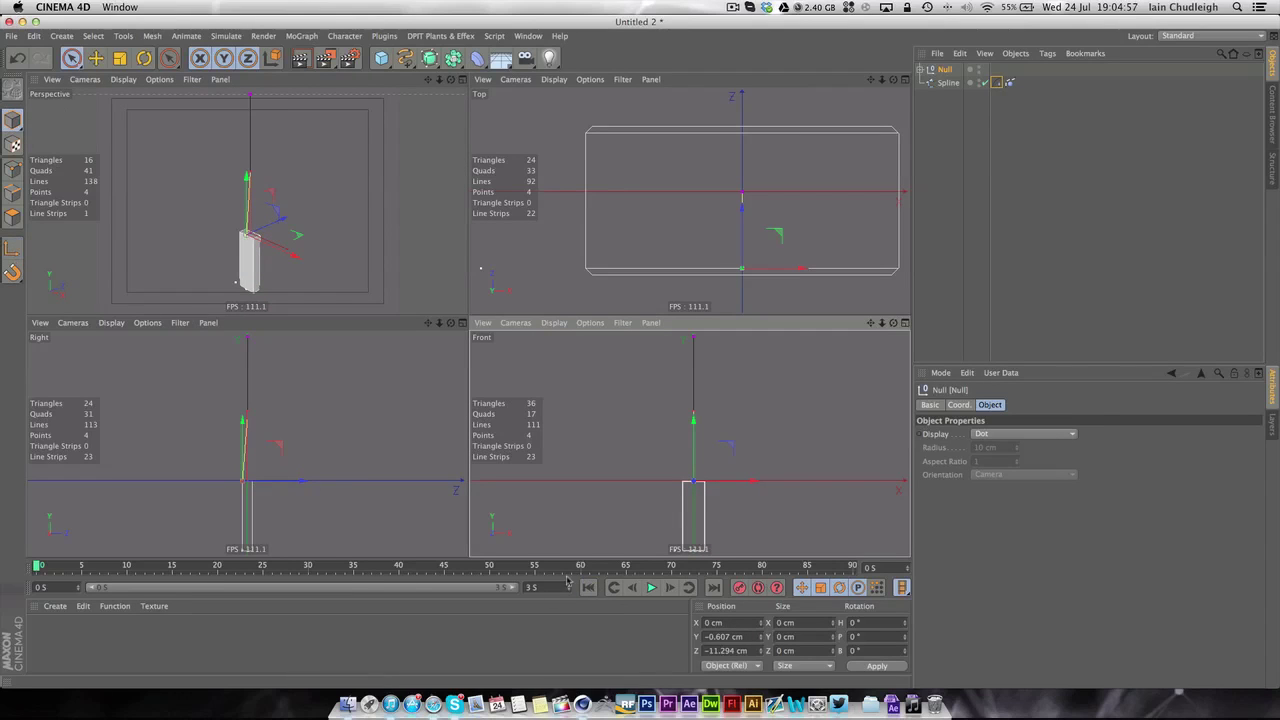
Play the animation while moving the null along X to test its new axis position, and return to the start
left_click(651, 588)
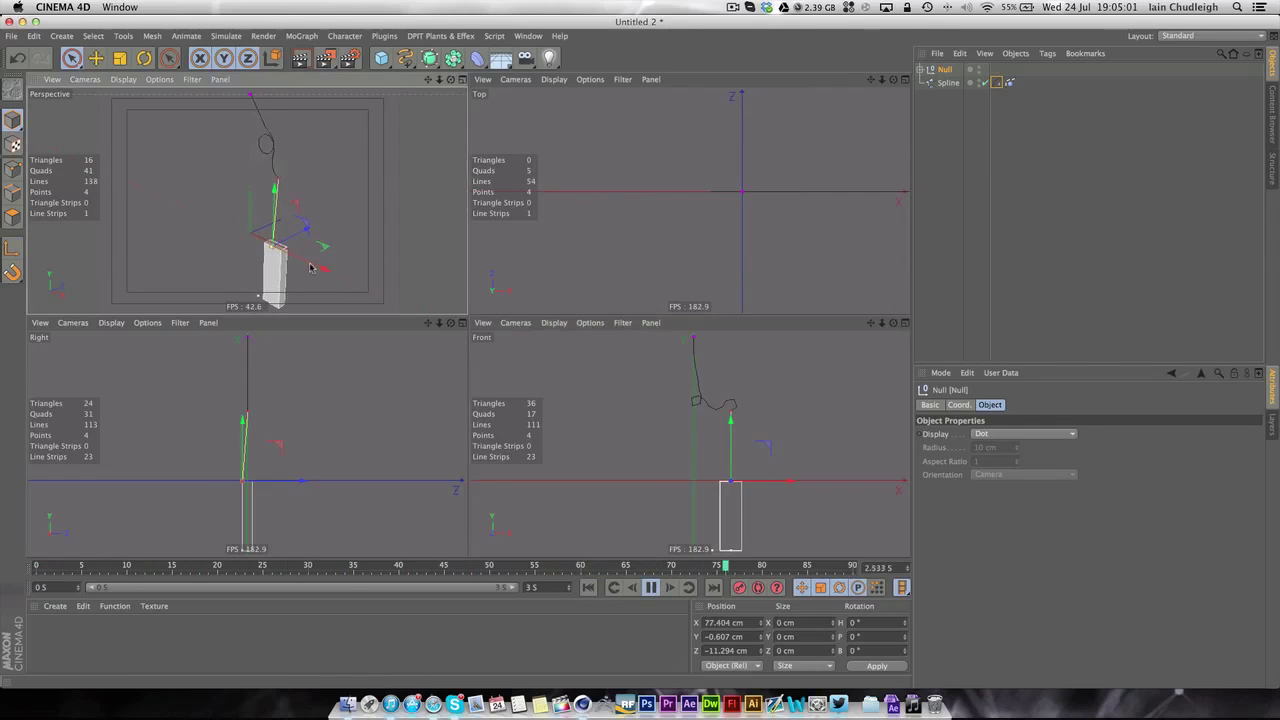
left_click(589, 587)
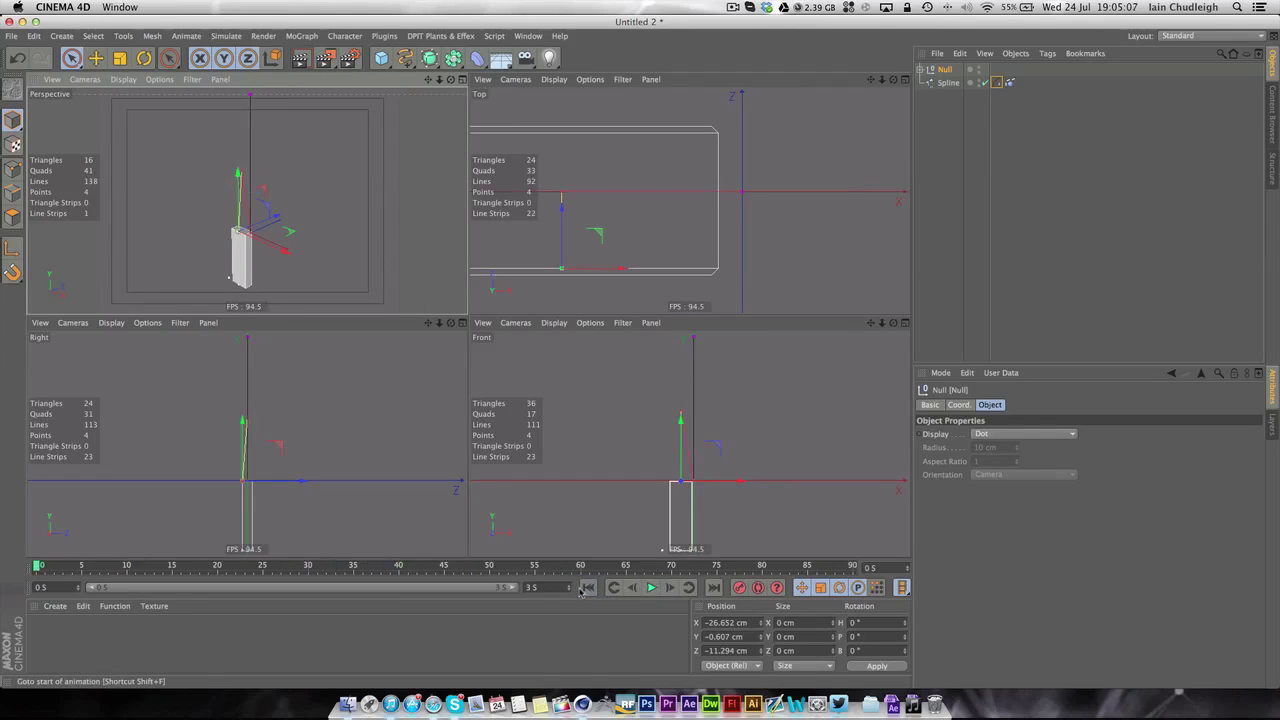
Delete the Constraint tag from the spline and reset the null's X position to 0 cm
left_click(1008, 84)
left_click(998, 82)
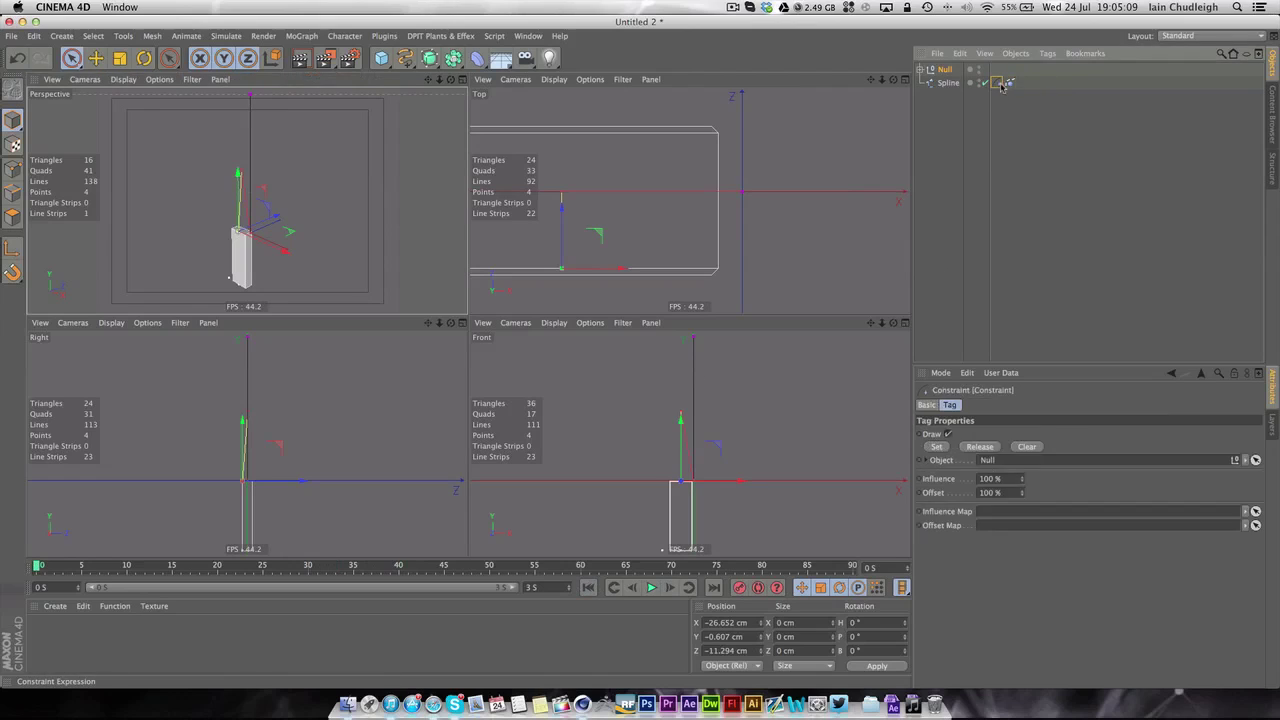
key("Delete")
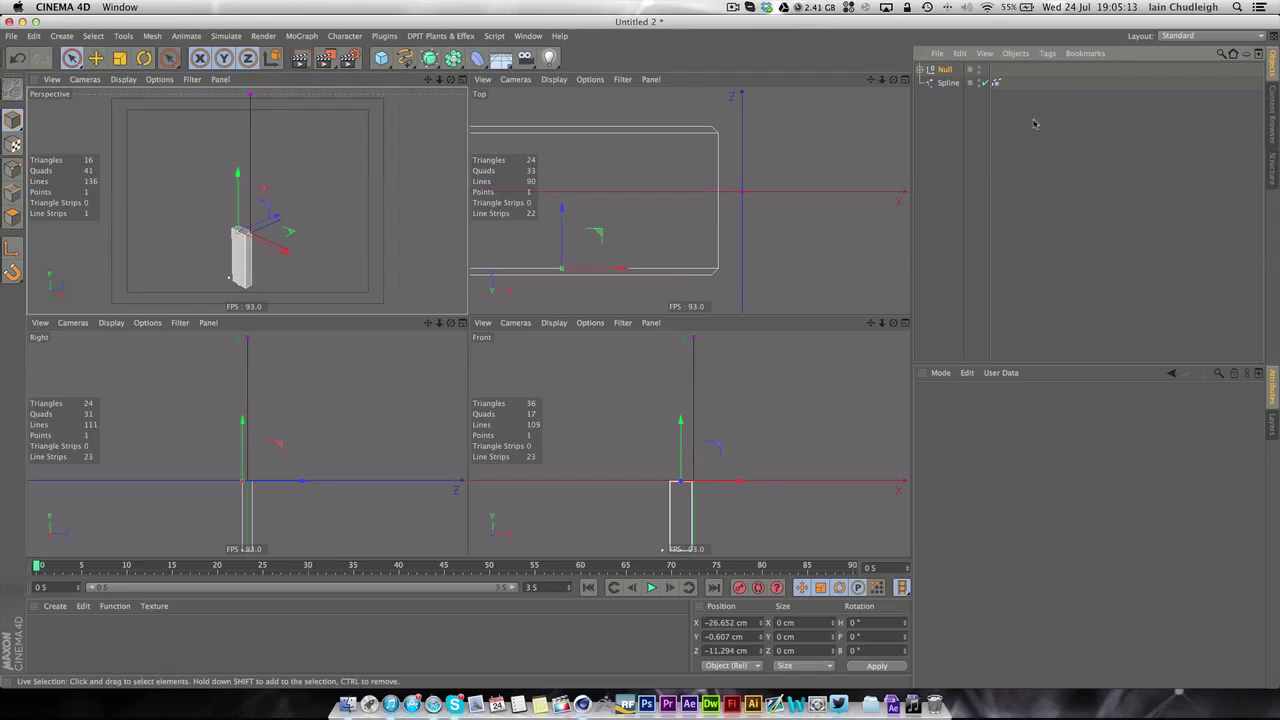
double_click(730, 622)
type("0")
key("Return")
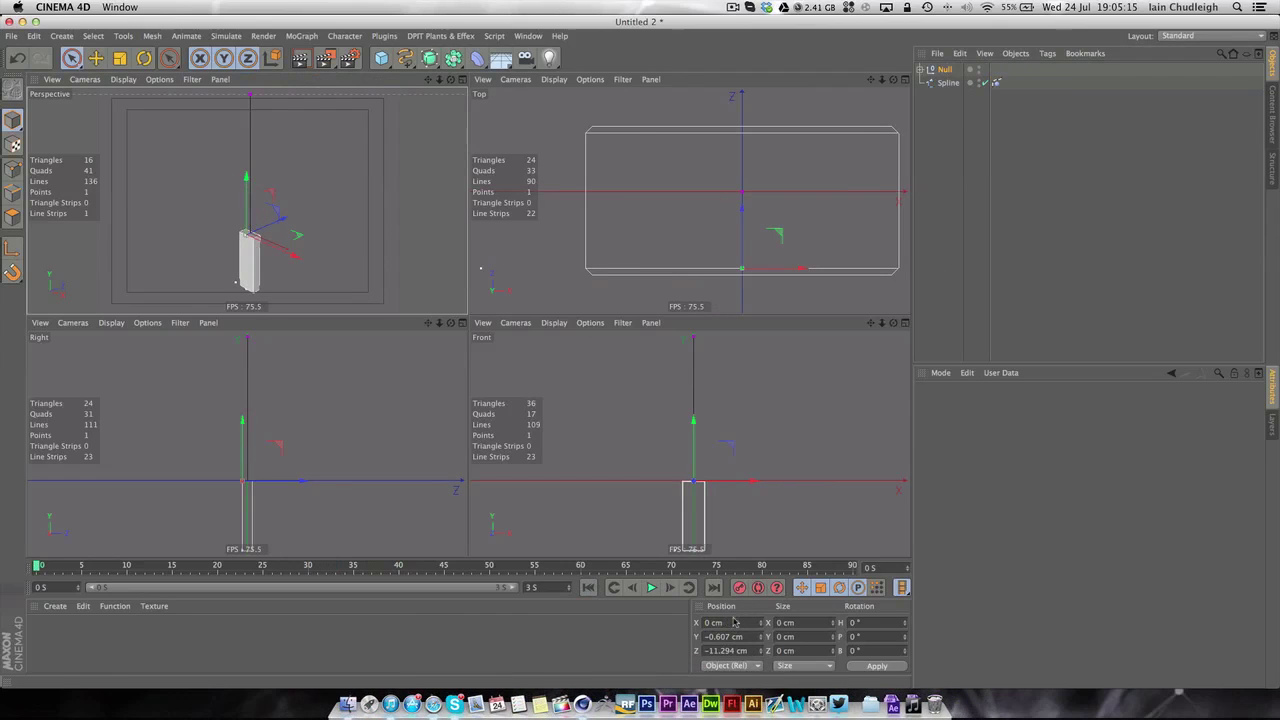
Add a new hair Constraint tag to the spline and set the selected lower point to follow the null
right_click(958, 83)
mouse_move(1007, 165)
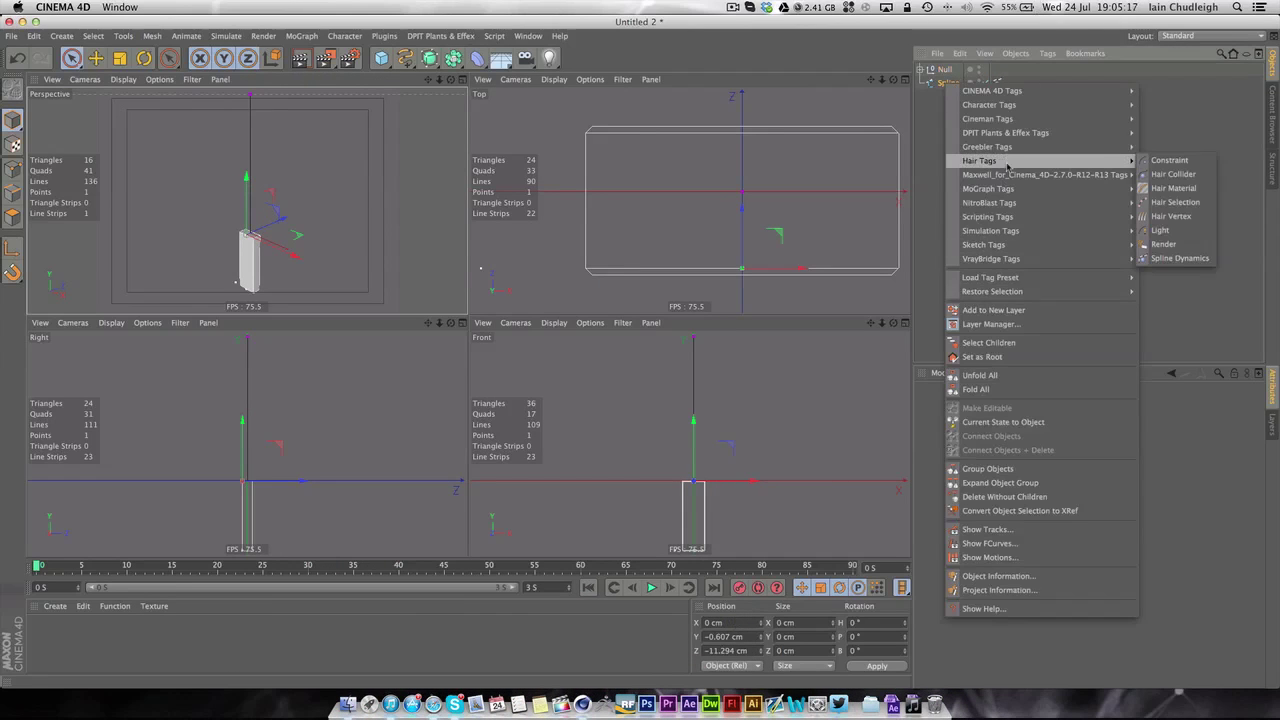
left_click(1169, 160)
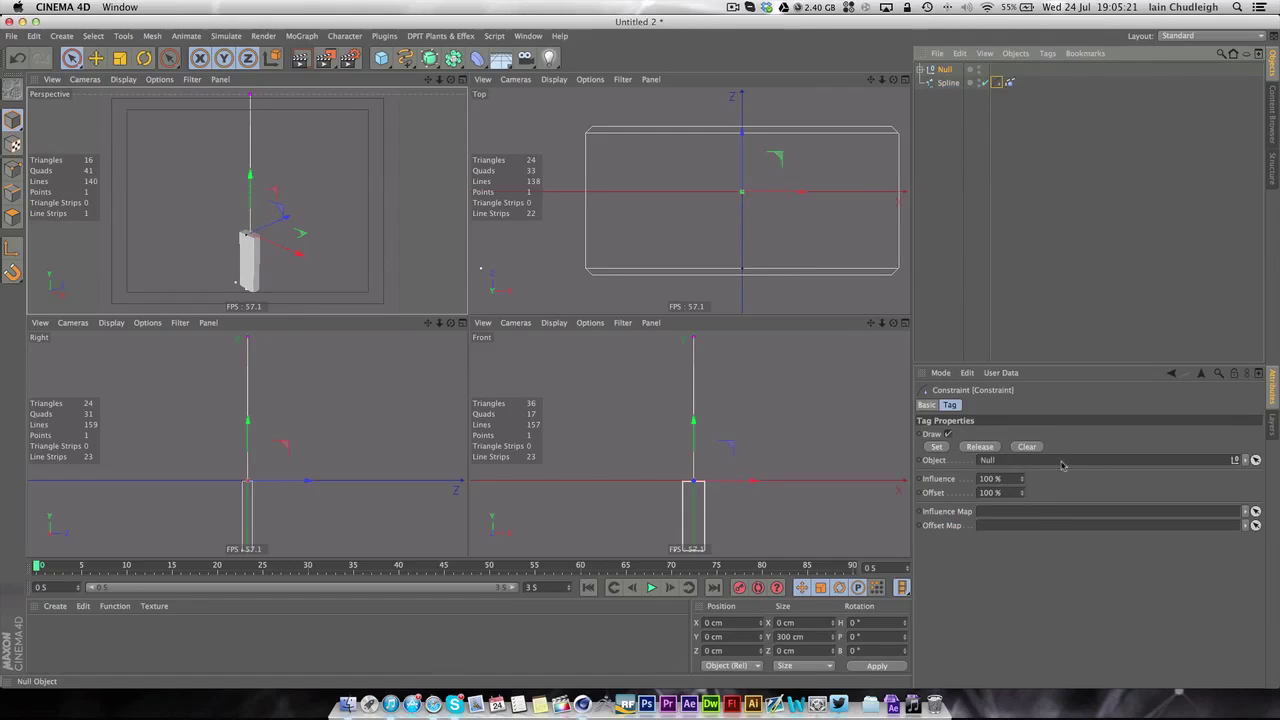
left_click(937, 447)
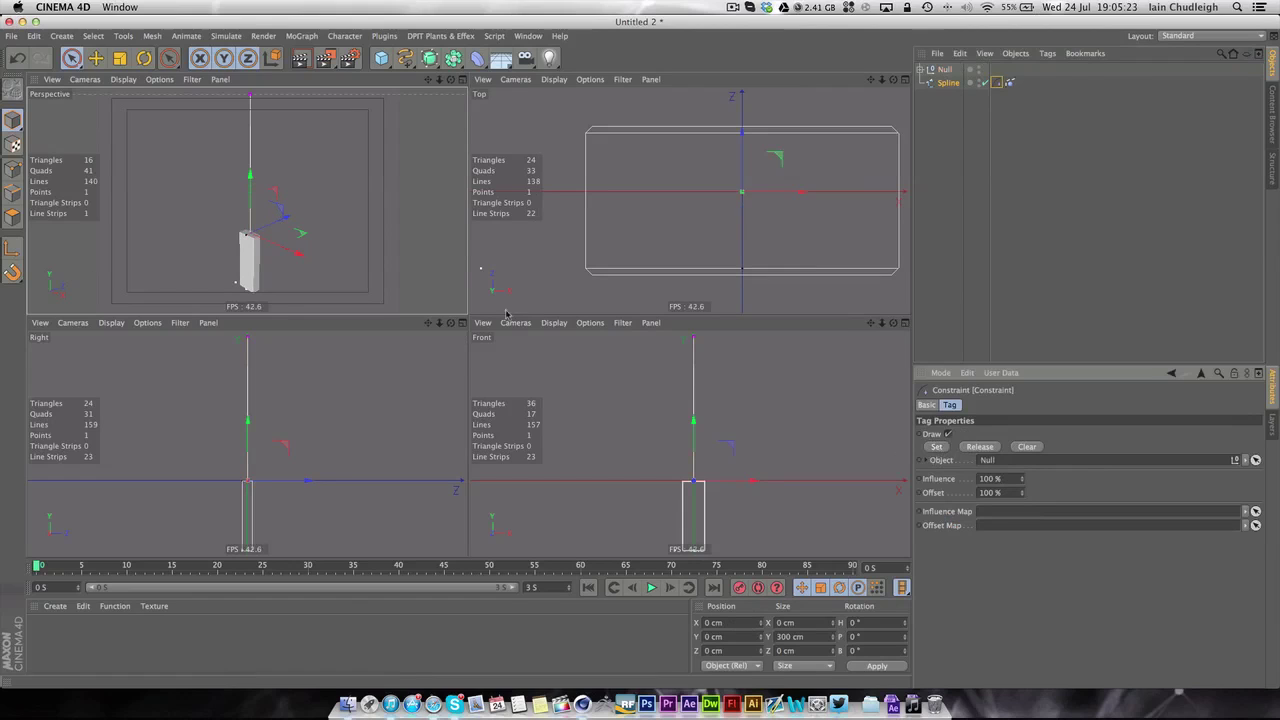
Maximize the perspective view and play the animation while moving the null along X to test the constraint
left_click(461, 79)
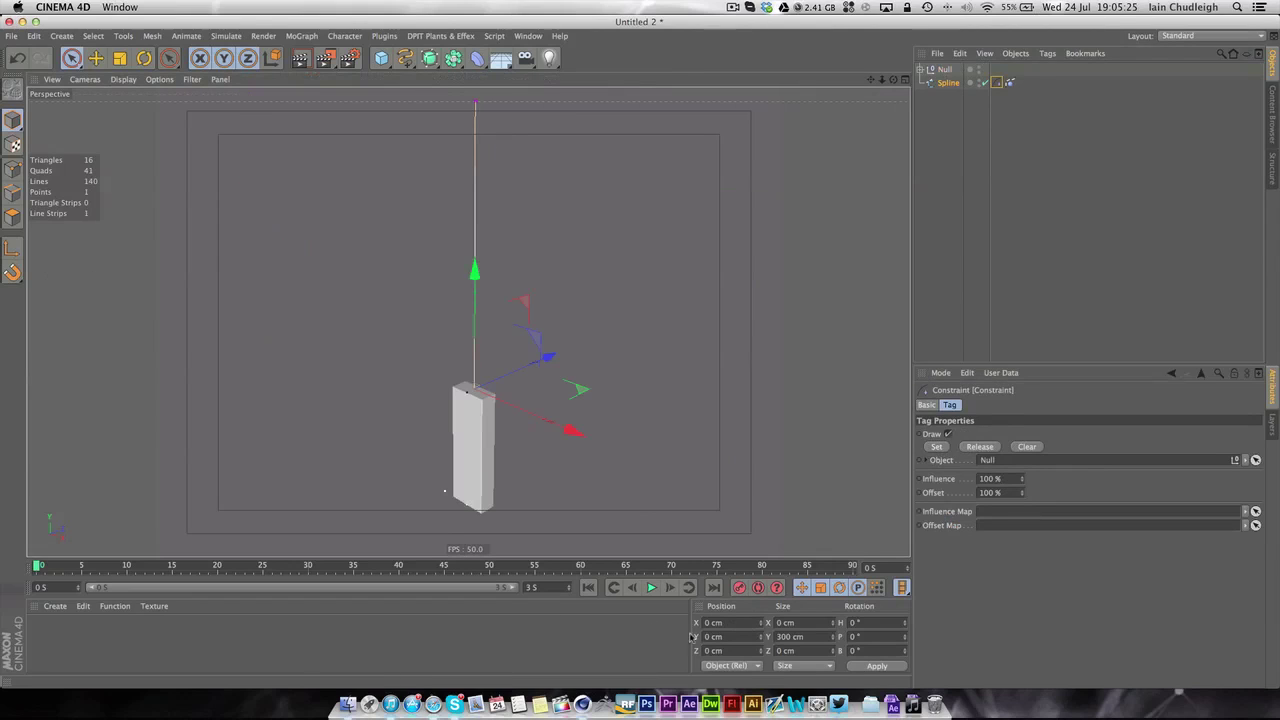
left_click(651, 587)
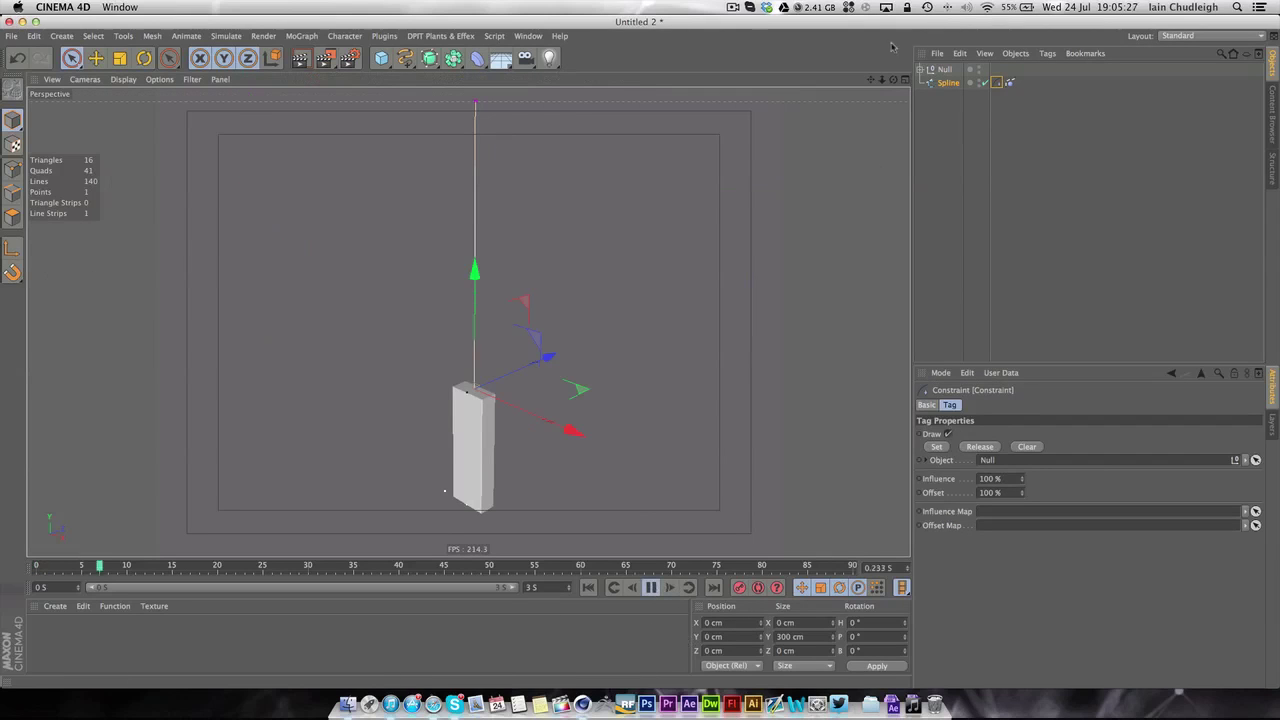
left_click(941, 69)
left_click_drag(566, 432, 515, 418)
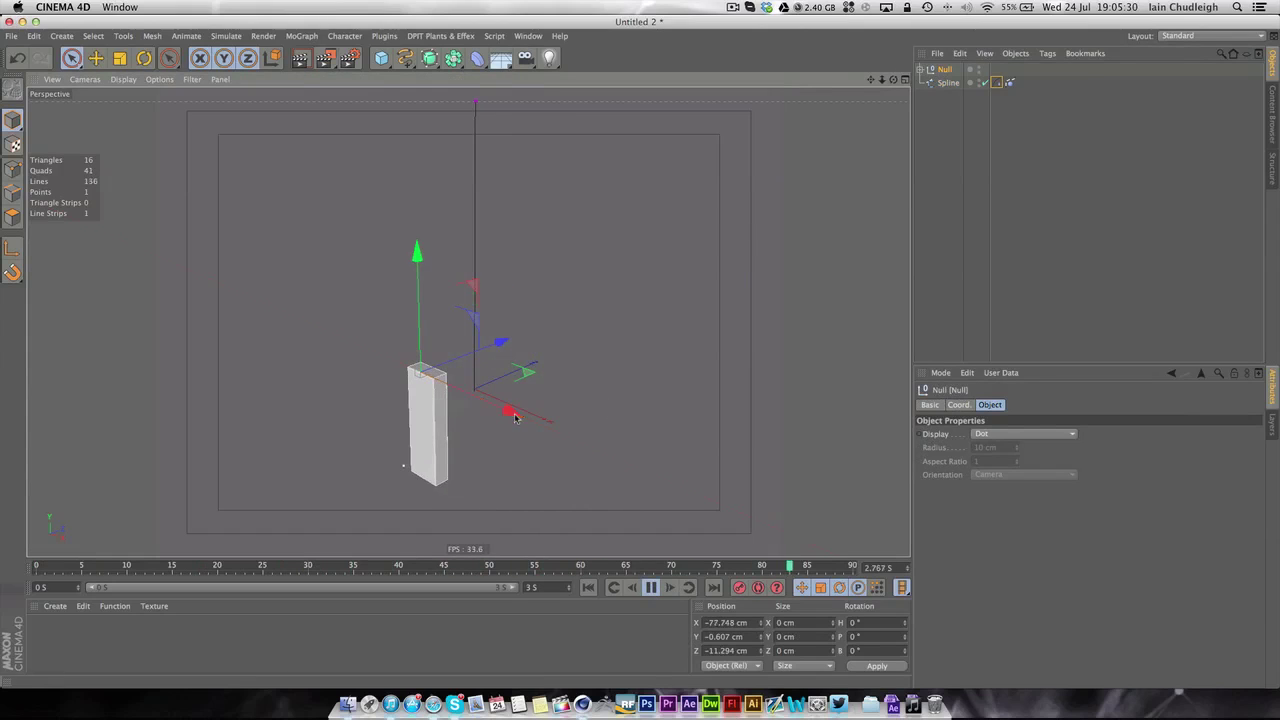
left_click(651, 588)
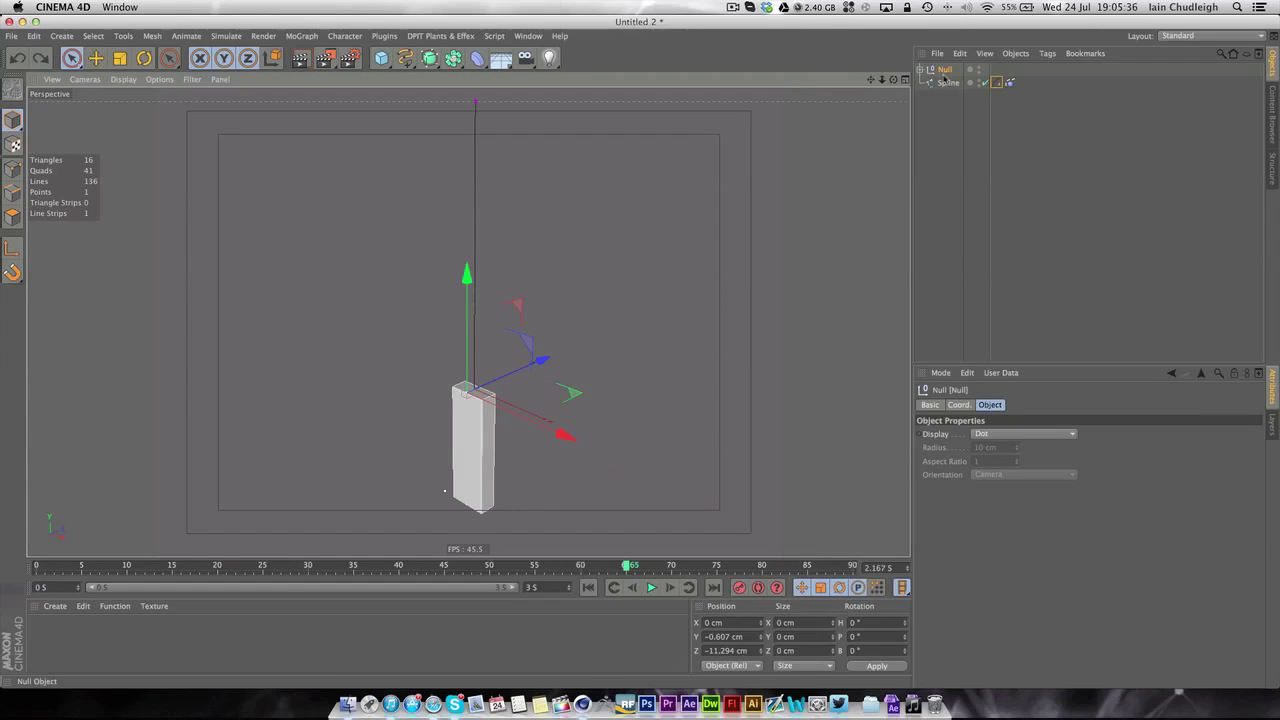
Move only the null's axis along Z to about 0.133 cm so it meets the string's lower end
left_click(13, 247)
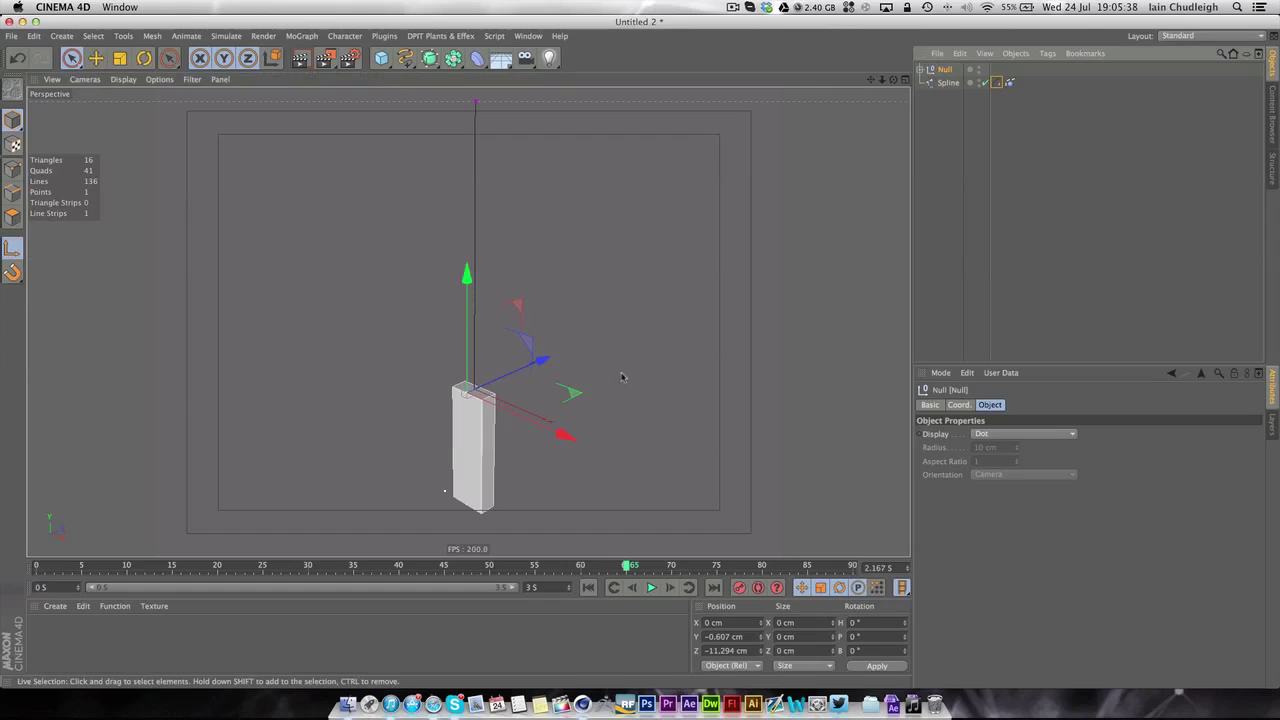
left_click_drag(541, 361, 546, 358)
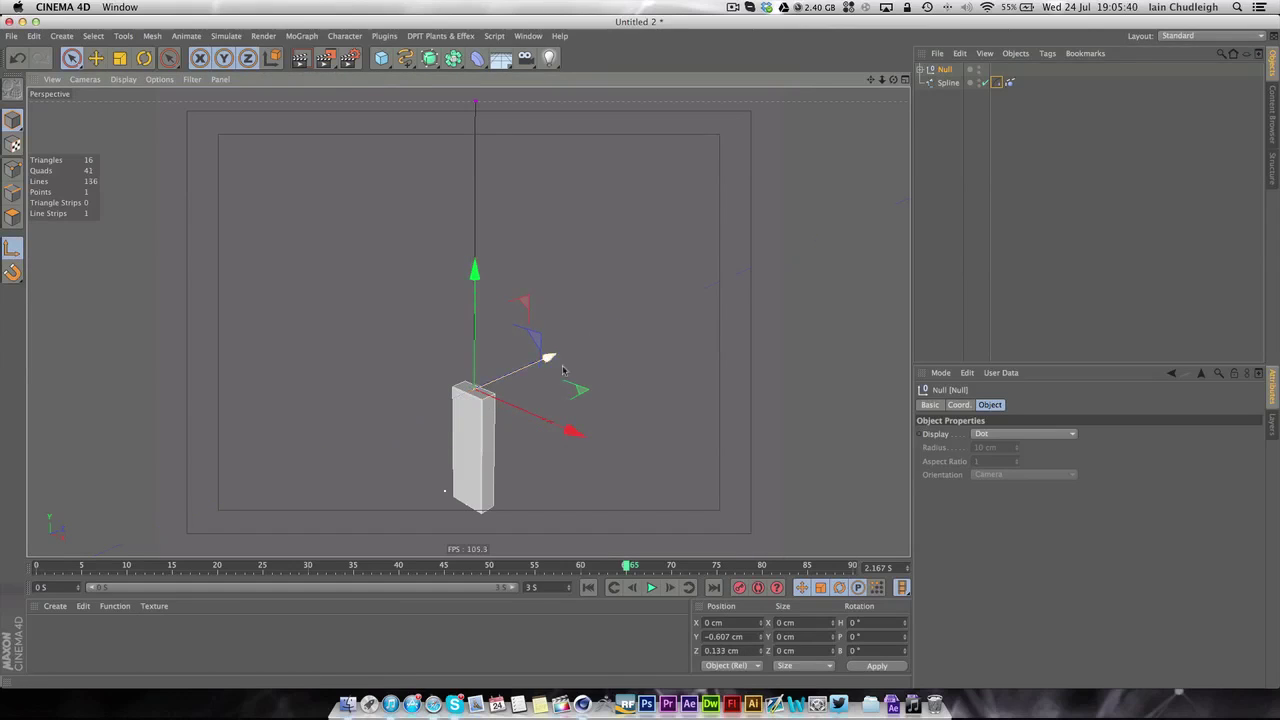
left_click(13, 247)
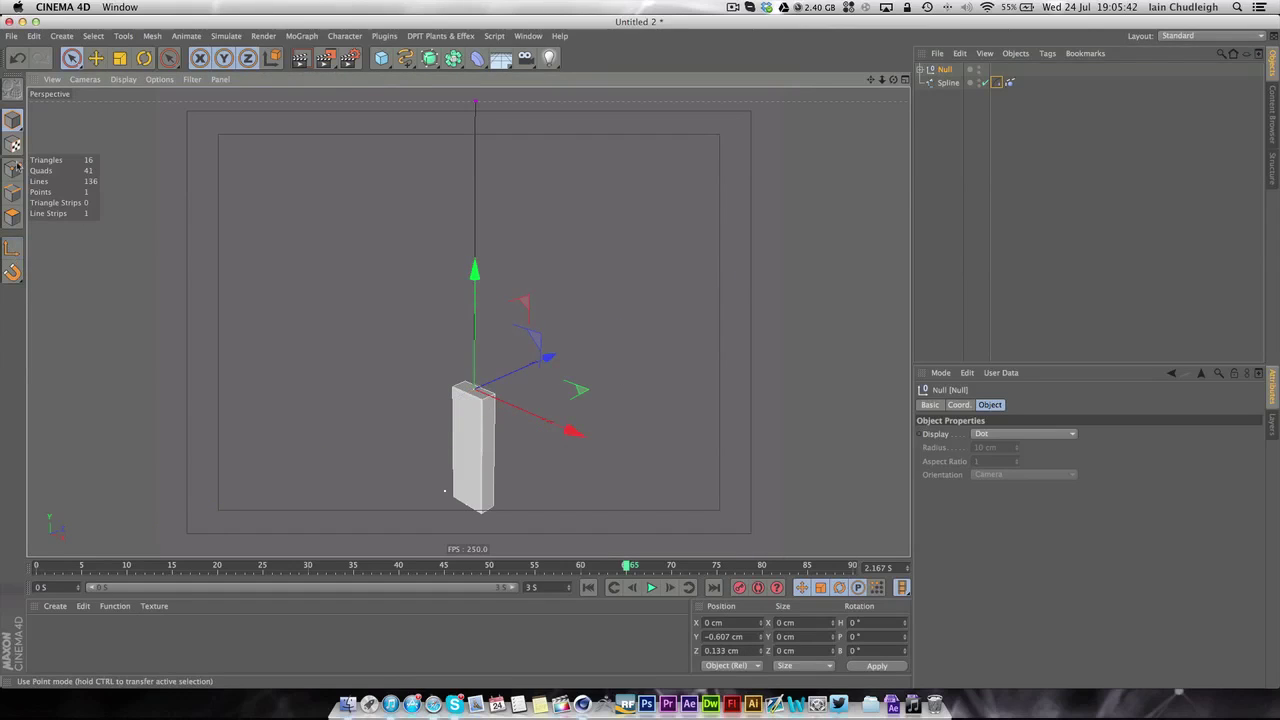
Replace the spline's Constraint tag with a new one that sets its lower end point to follow the null
left_click(941, 82)
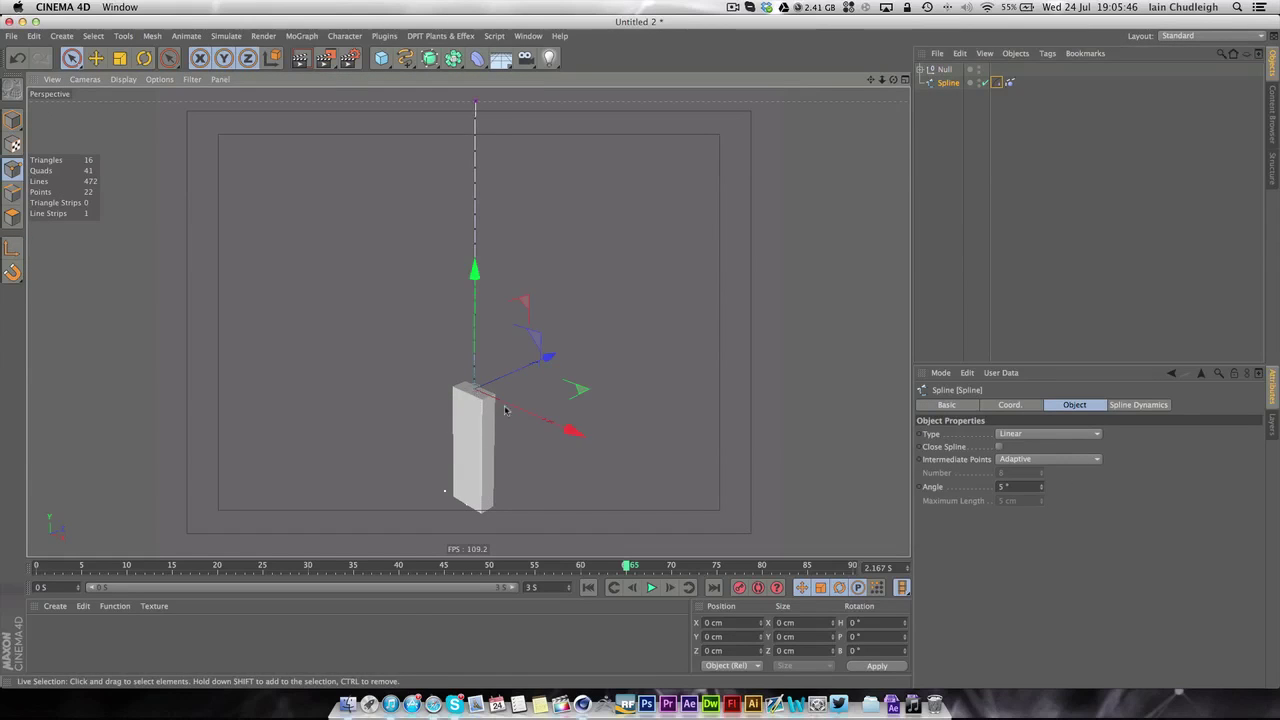
left_click(995, 92)
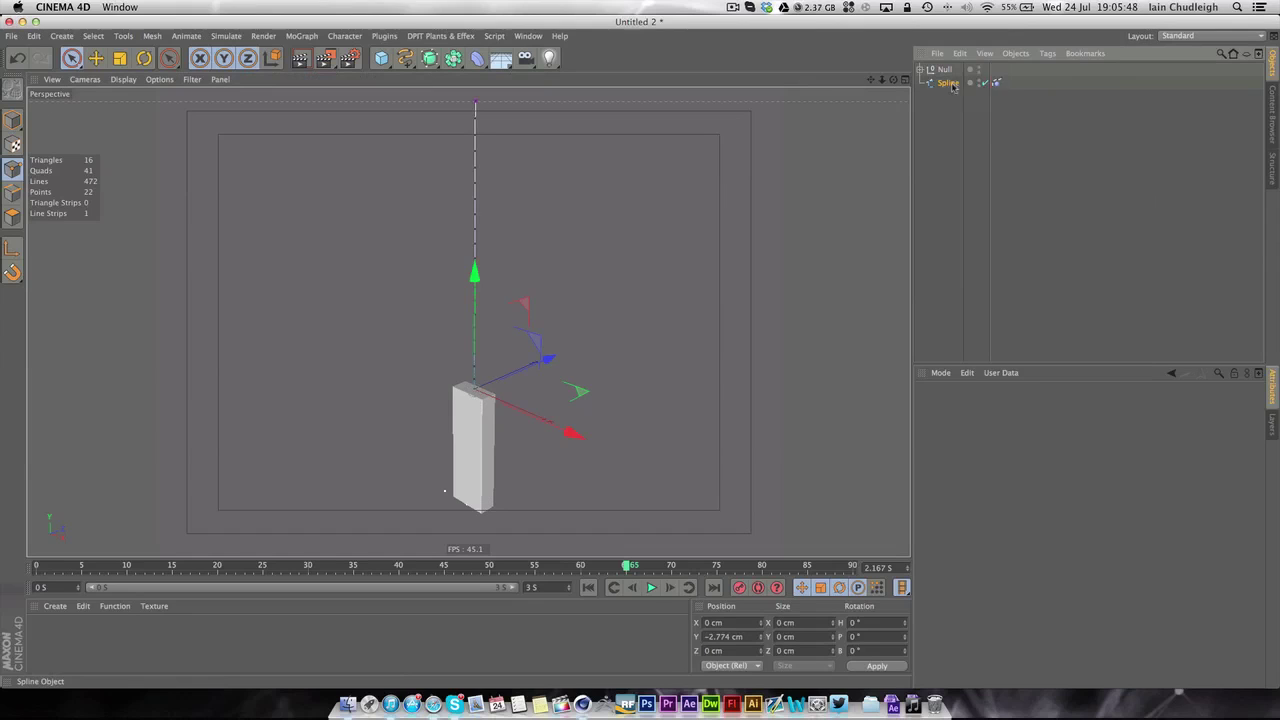
right_click(953, 86)
mouse_move(1020, 207)
left_click(1200, 163)
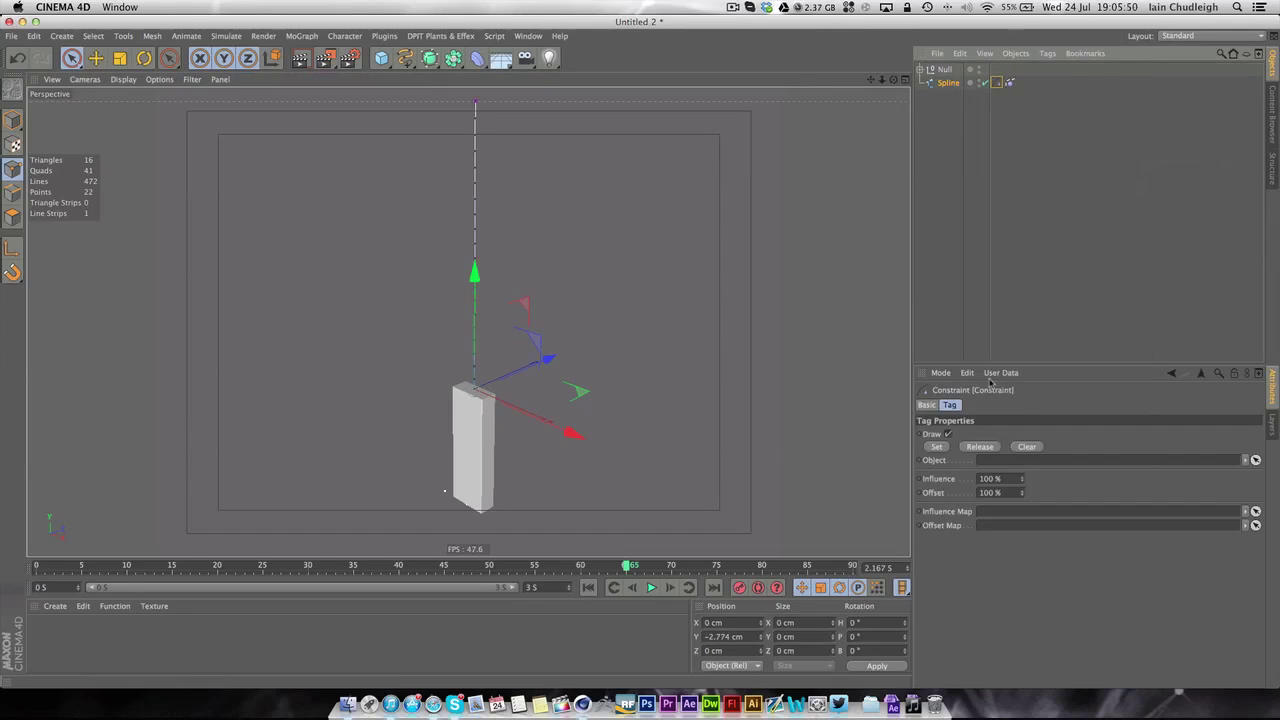
left_click_drag(1013, 474, 1006, 461)
left_click(935, 447)
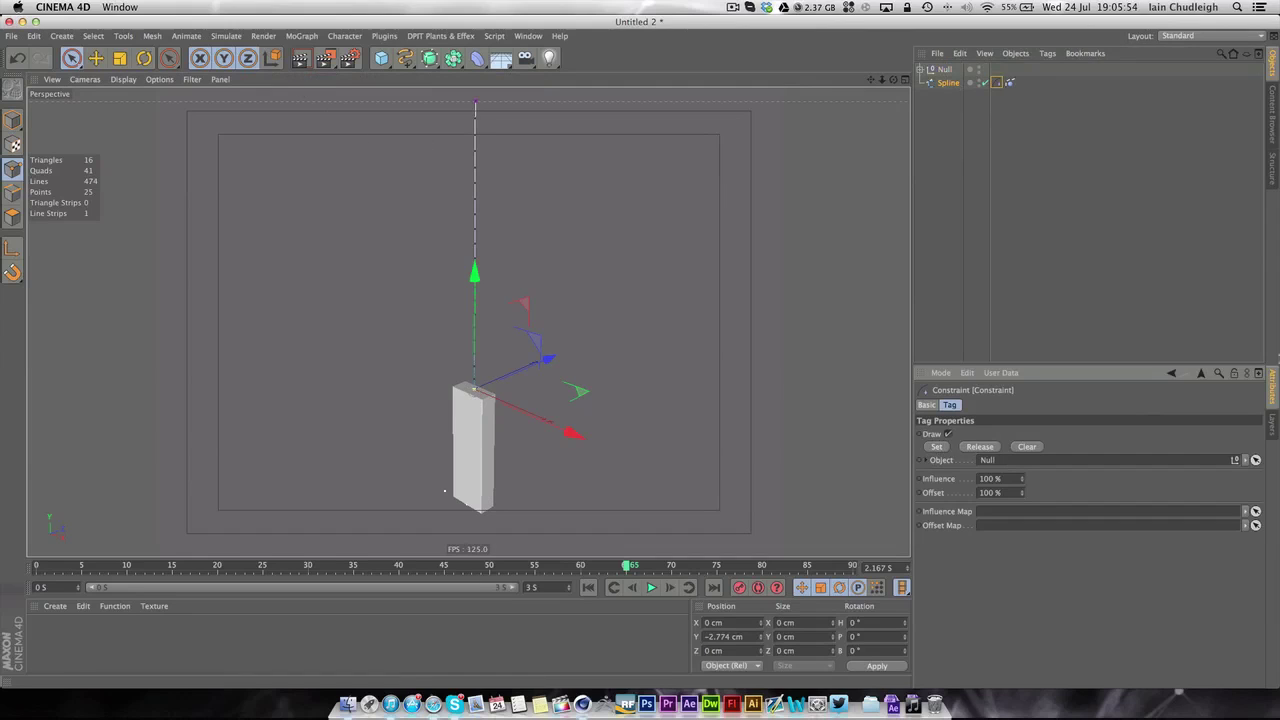
Play the animation while pulling the null along X, reset its X position to 0 cm, and return to the start
key("F8")
left_click(944, 69)
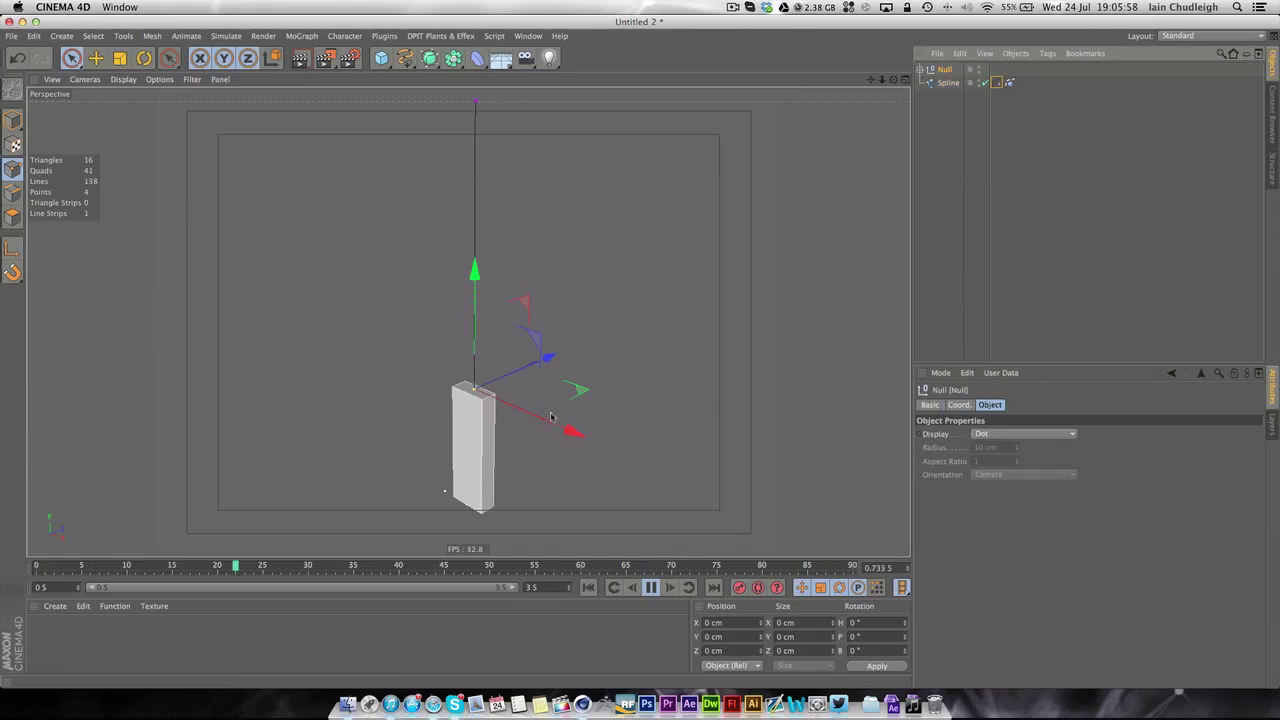
left_click_drag(550, 417, 436, 371)
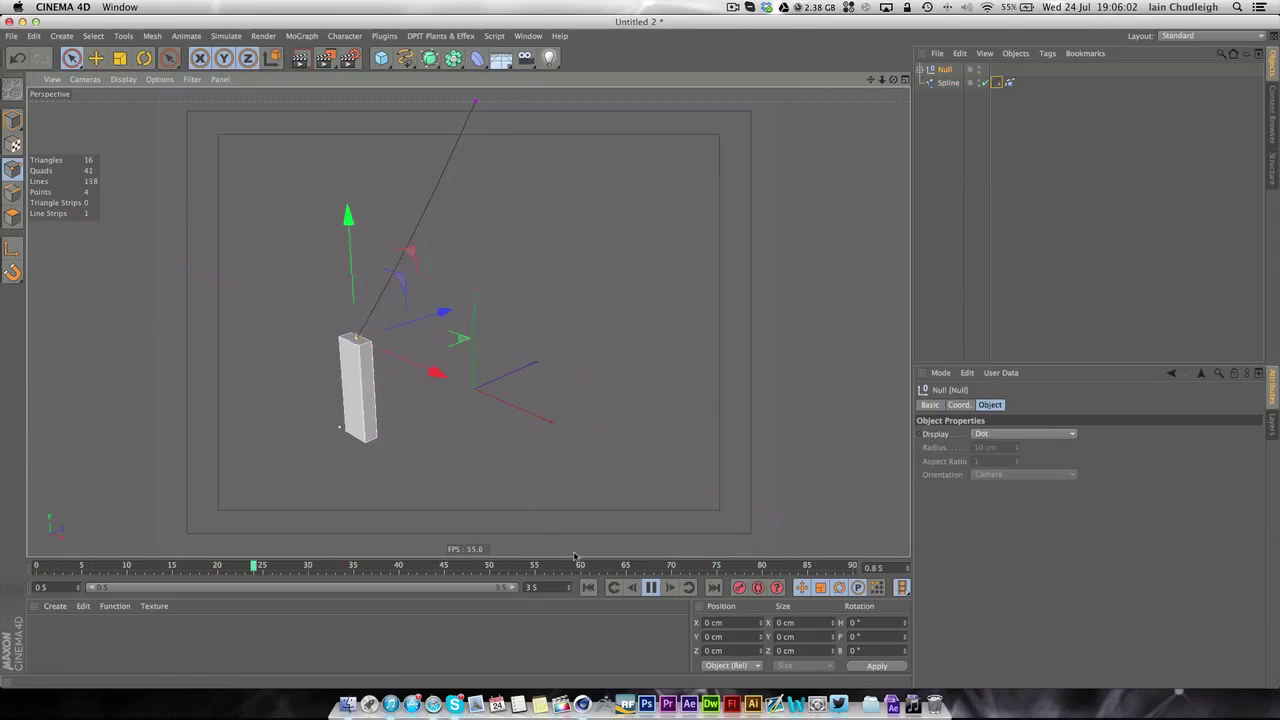
double_click(731, 622)
type("0")
key("Return")
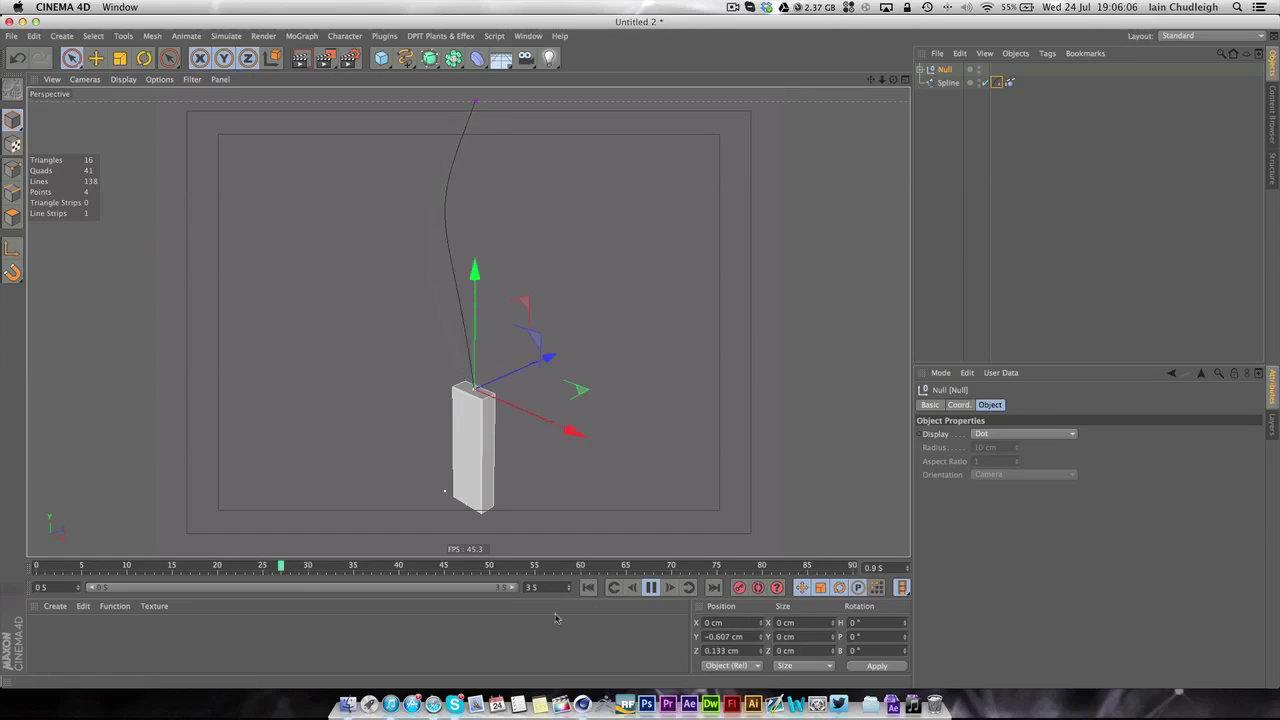
left_click(648, 590)
left_click(588, 587)
Rename the null holding the letter as Text
left_click_drag(573, 418, 466, 322, "alt")
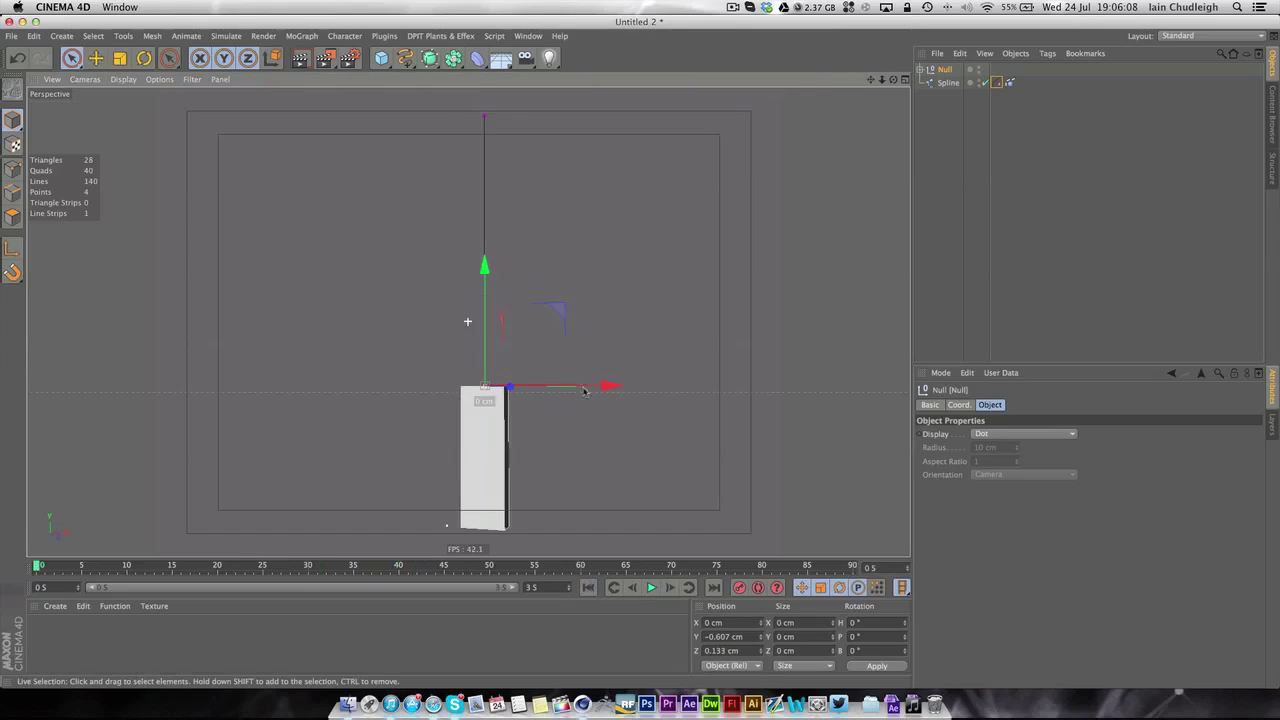
scroll(567, 398, "down", 2)
left_click_drag(566, 398, 536, 426, "alt")
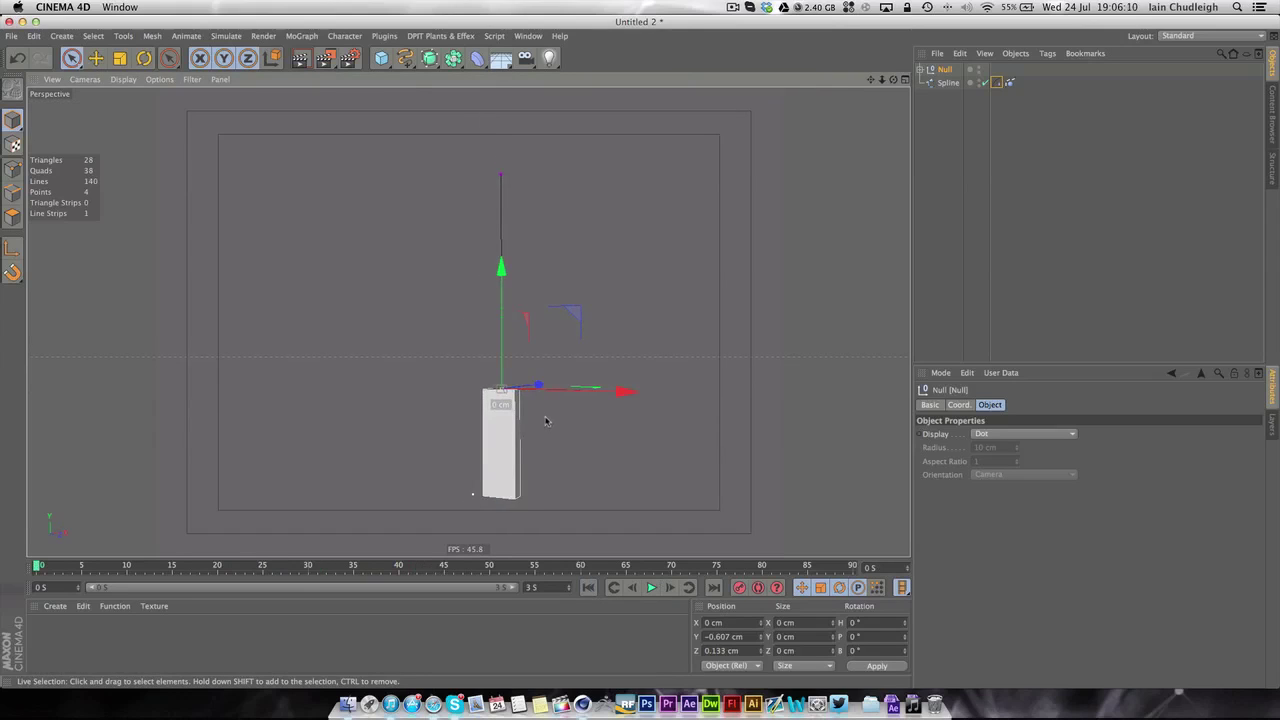
left_click(1063, 116)
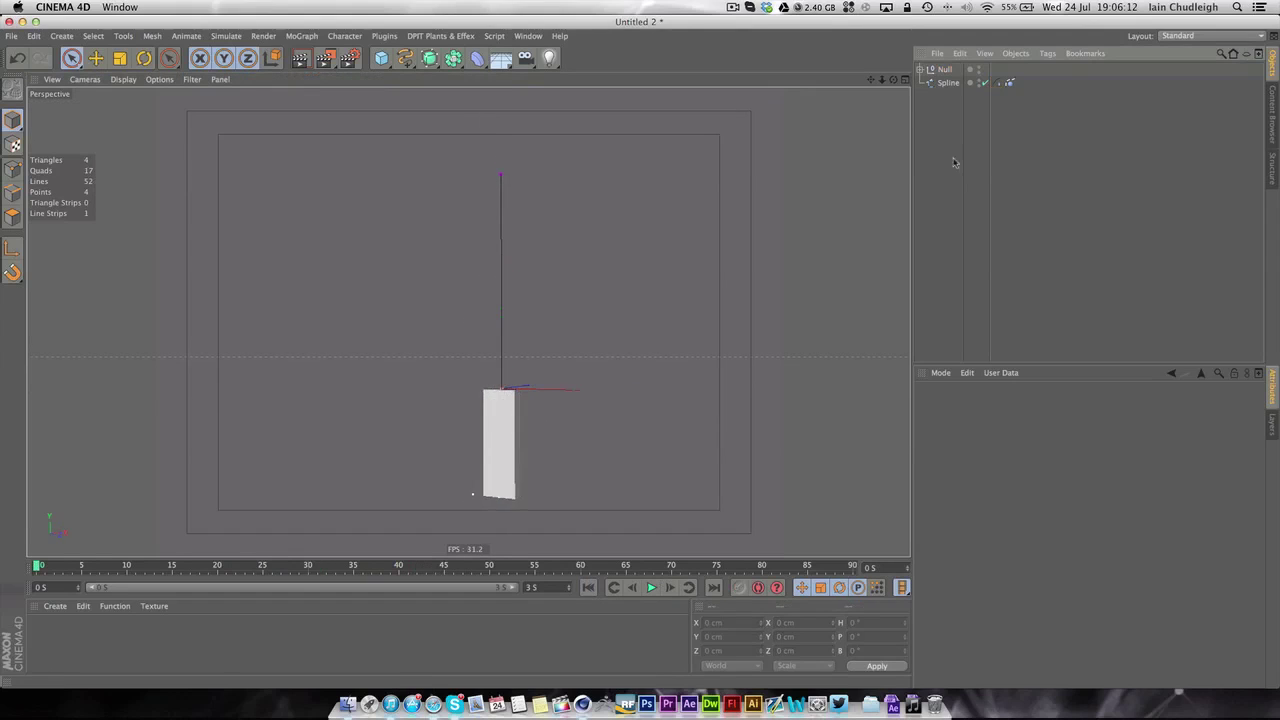
left_click(943, 70)
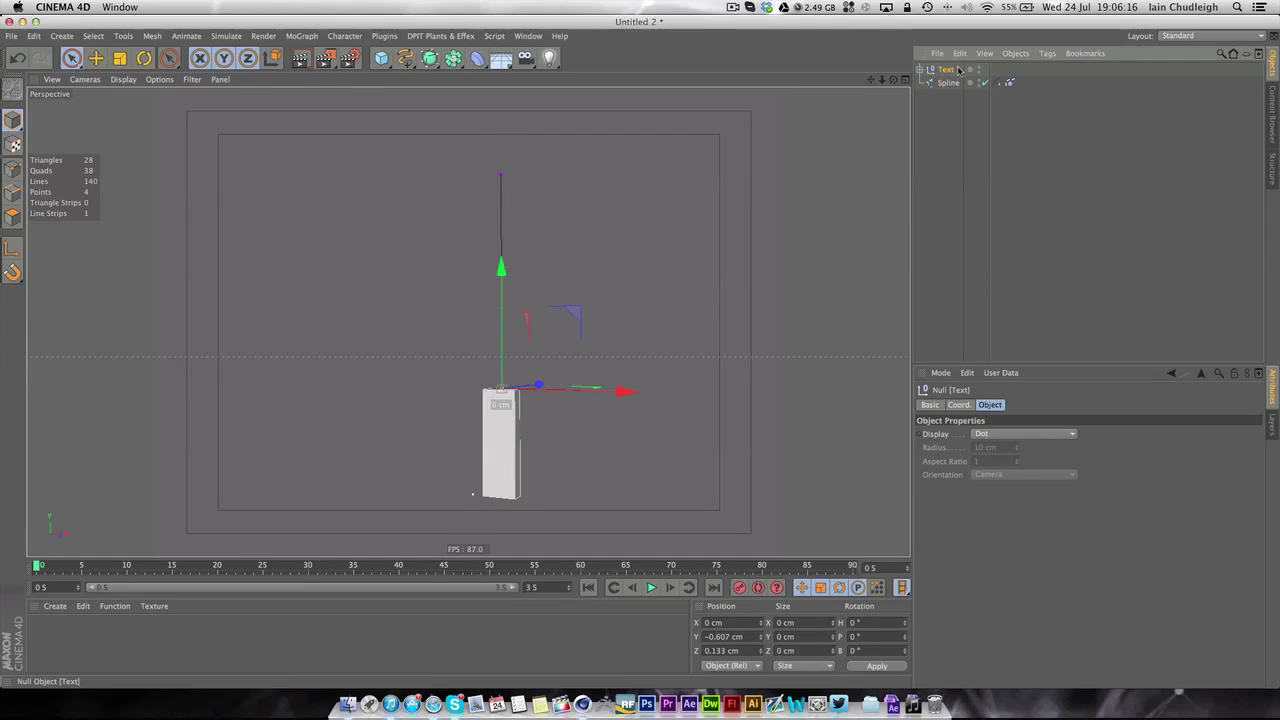
Add a Dynamics Body tag to the Text null and set its Inherit Tag option to Compound Collision Shape
right_click(955, 70)
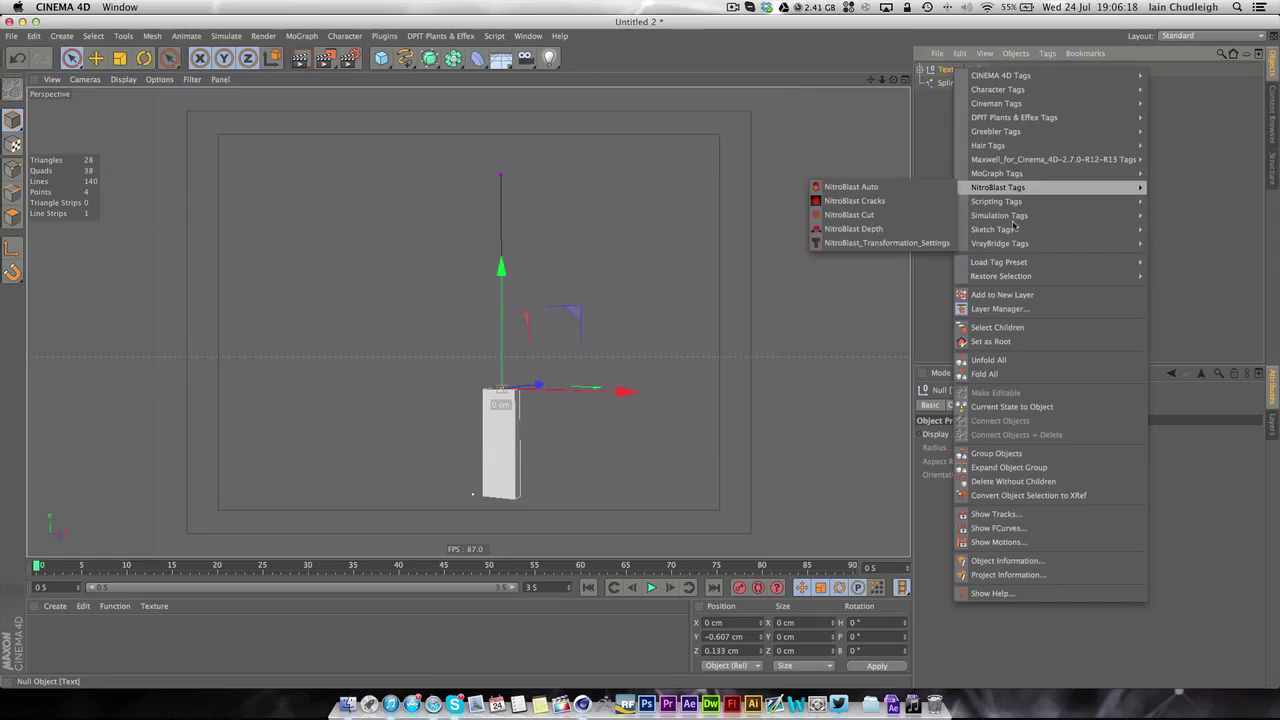
mouse_move(1017, 216)
left_click(1188, 216)
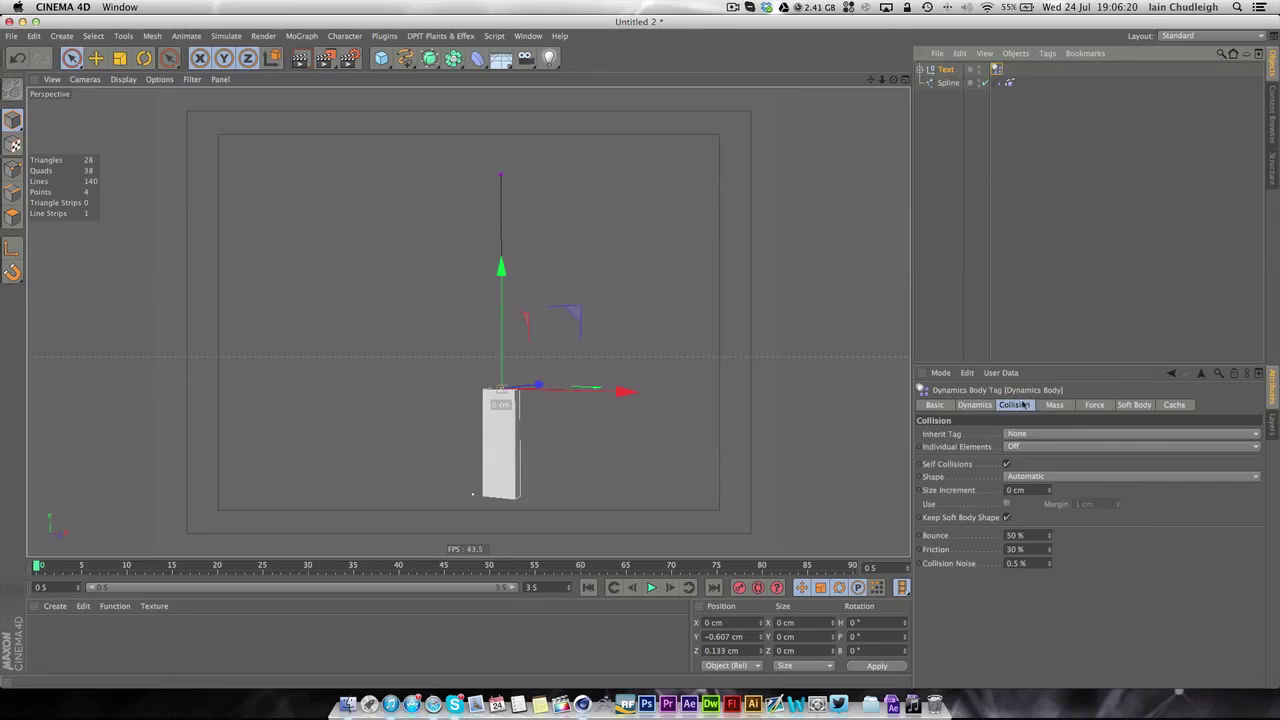
left_click(1039, 434)
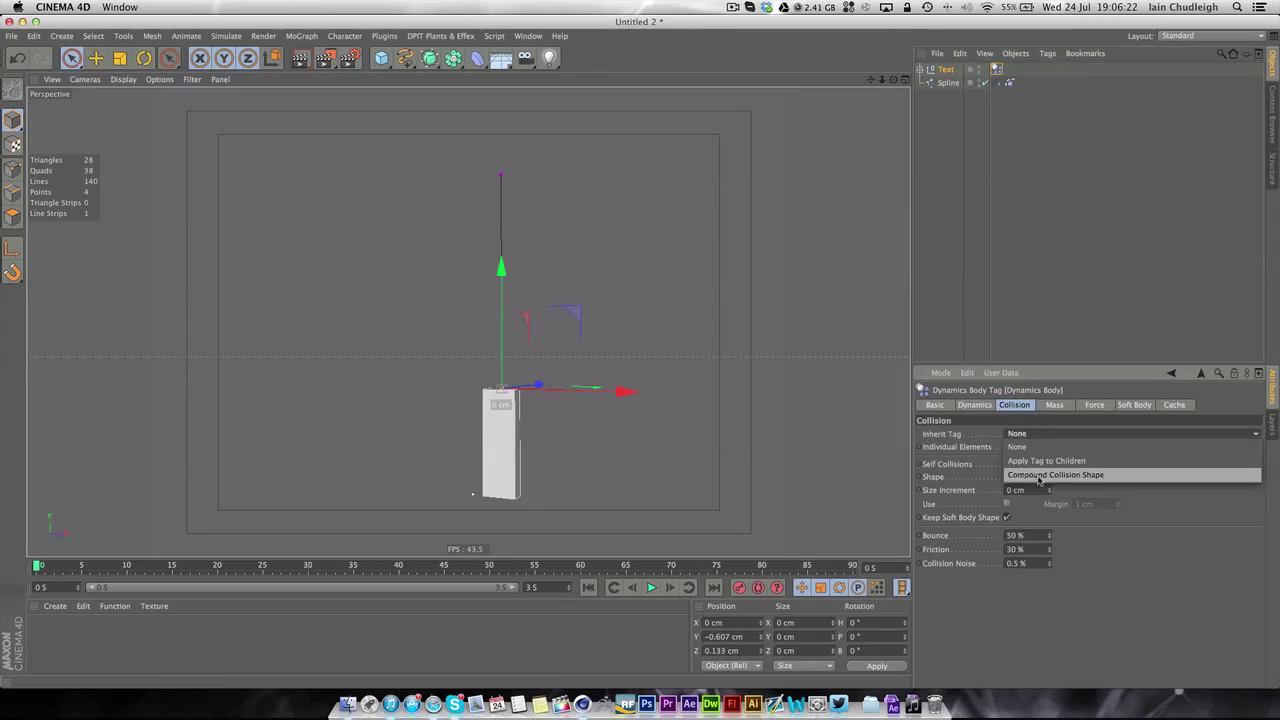
left_click(1045, 478)
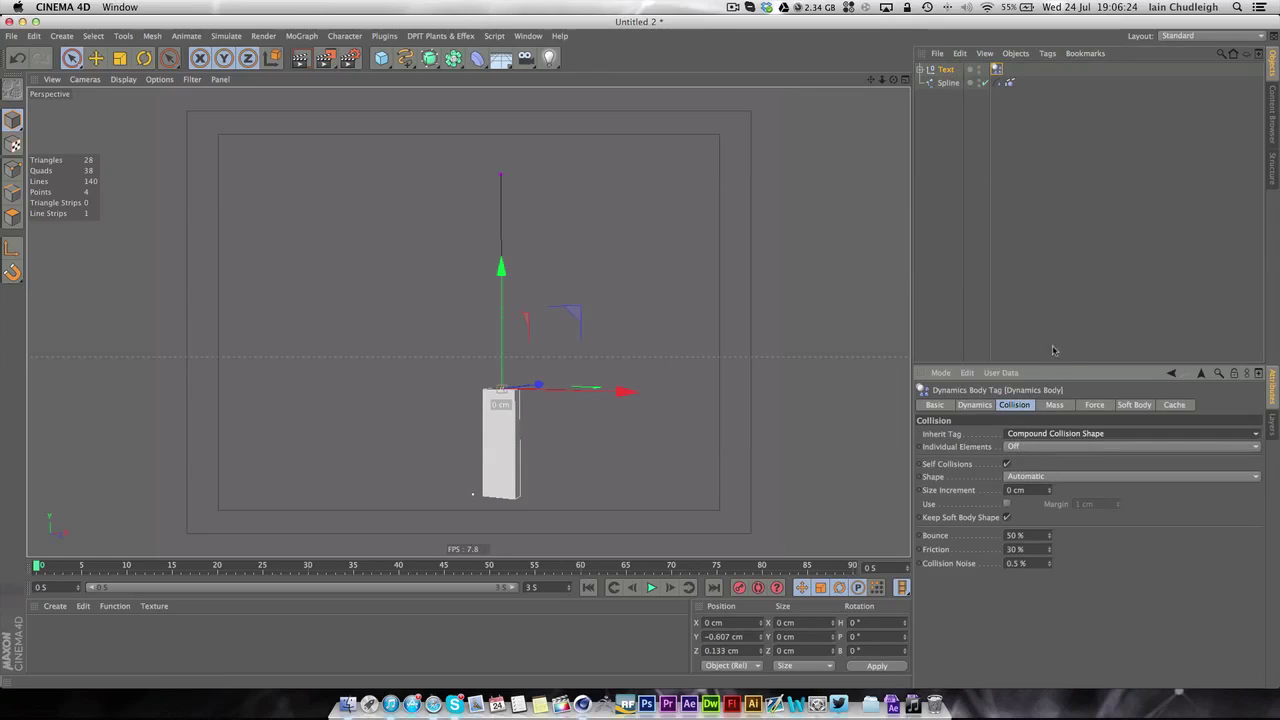
Play the simulation to check how the Text null behaves as a dynamics body, and return to the start
left_click(985, 179)
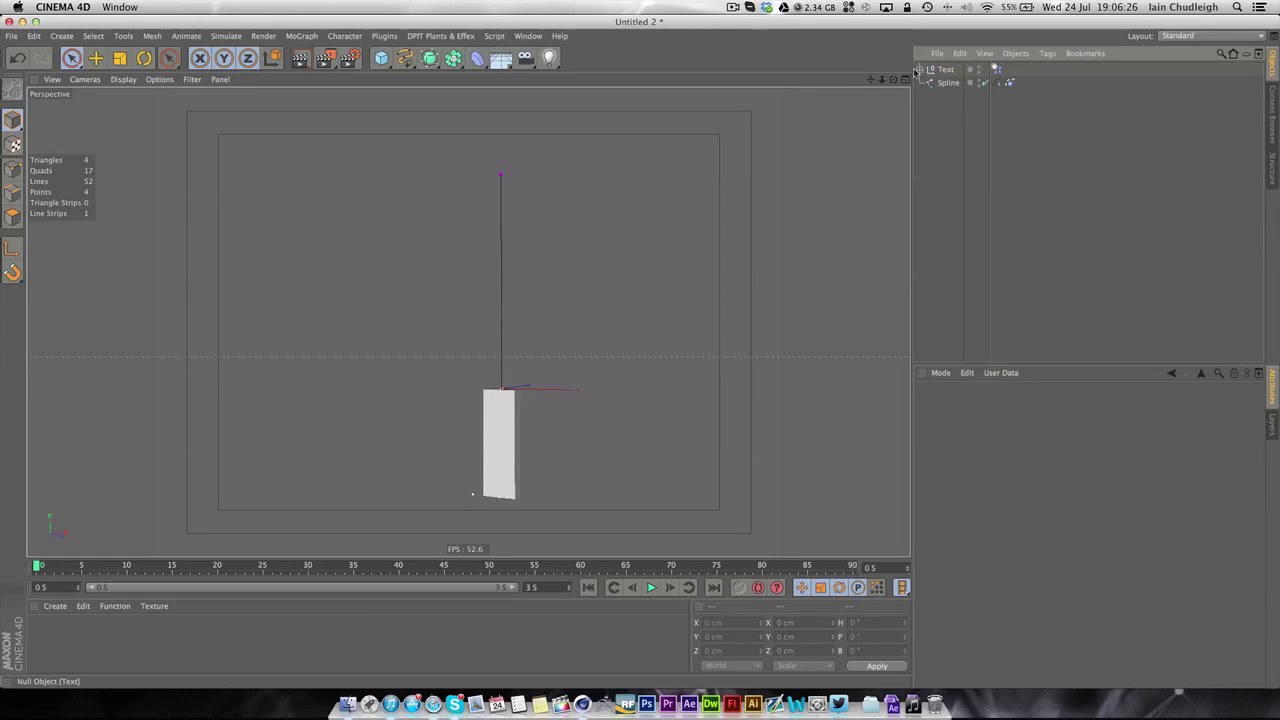
left_click(919, 69)
left_click(920, 70)
left_click(938, 70)
left_click(651, 588)
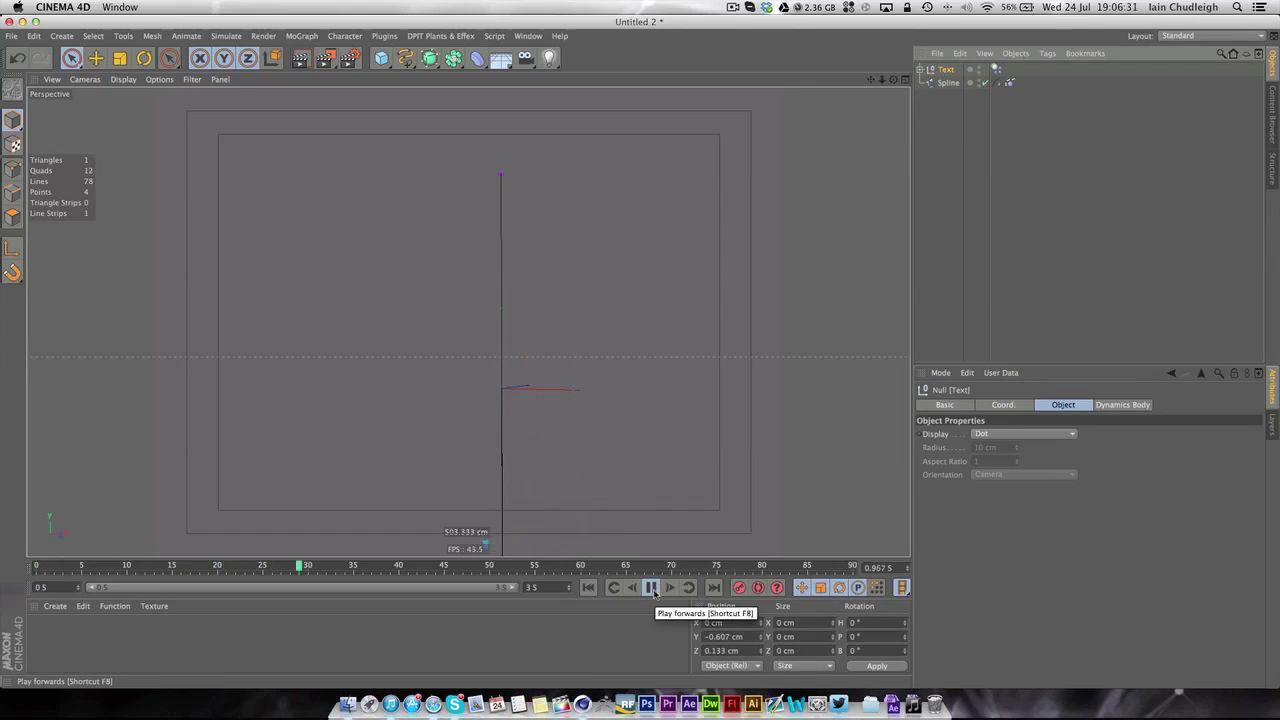
left_click(651, 588)
left_click(588, 588)
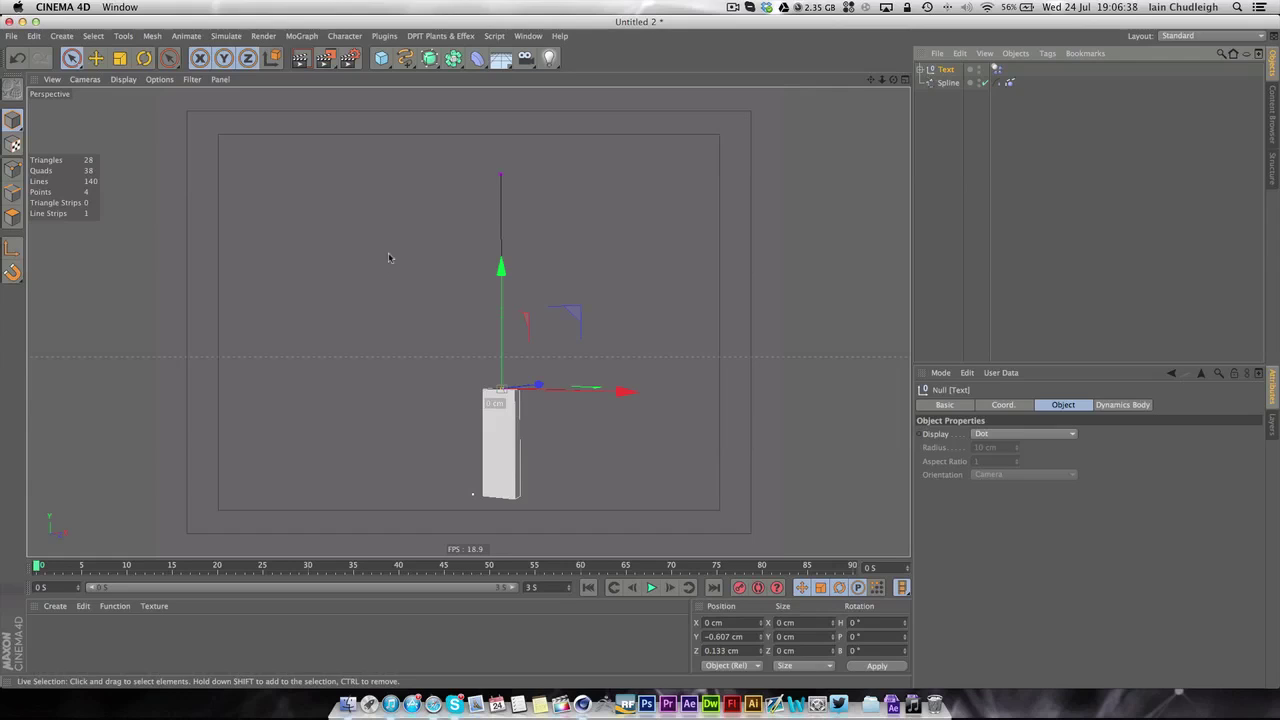
Add a Spring dynamics object to the scene
left_click(226, 36)
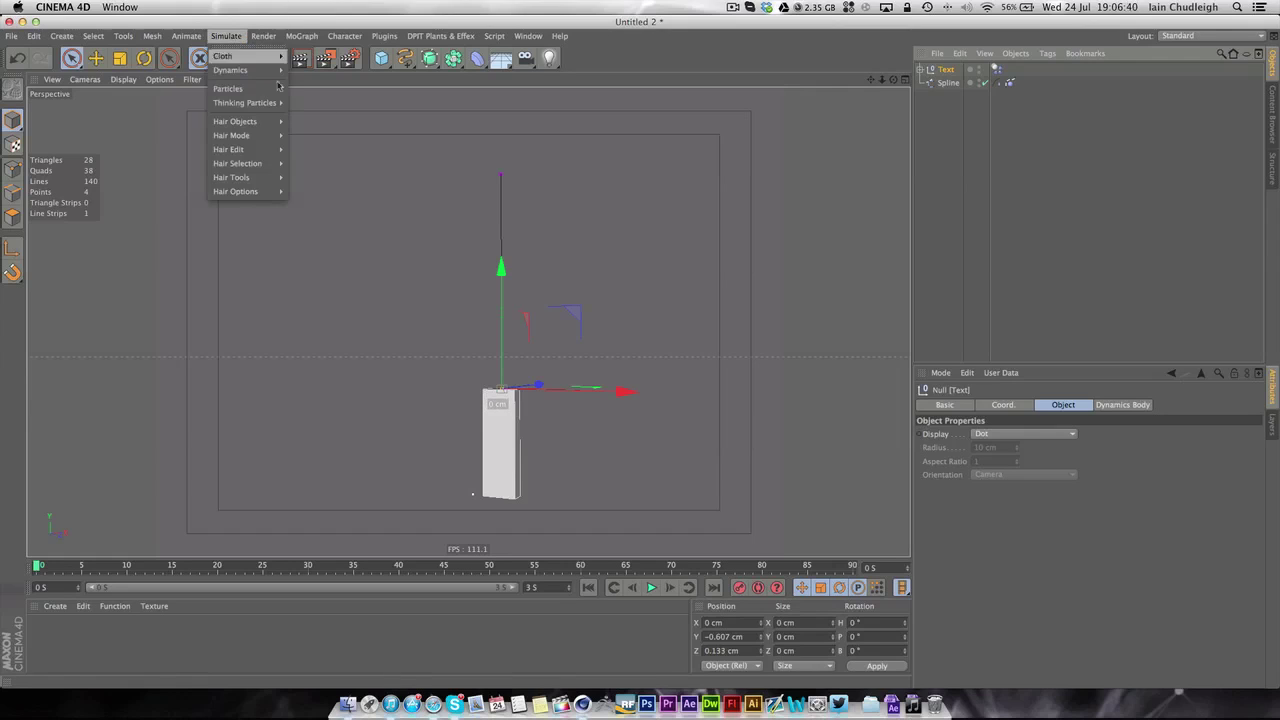
mouse_move(264, 72)
left_click(309, 89)
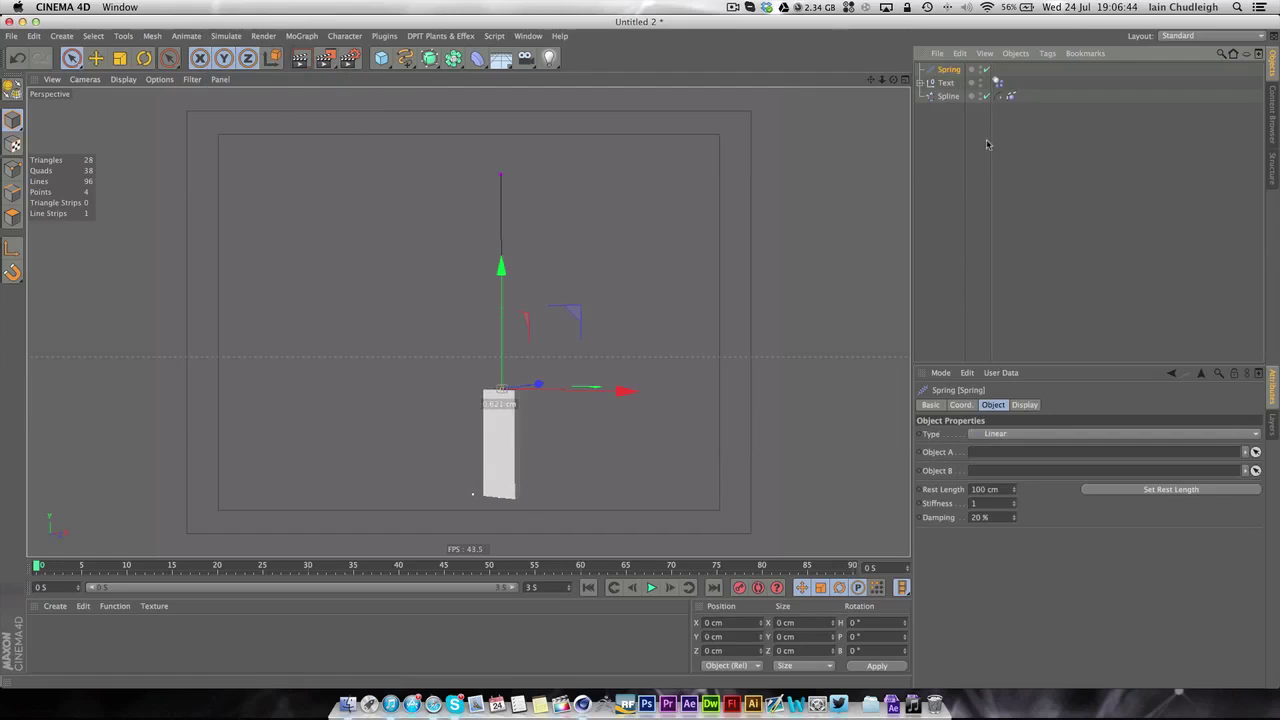
left_click(947, 96)
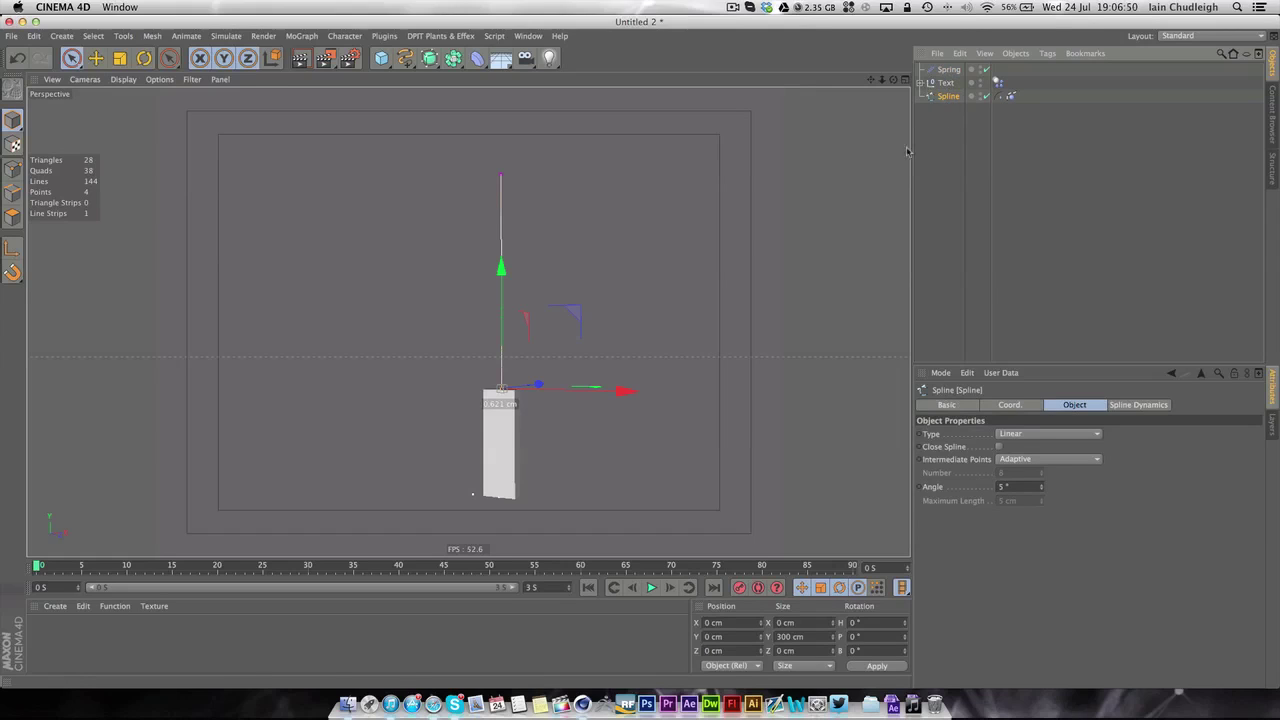
left_click(955, 132)
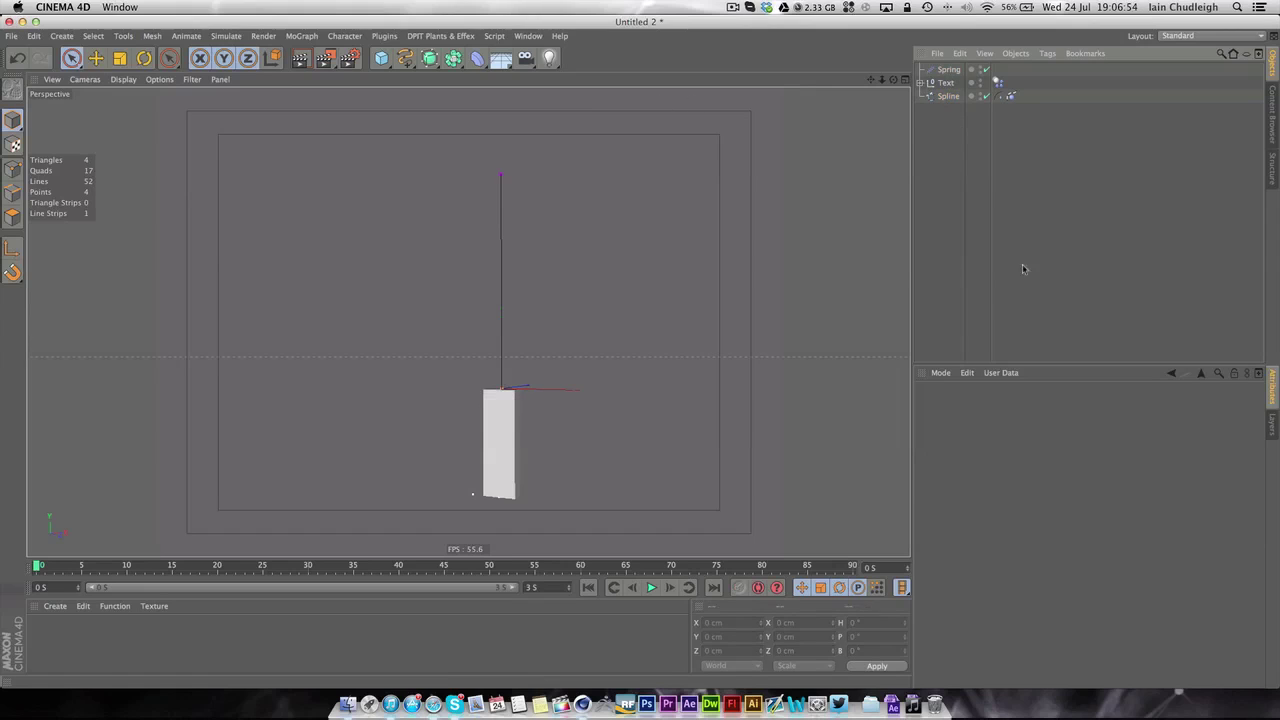
Create a circle spline with a radius of 1 cm as the string's profile
left_click(948, 95)
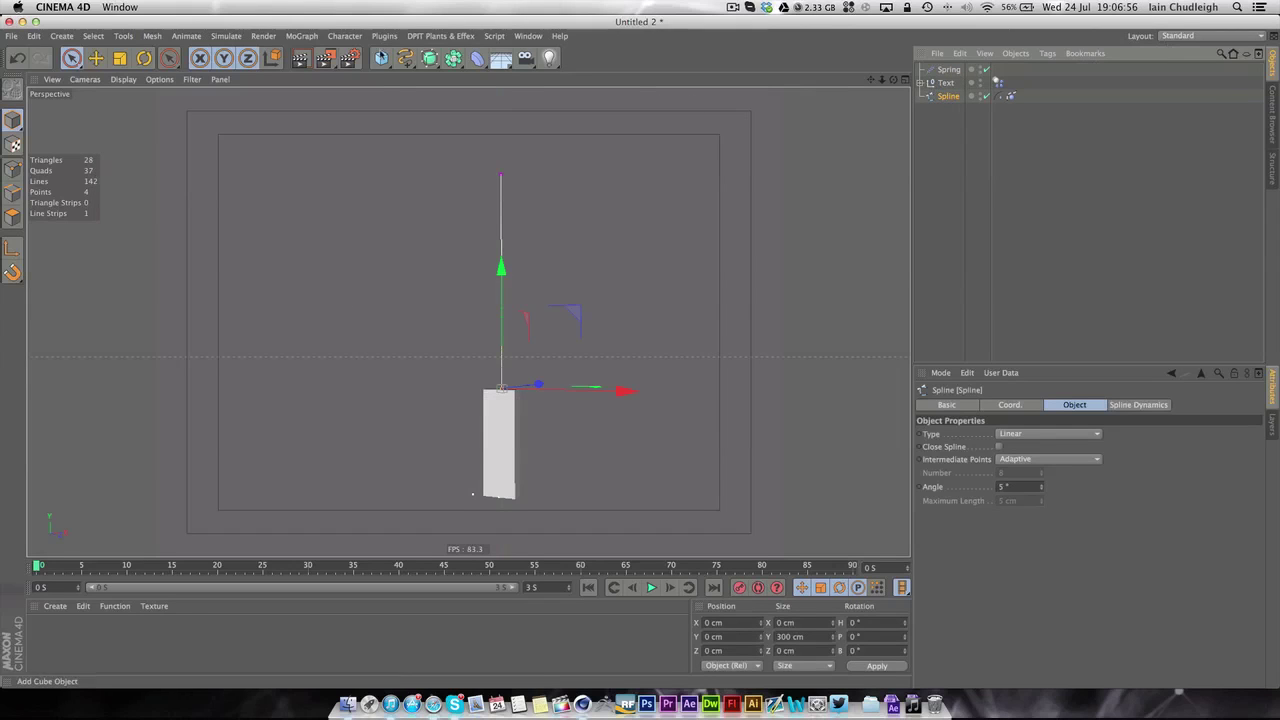
left_click_drag(405, 58, 523, 123)
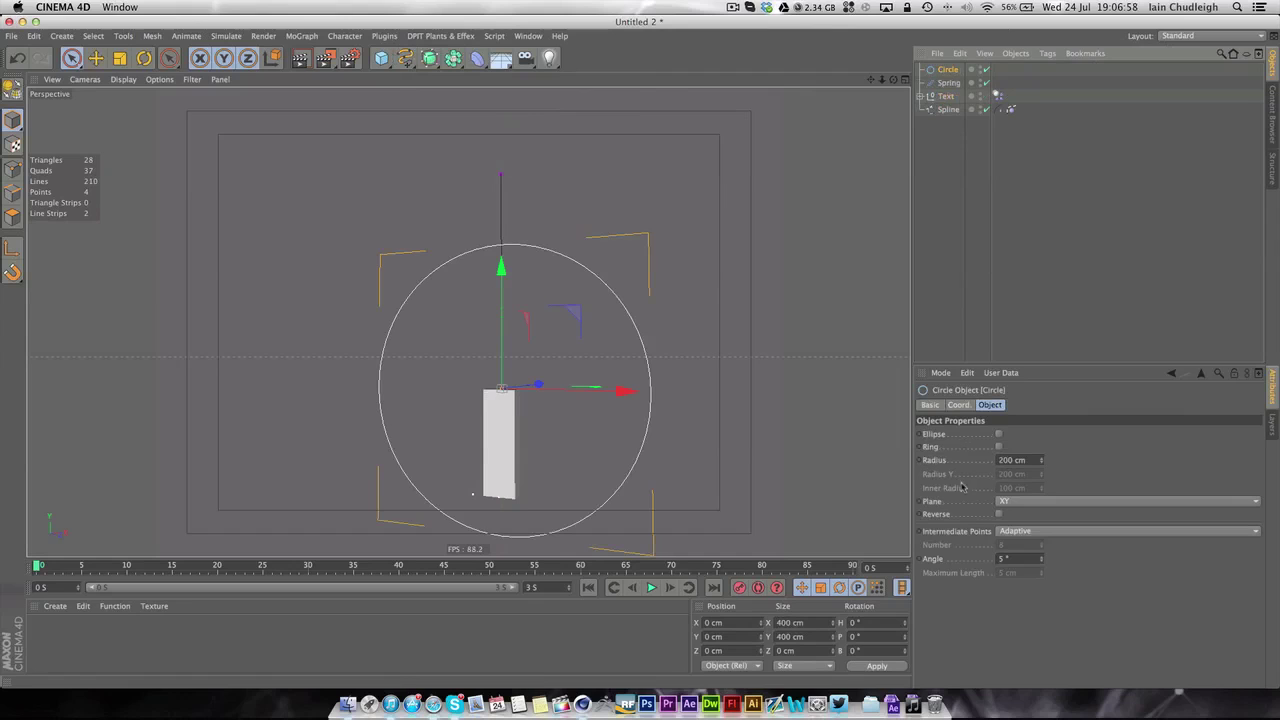
double_click(1013, 461)
type("1")
key("Return")
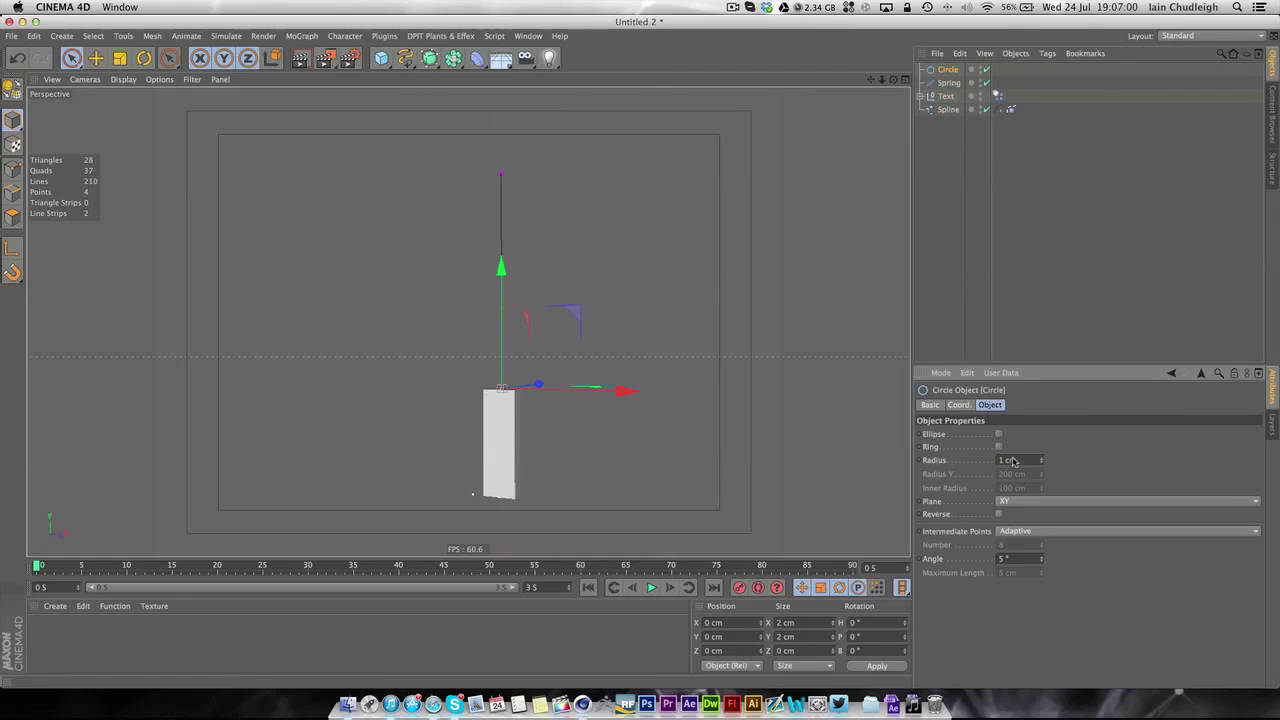
Create a Sweep NURBS containing the circle and the string spline to give the string thickness
left_click_drag(430, 58, 470, 122, "alt")
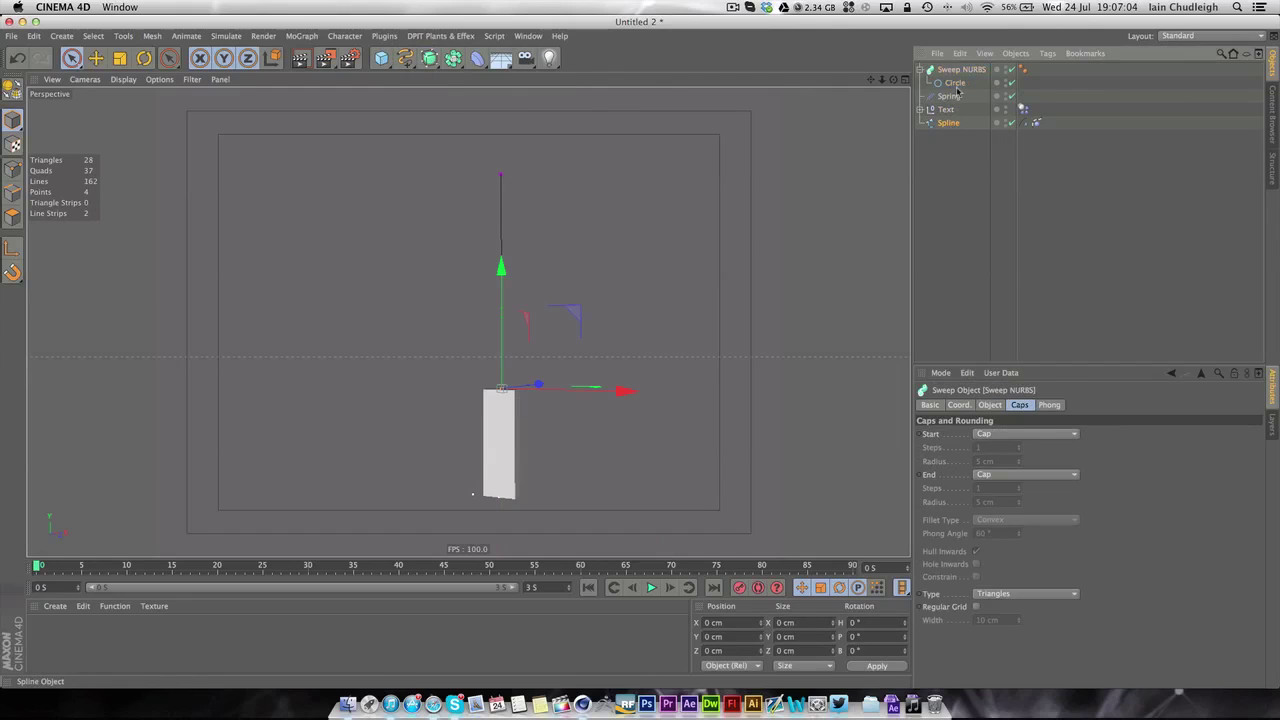
left_click_drag(957, 90, 957, 90)
left_click(966, 301)
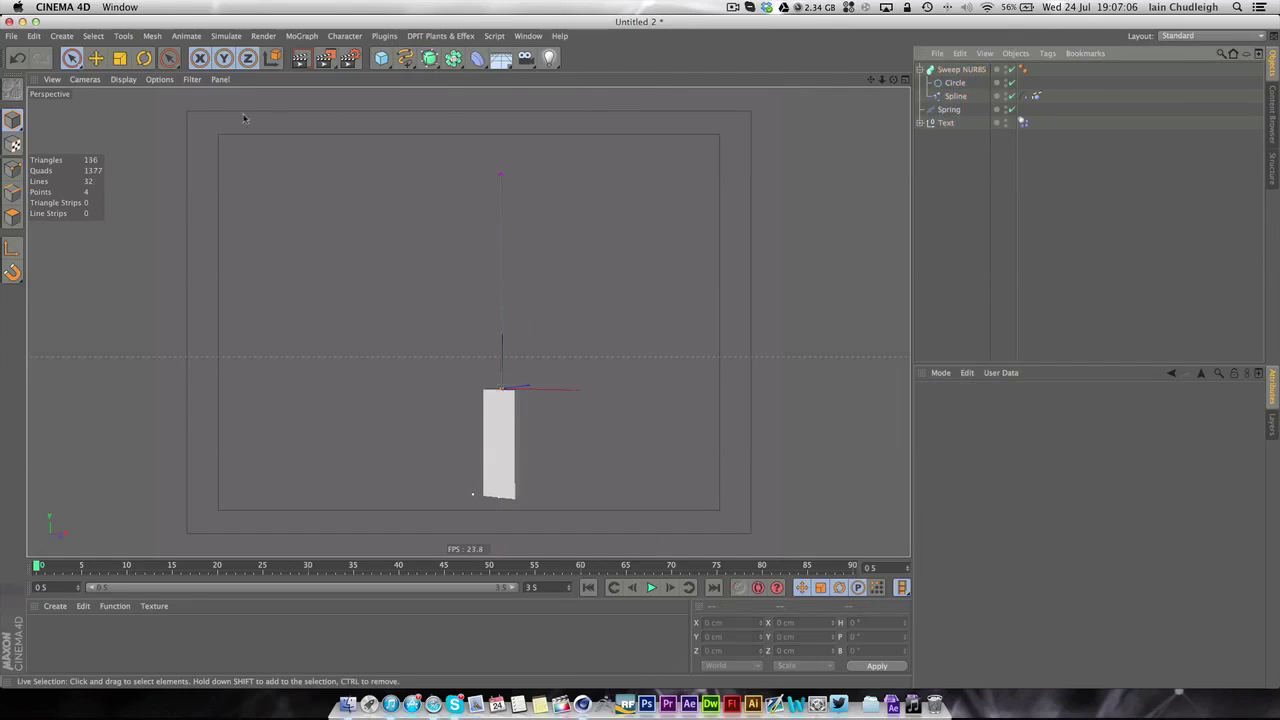
Change the perspective view's display mode to shading with lines
left_click(123, 79)
left_click(184, 159)
left_click_drag(184, 159, 366, 345, "alt")
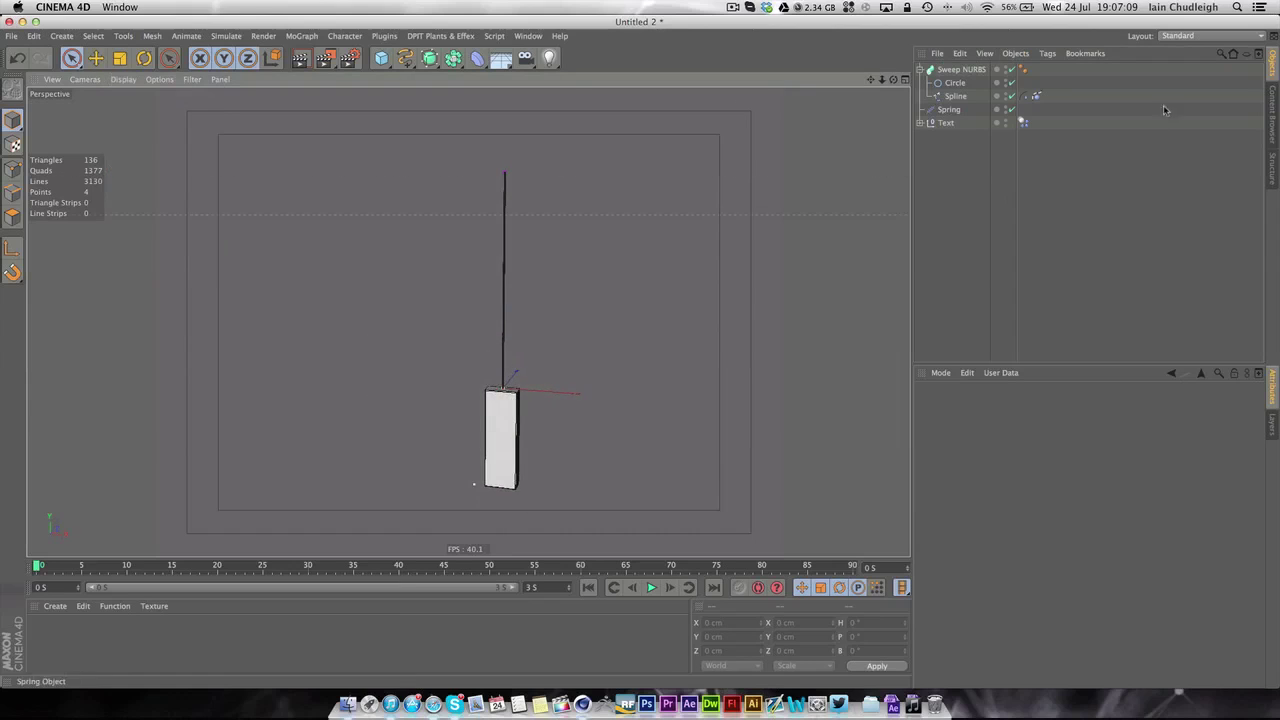
Move the Sweep NURBS below Text in the object list, and assign Sweep NURBS as the Spring's Object A and Text as Object B
left_click(919, 69)
left_click_drag(950, 69, 951, 153)
left_click(951, 70)
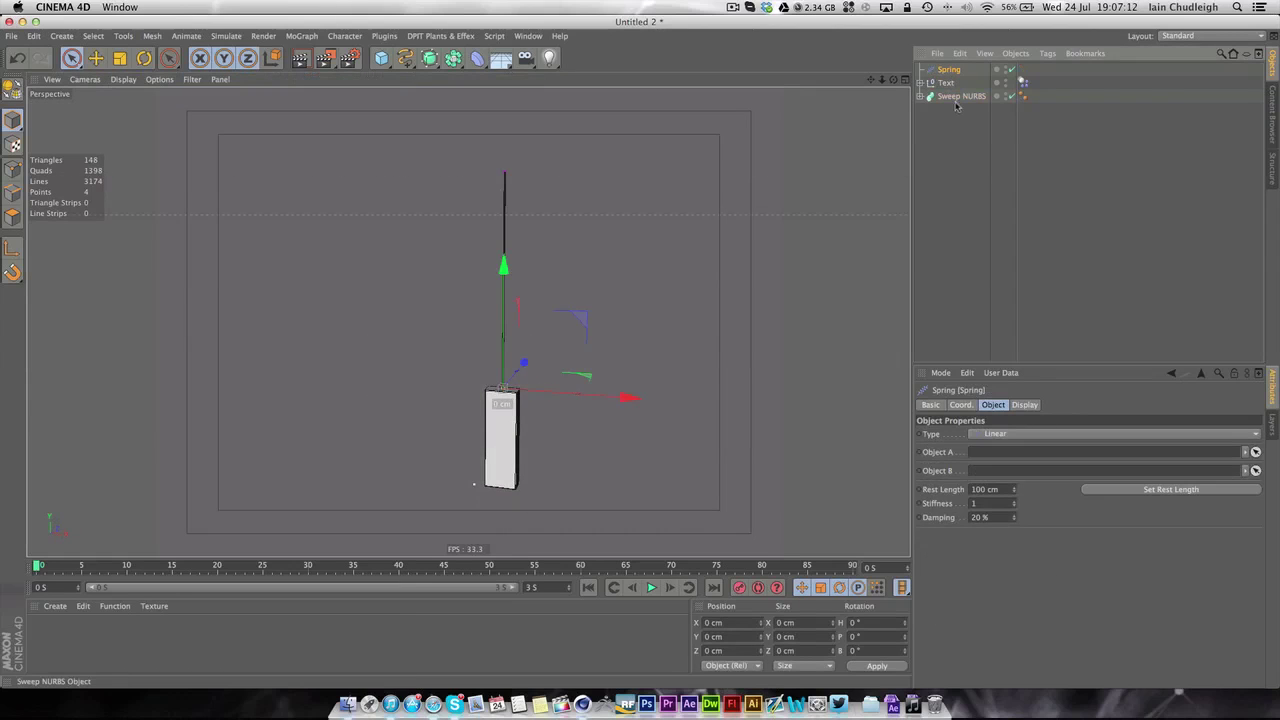
left_click_drag(1005, 444, 996, 459)
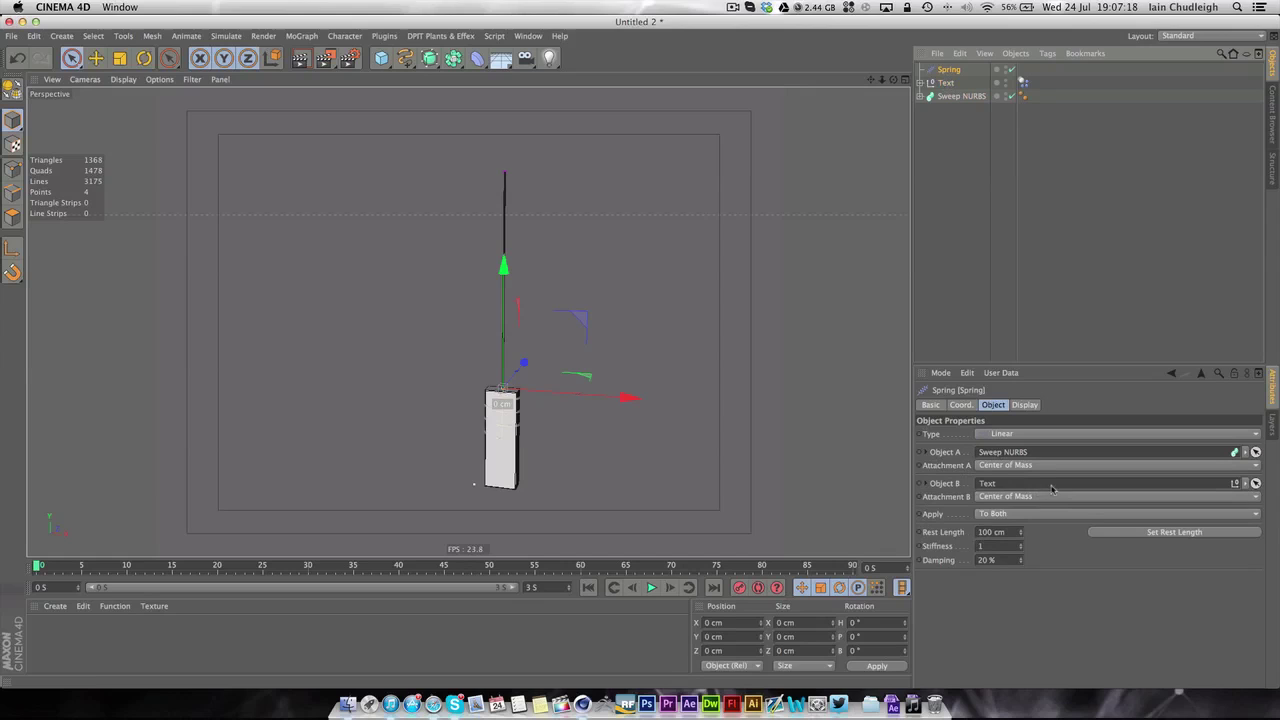
Set the Spring's Attachment A to Offset with a Y value of 300 cm and test the simulation, rewinding to the start
left_click(993, 467)
left_click(1015, 497)
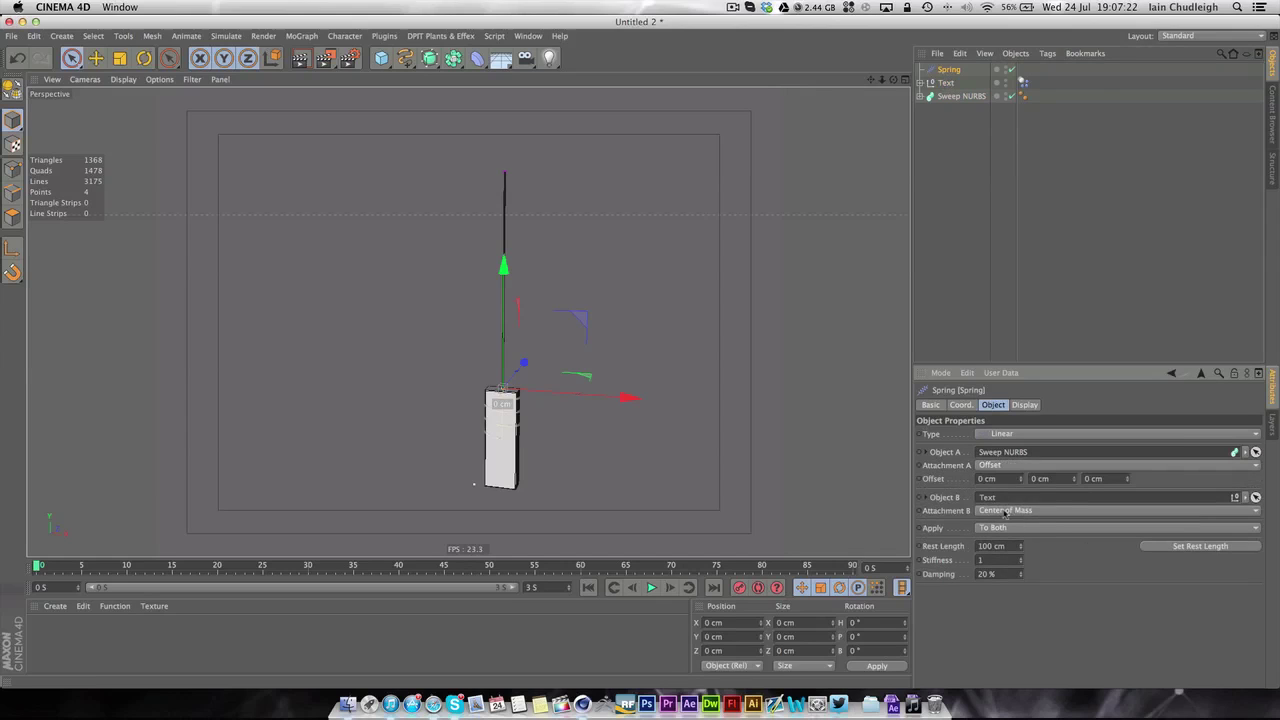
left_click_drag(1073, 478, 1073, 180)
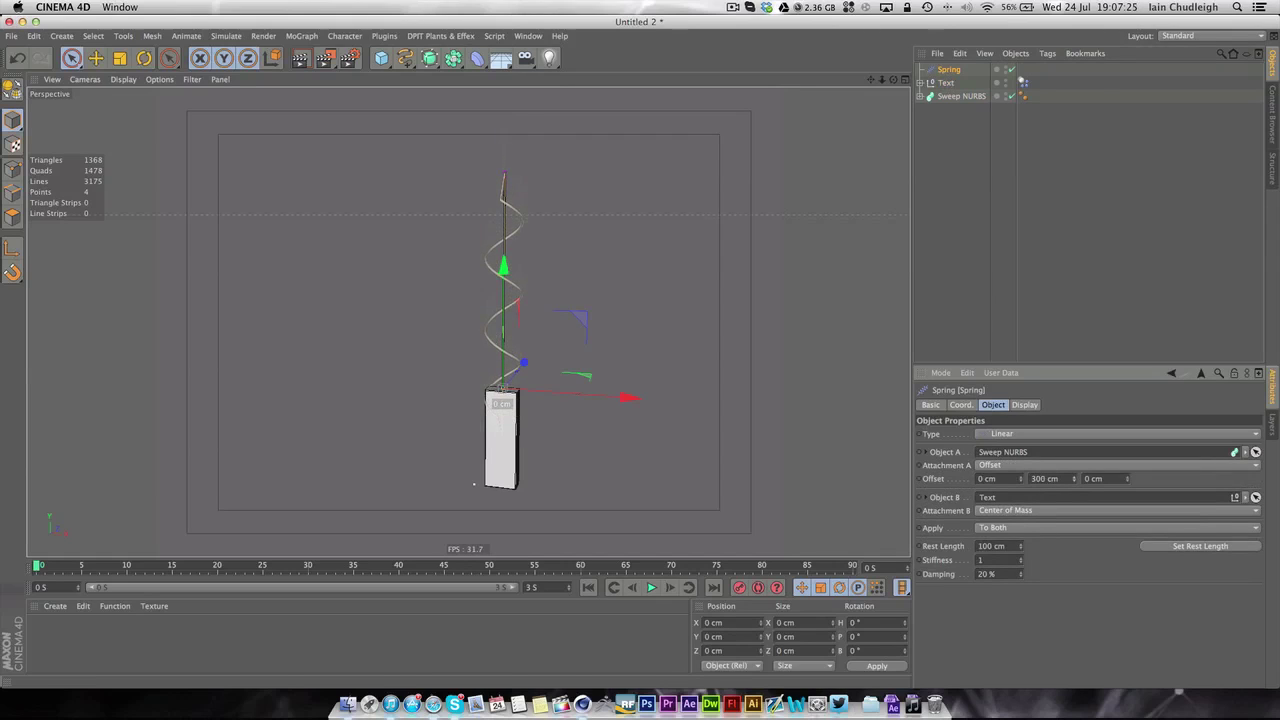
left_click(650, 588)
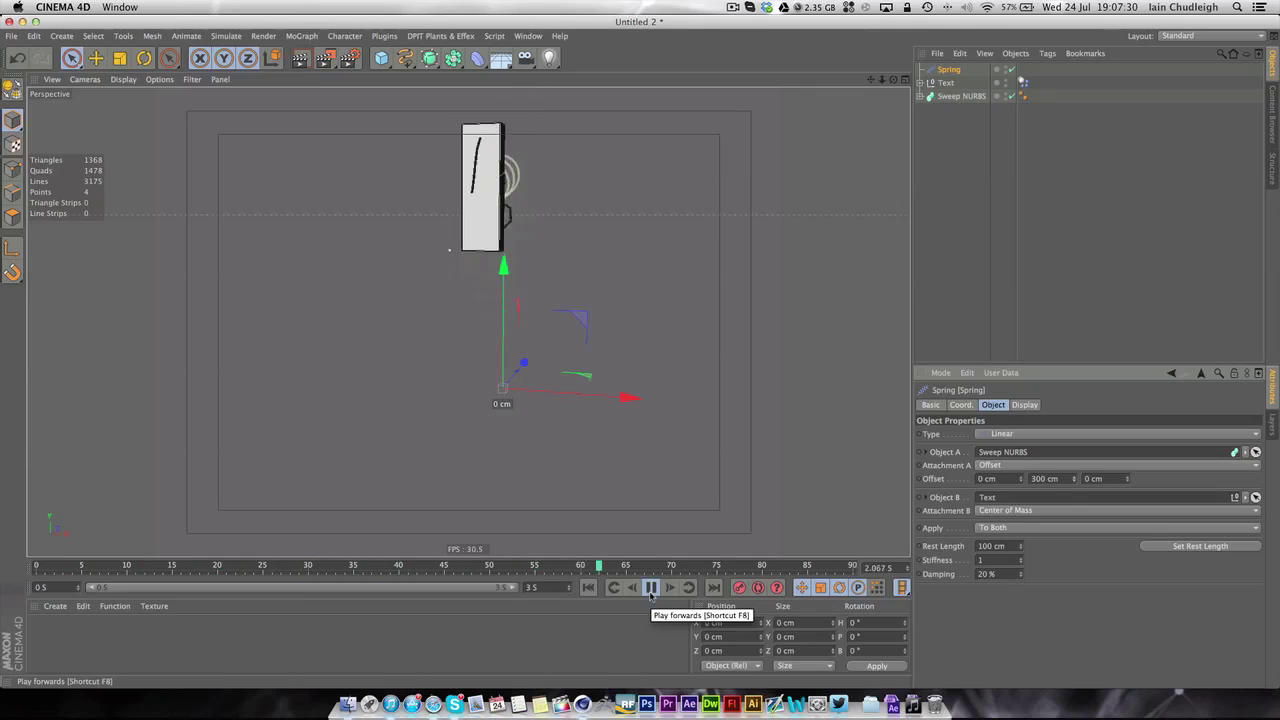
left_click(650, 588)
left_click(588, 588)
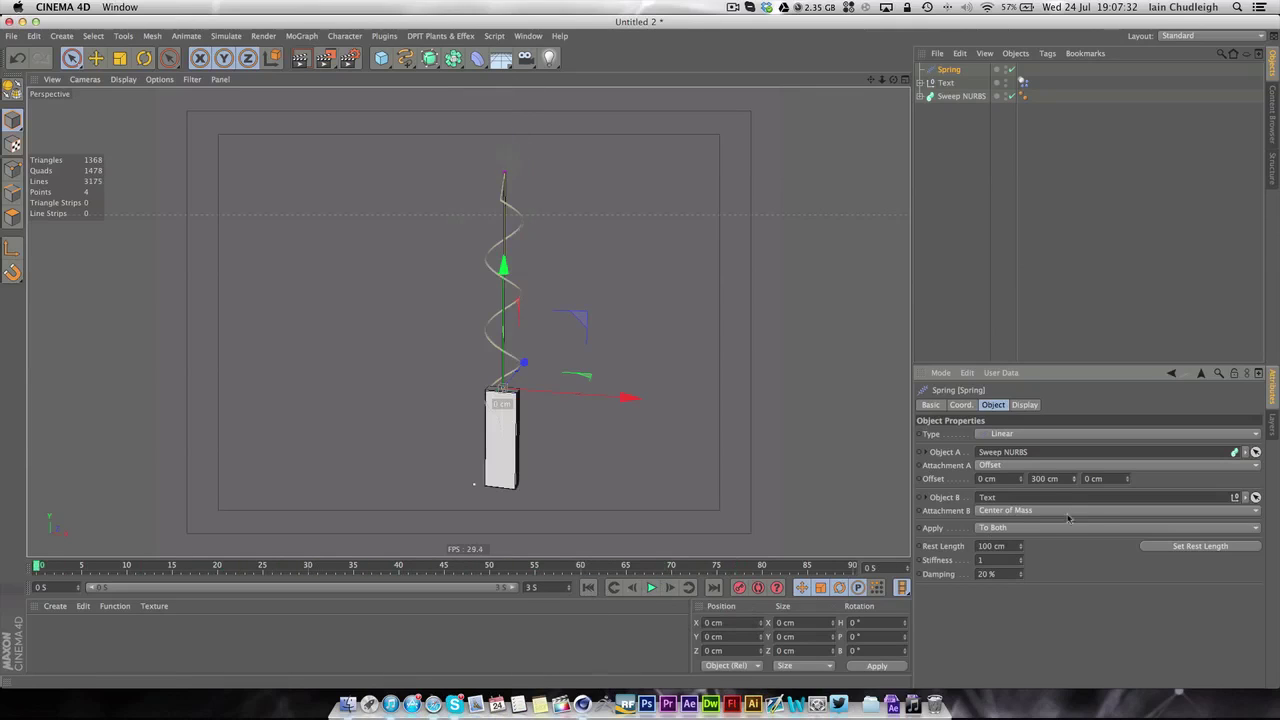
Reset Attachment A's Y offset to 0 cm and test the simulation with Attachment B set to an Offset of about 335 cm in Y
type("0")
key("Return")
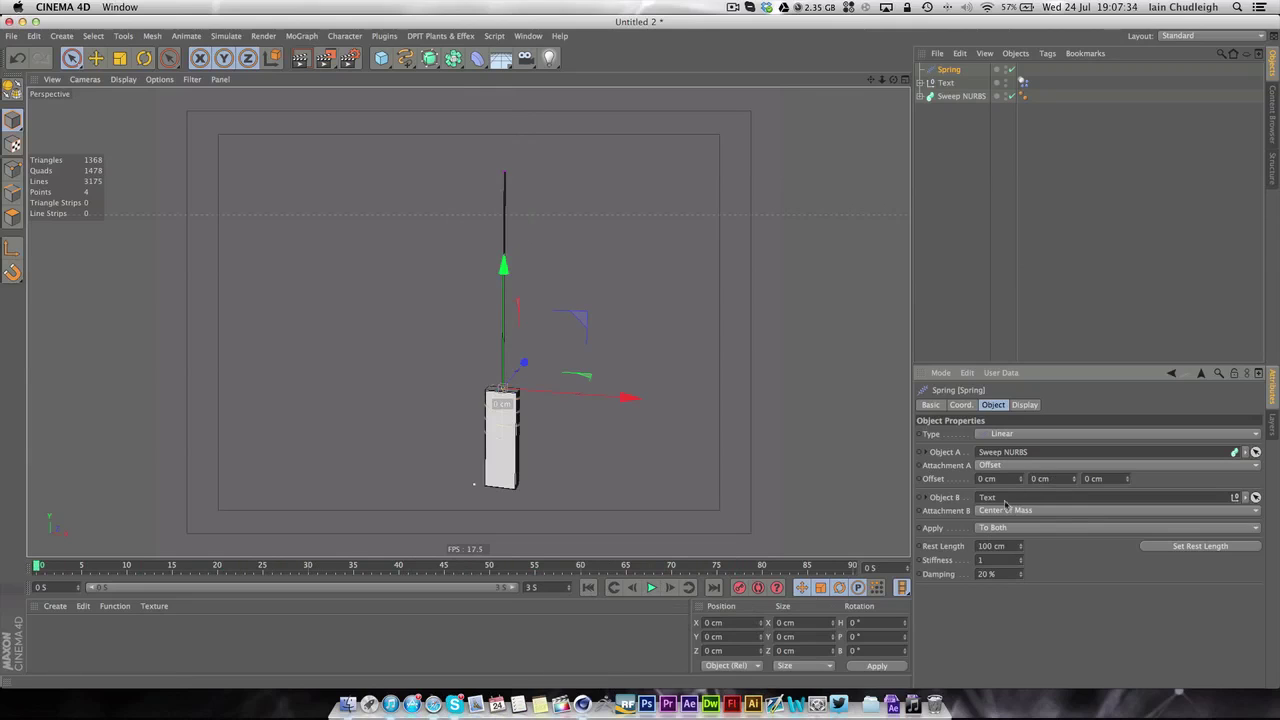
left_click(1006, 511)
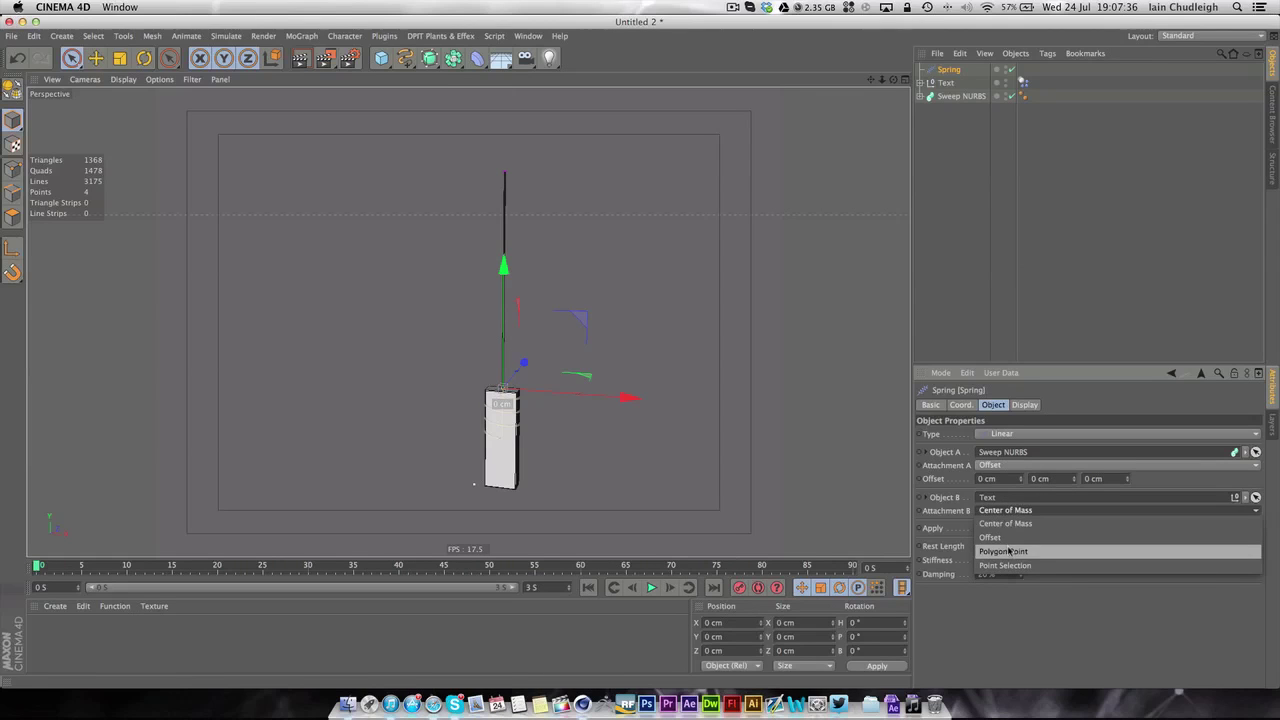
left_click(990, 537)
left_click_drag(1073, 524, 1073, 194)
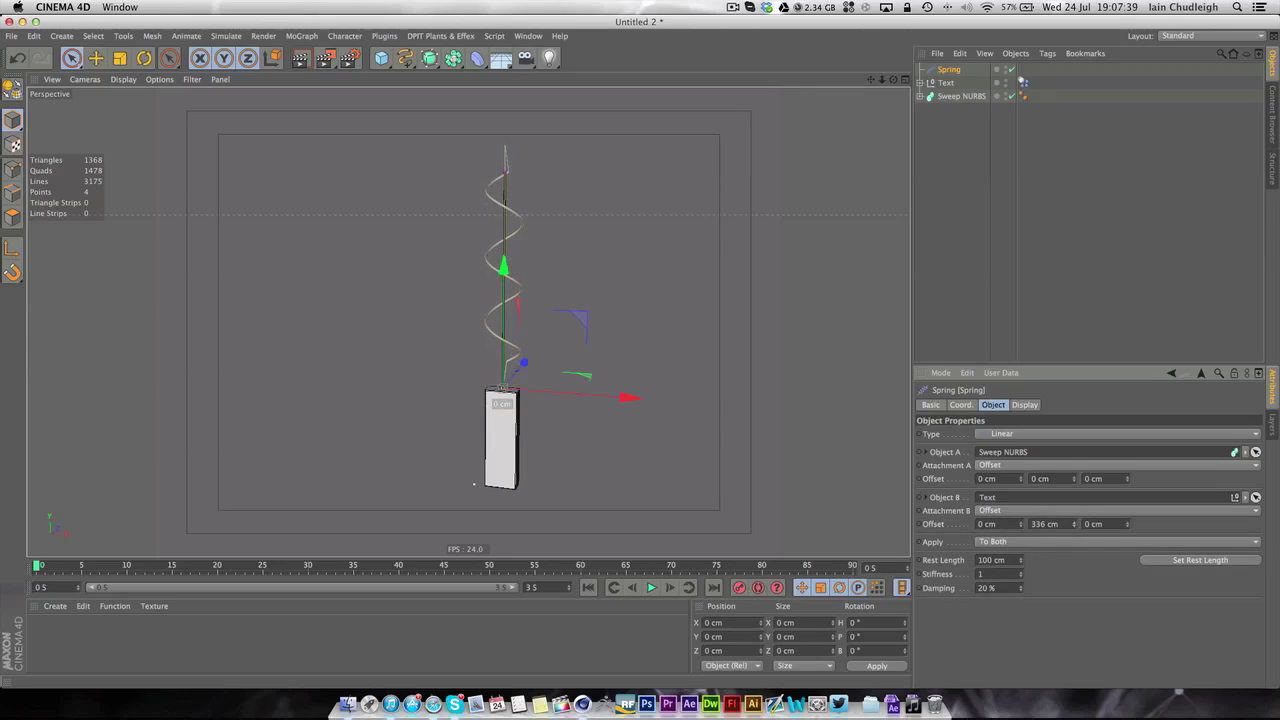
left_click(650, 594)
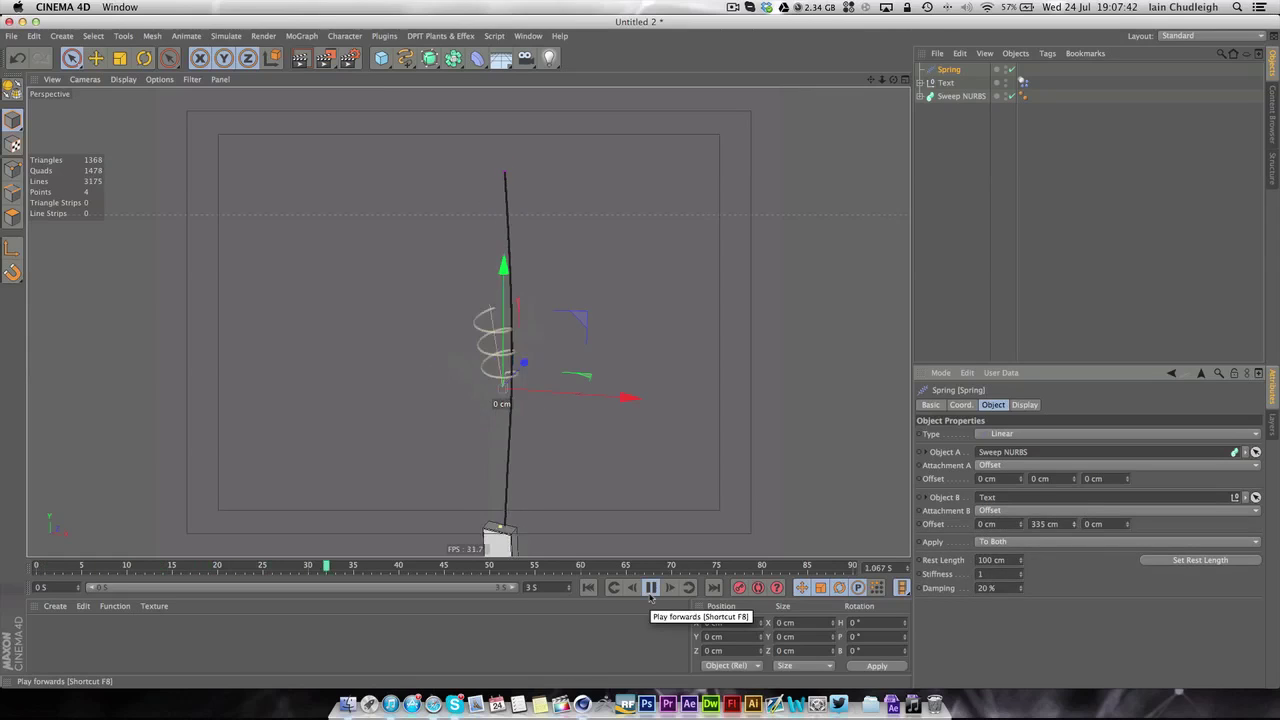
left_click(650, 587)
left_click(588, 587)
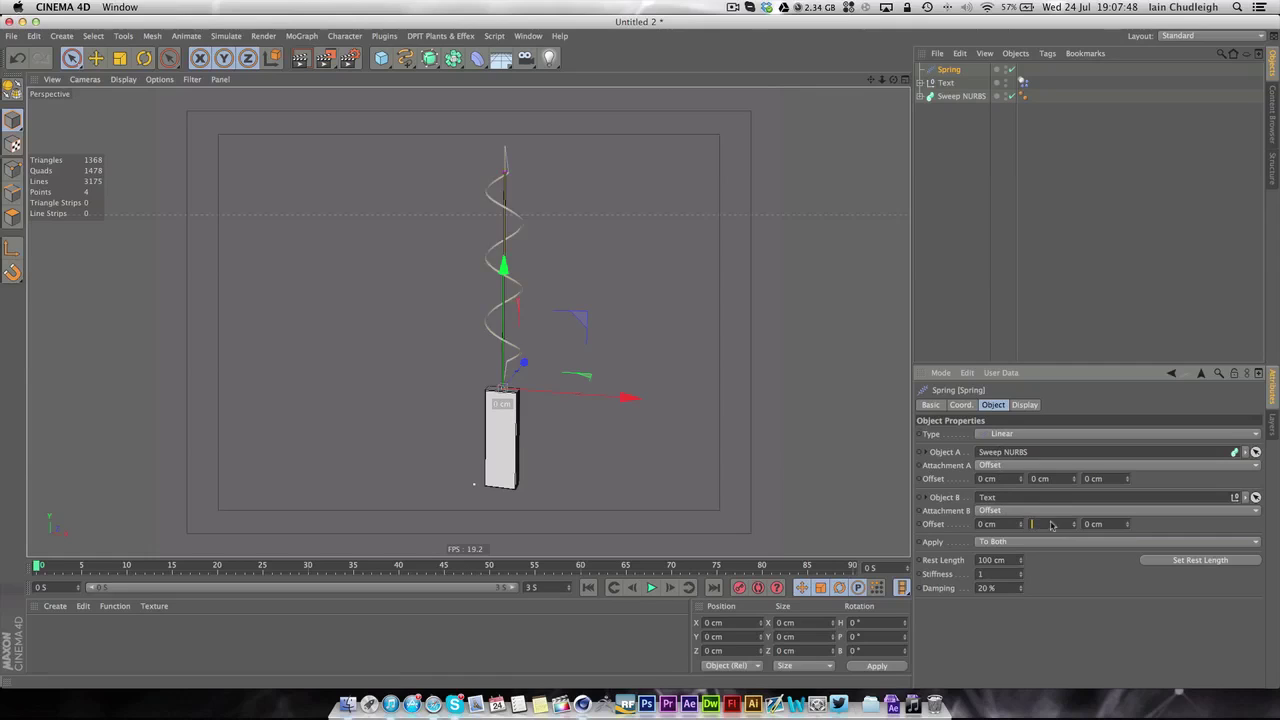
Reset Attachment B's Y offset to 0 cm and set Attachment A's Y offset to 330 cm
type("0")
key("Return")
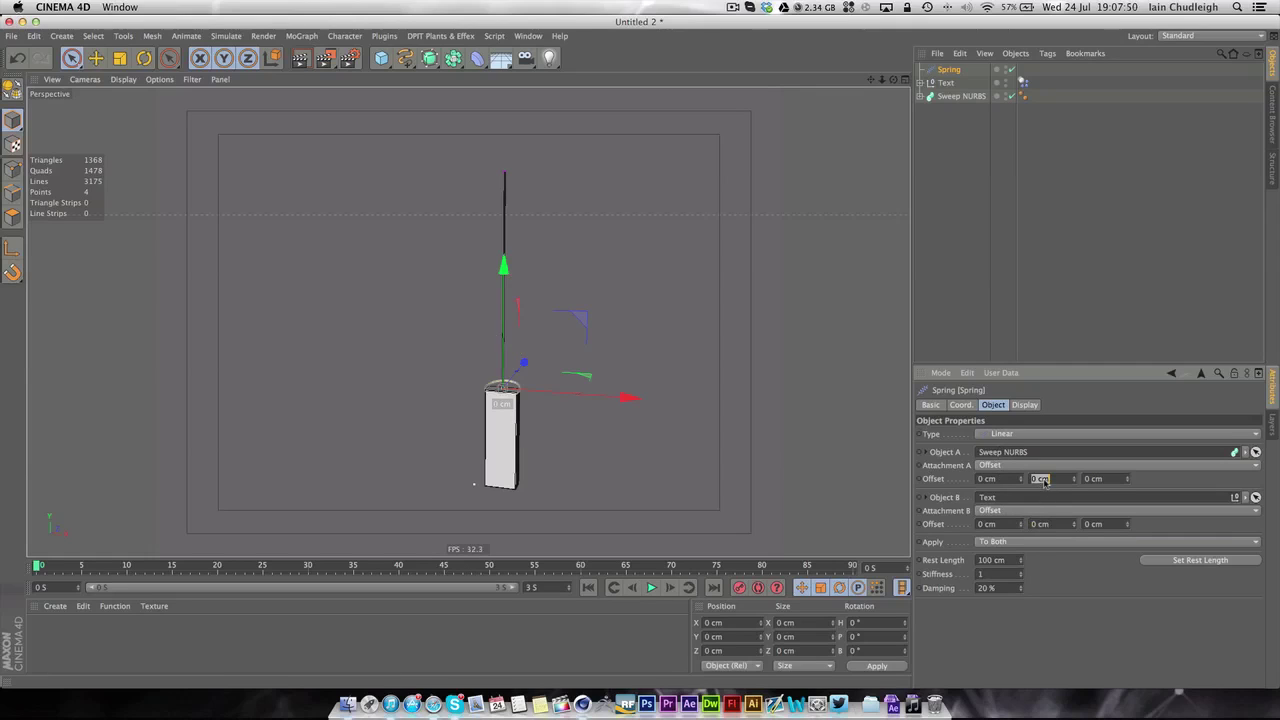
type("30")
key("Return")
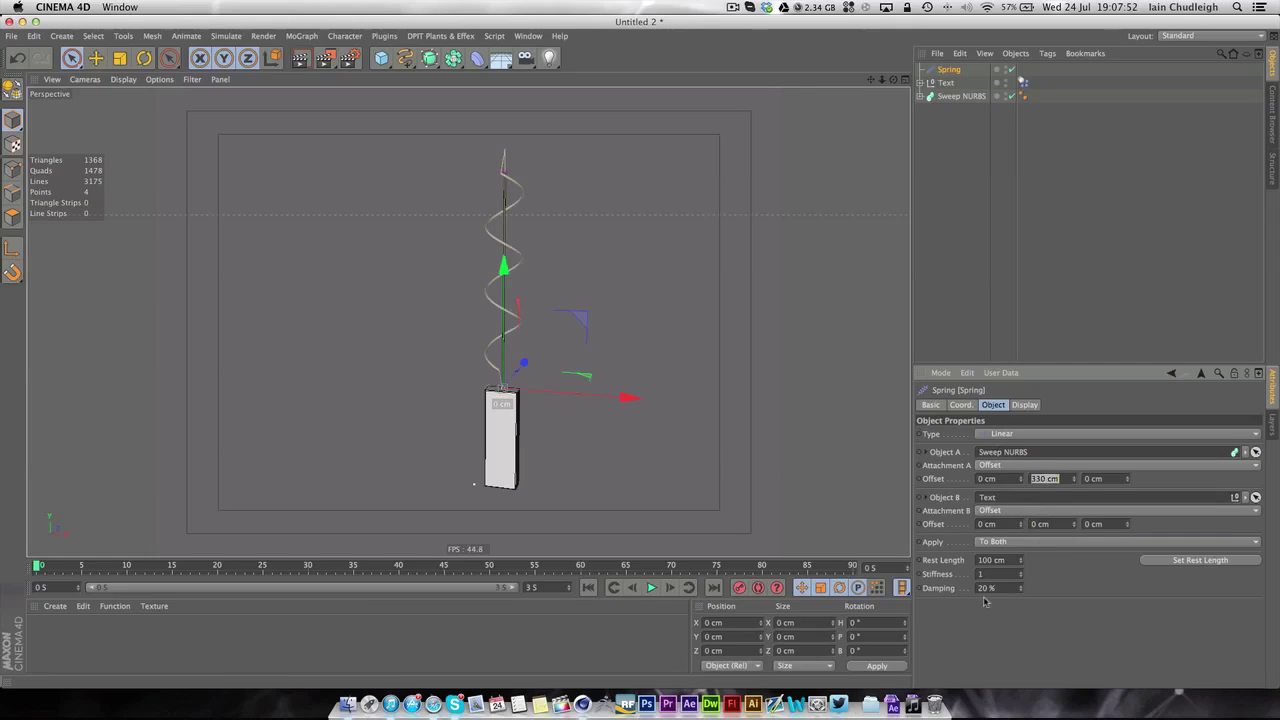
Play the simulation while trying Spring rest lengths of 330 cm and 250 cm, ending with a rest length of 400 cm
left_click(992, 563)
left_click(651, 588)
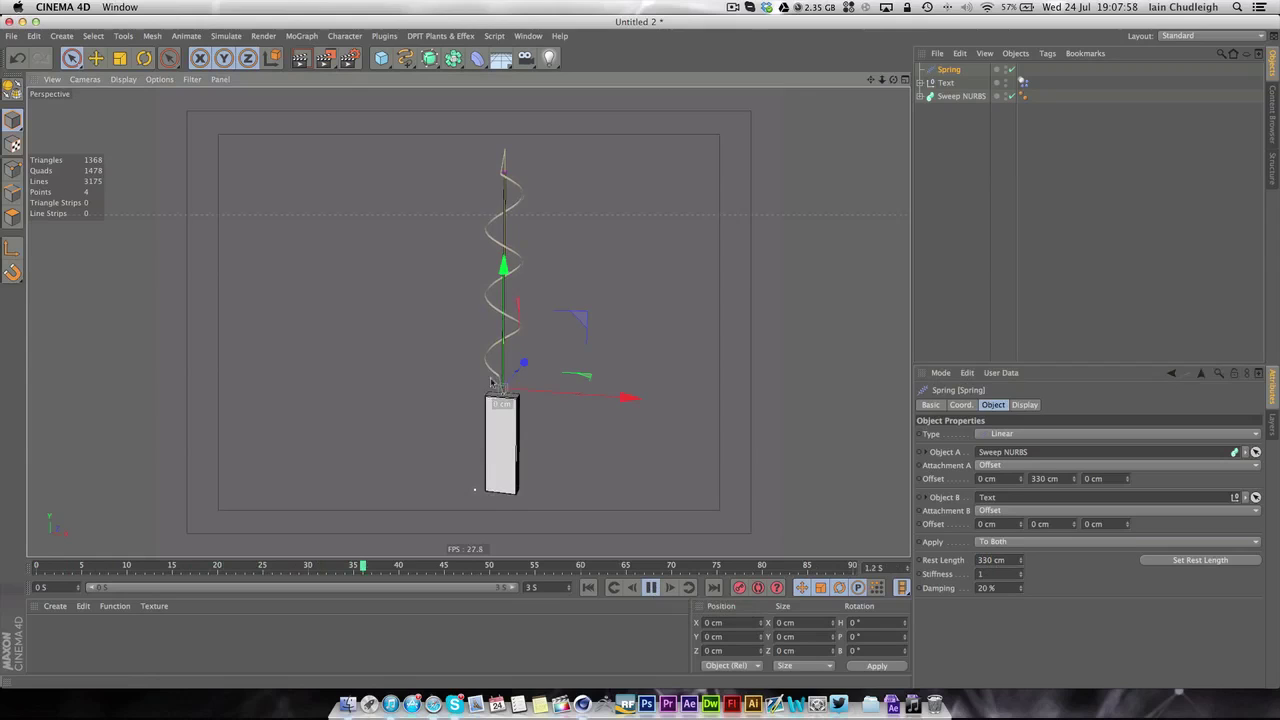
double_click(995, 561)
type("250")
key("Return")
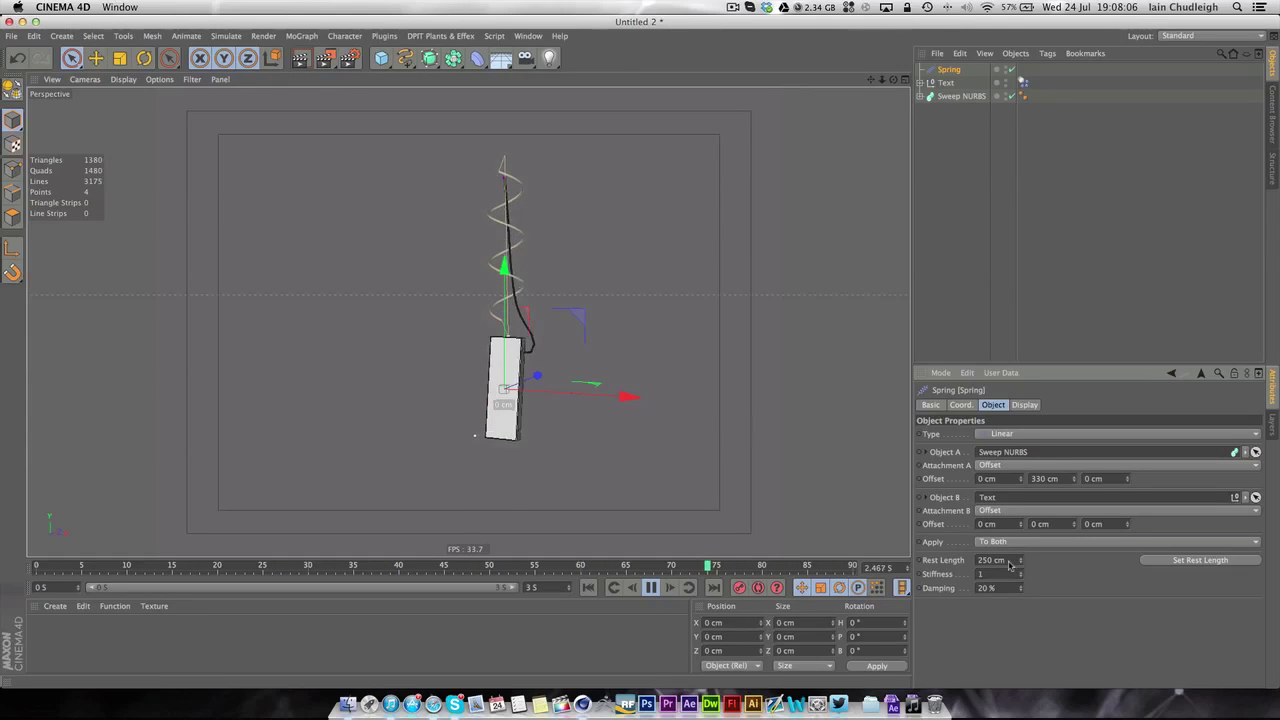
left_click(1008, 562)
type("400")
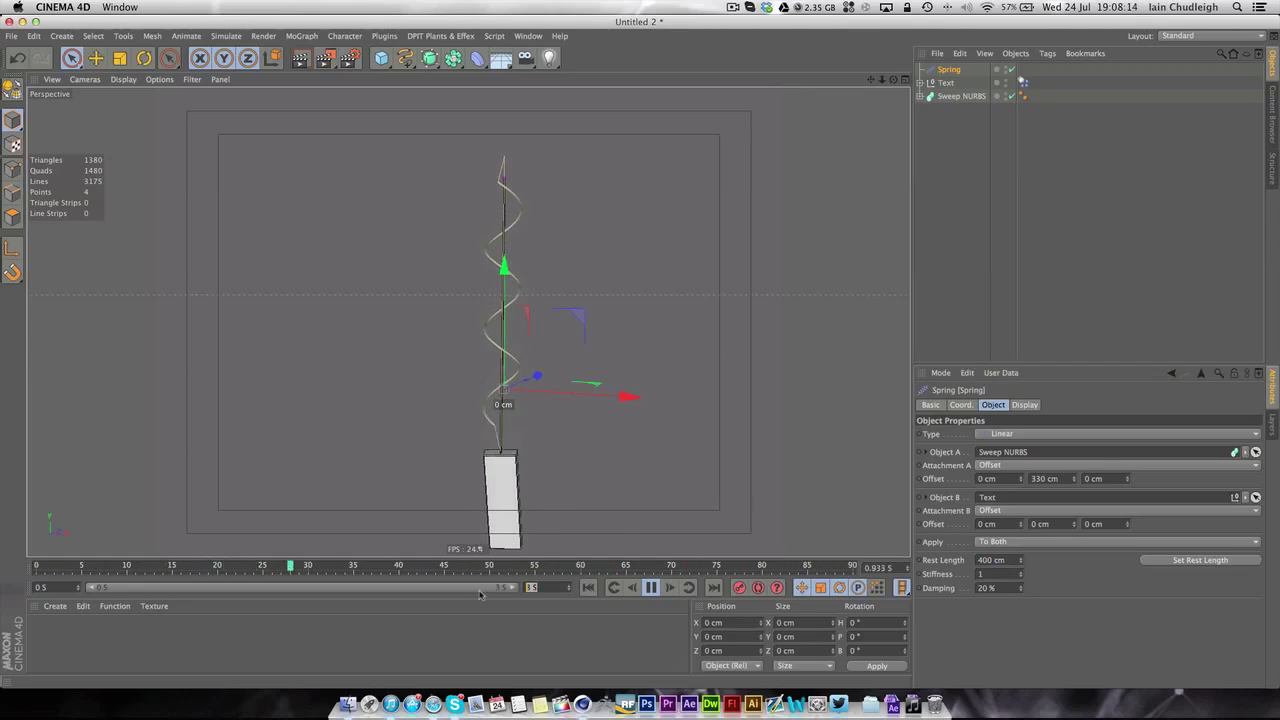
Set the project's end time to 10 seconds and extend the preview range to the full length
type("10")
key("Return")
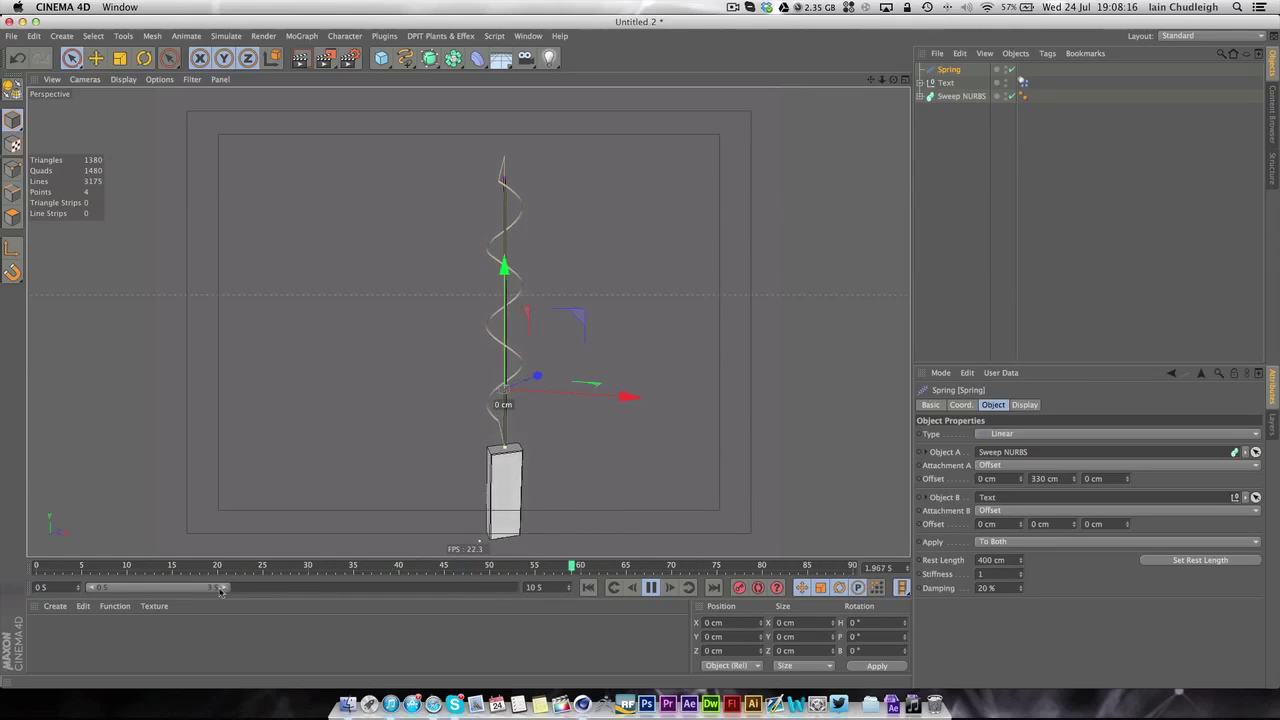
left_click_drag(220, 591, 510, 588)
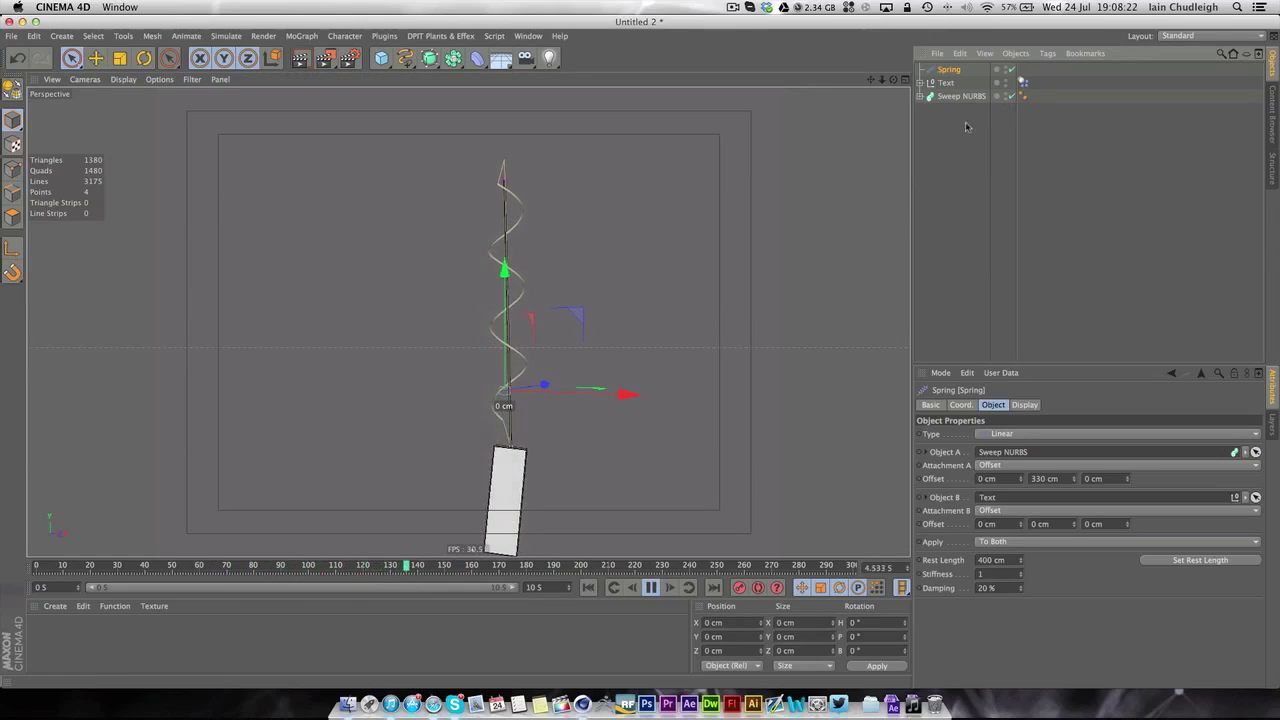
Set the angular damping force of the Text null's Dynamics Body tag to 20 %
left_click(1024, 78)
left_click(1023, 82)
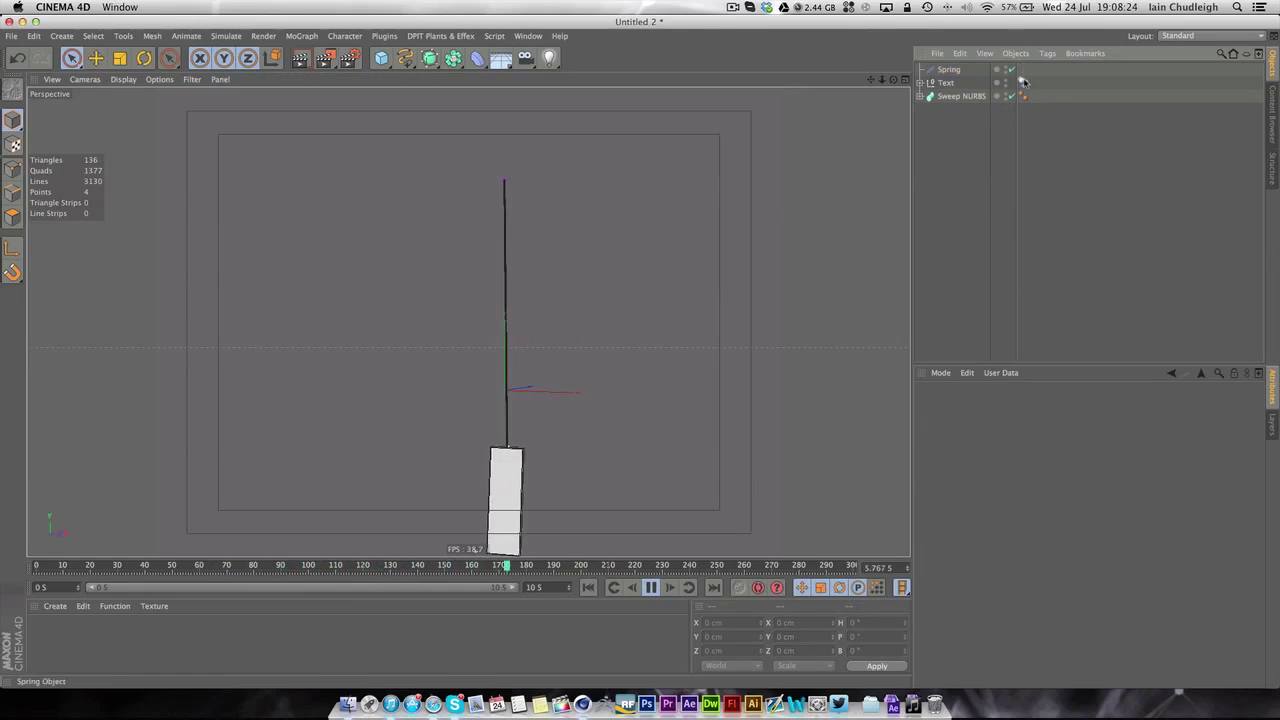
left_click(1054, 404)
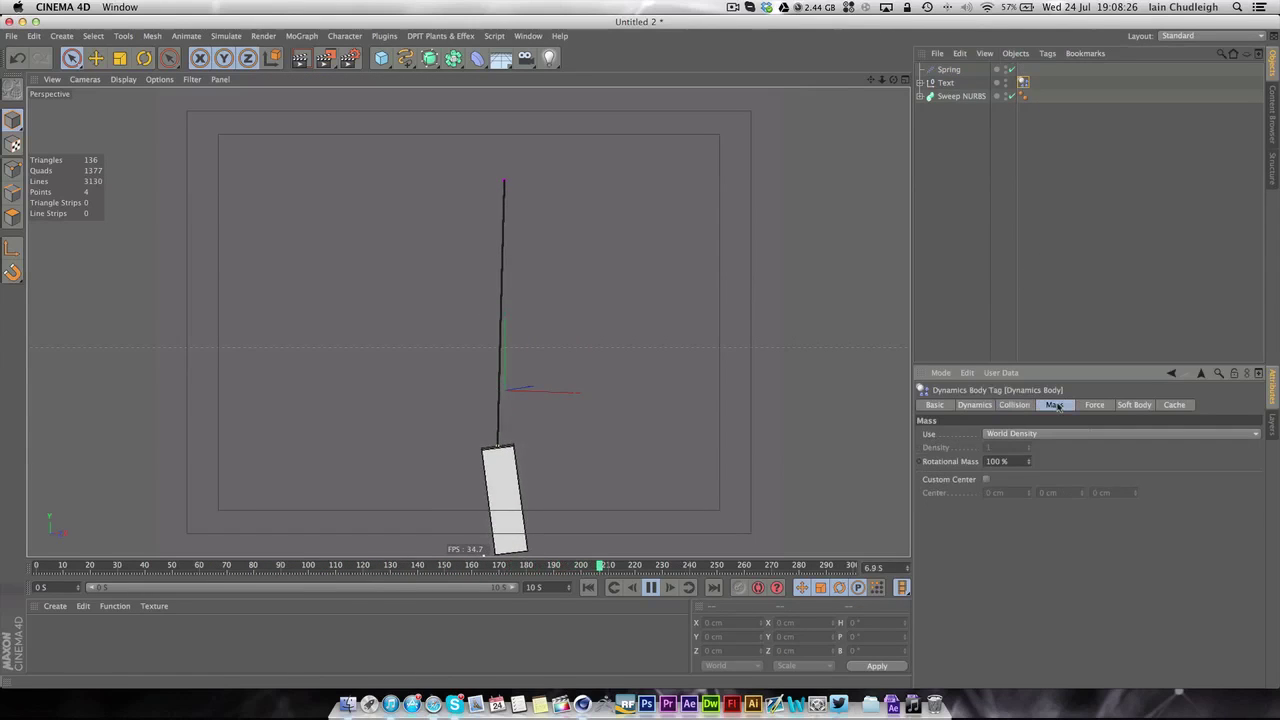
left_click(1094, 404)
left_click(1133, 404)
left_click(1094, 404)
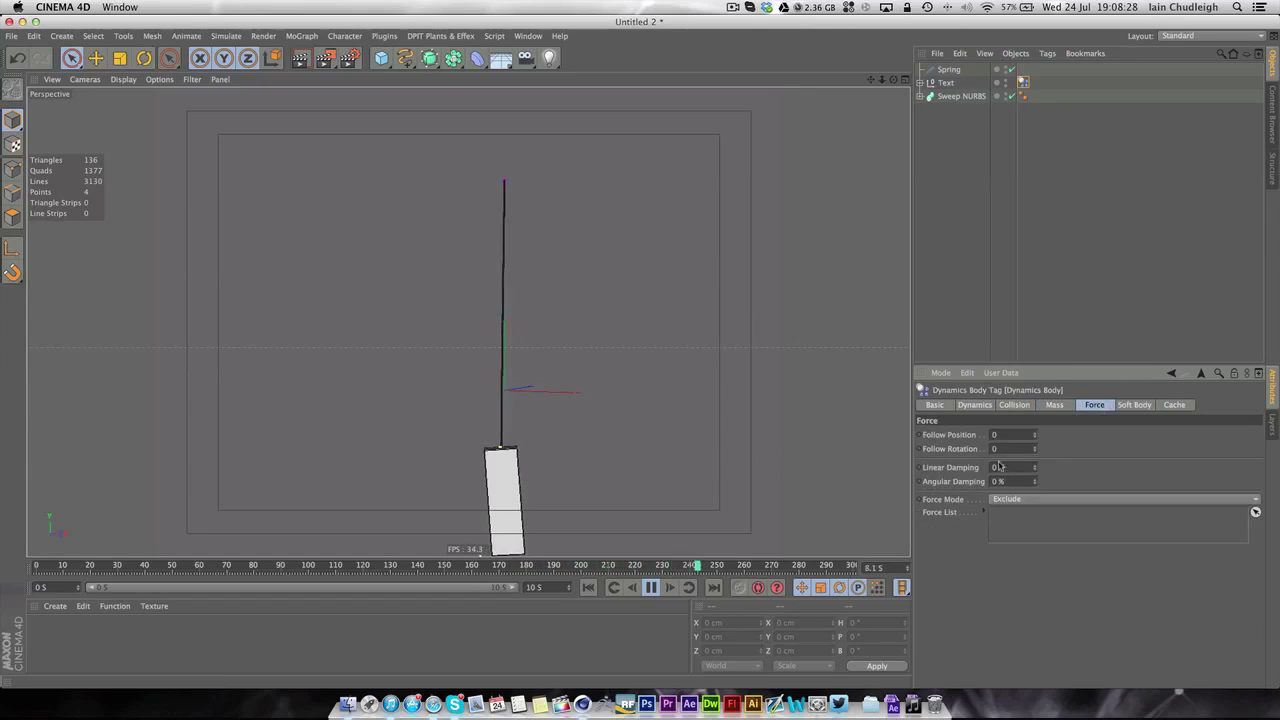
left_click(998, 481)
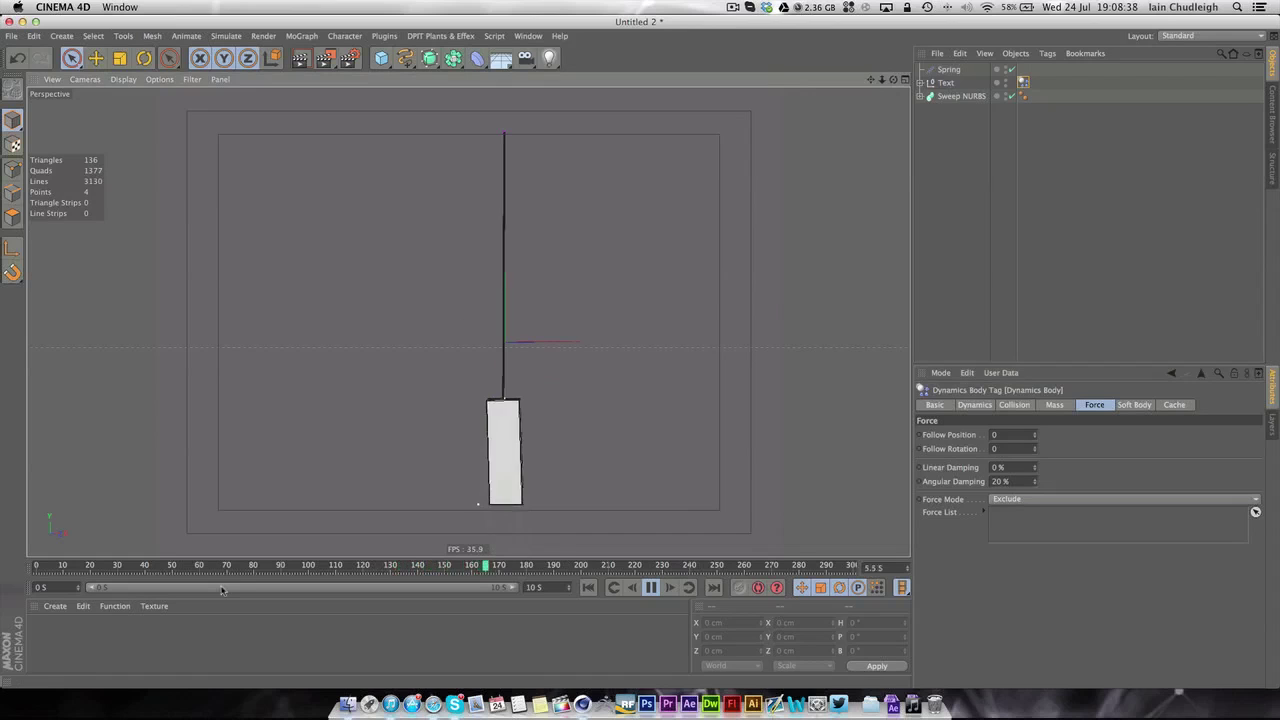
Change the MoText object inside the Text null to the letter "A"
left_click(919, 82)
left_click(956, 96)
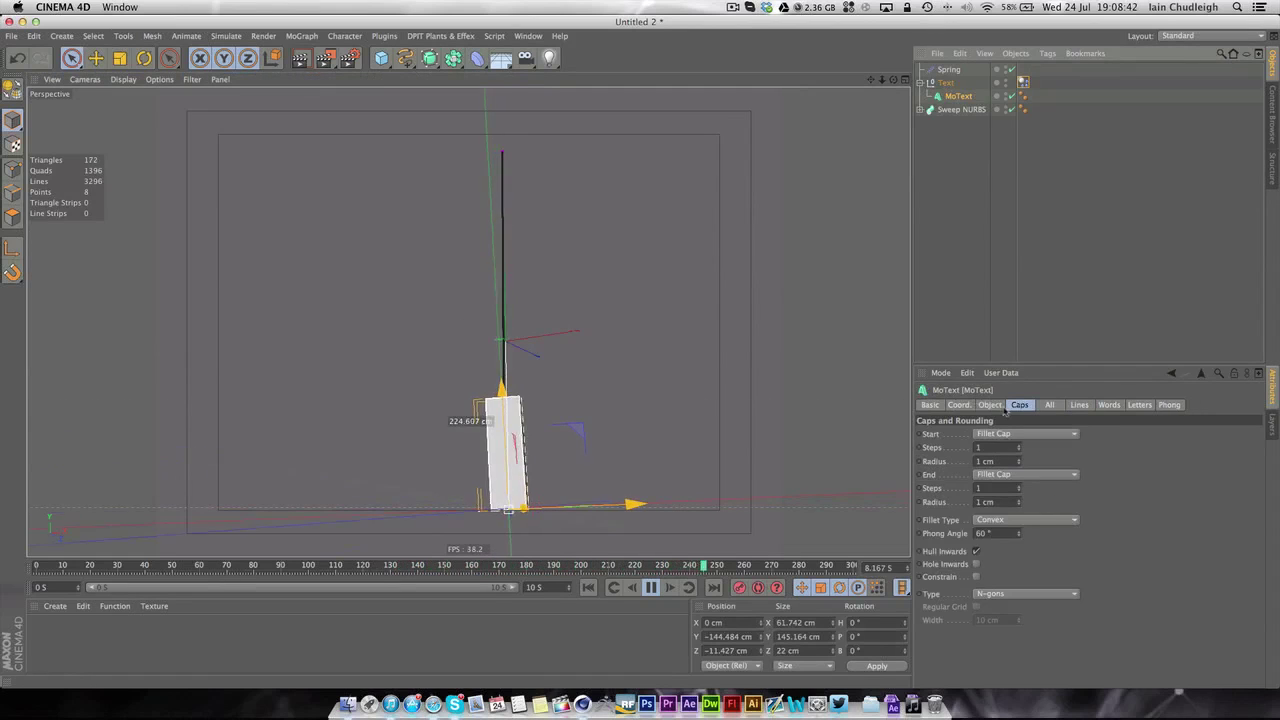
left_click(998, 405)
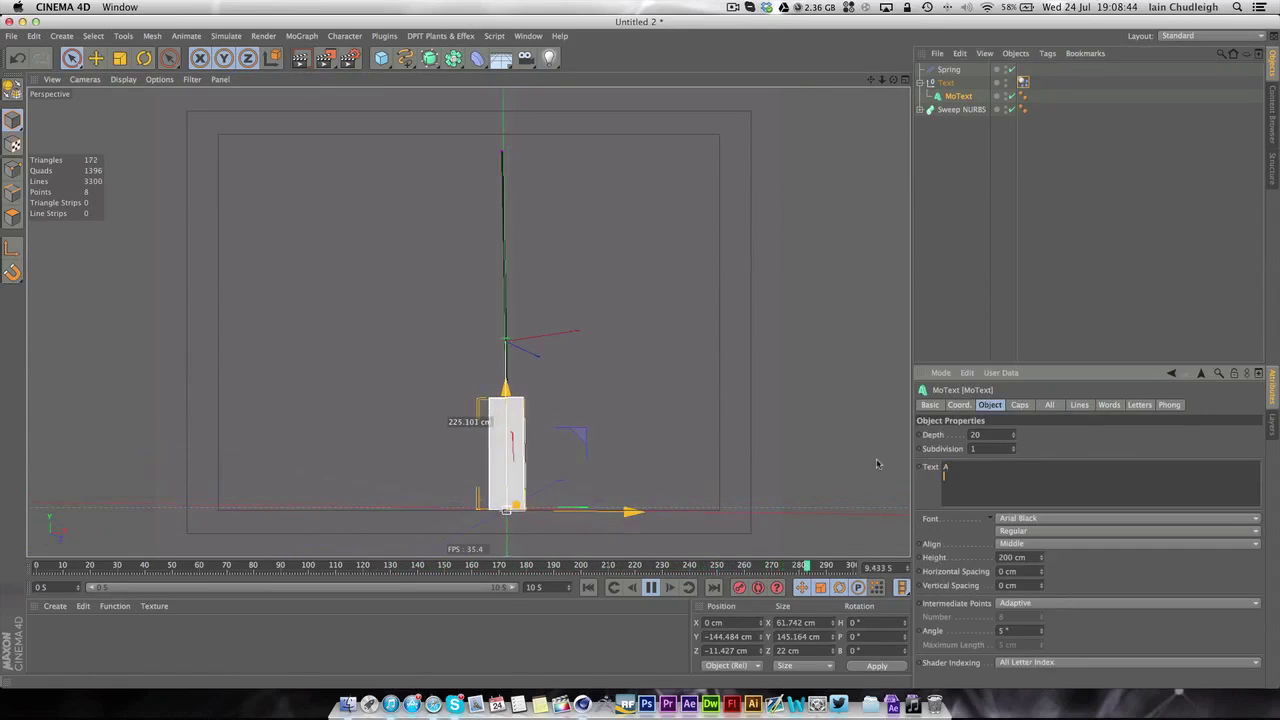
left_click(1103, 446)
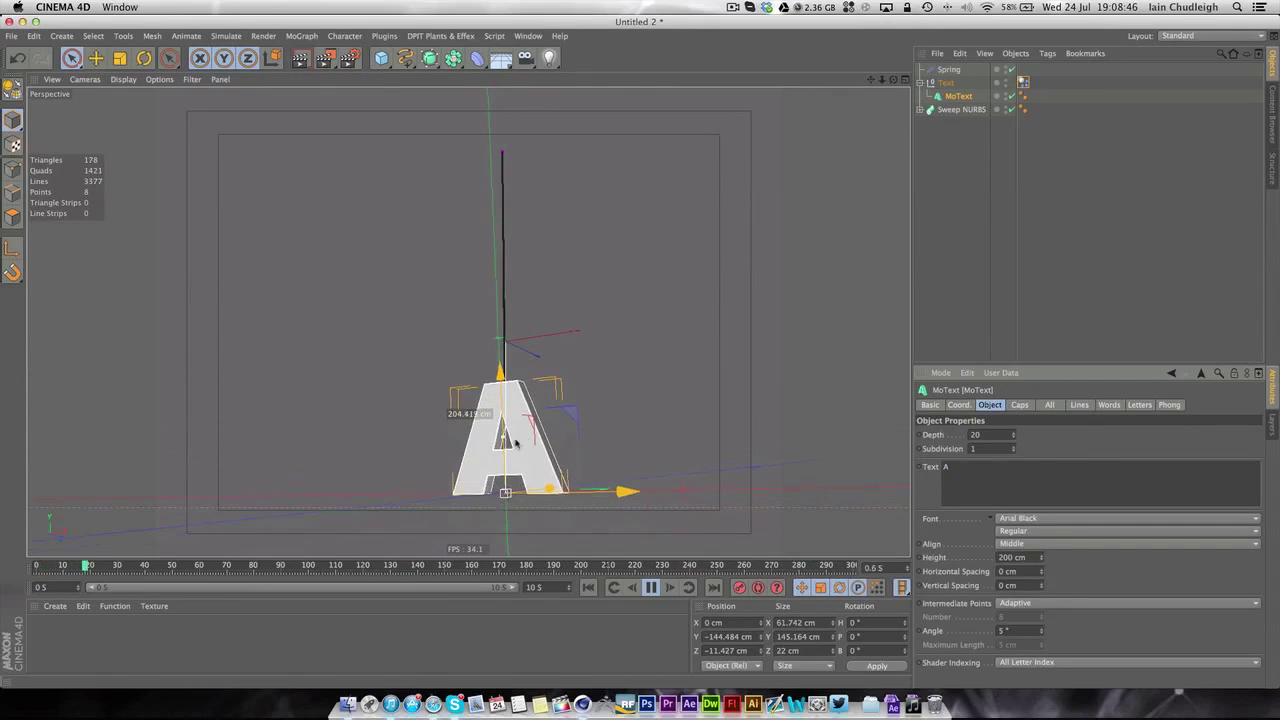
left_click_drag(516, 443, 286, 460, "alt")
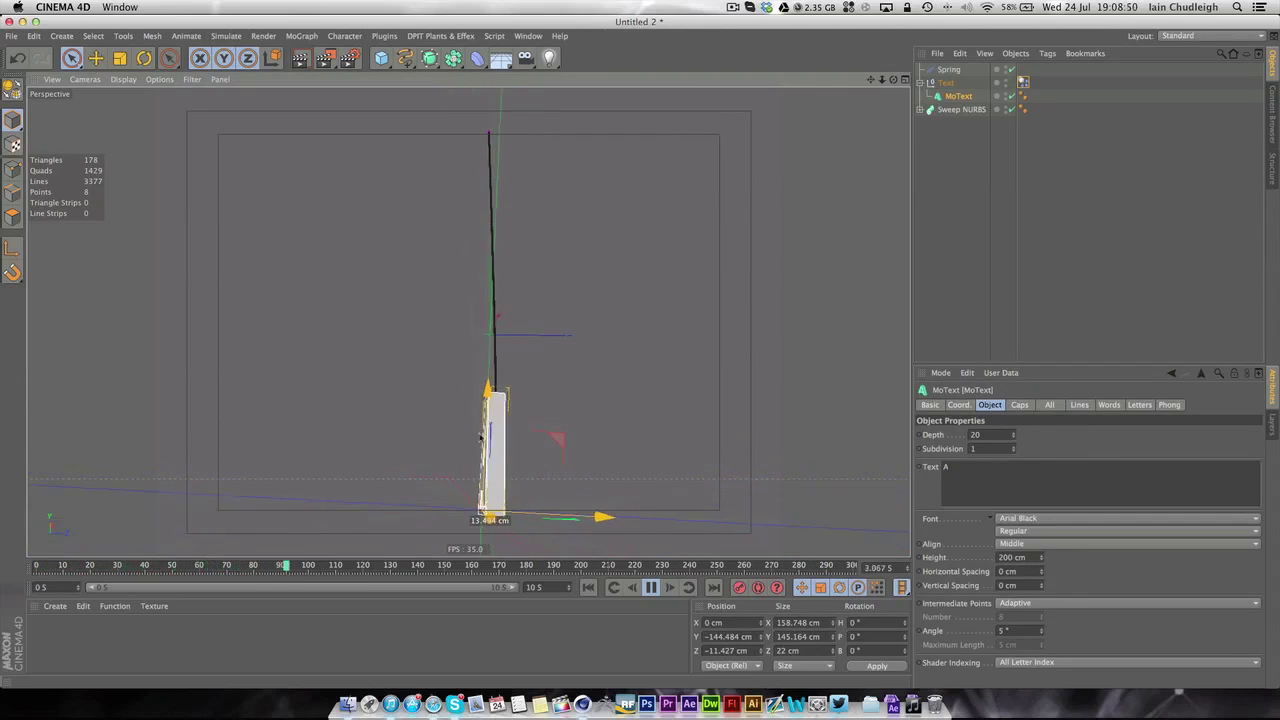
left_click(733, 8)
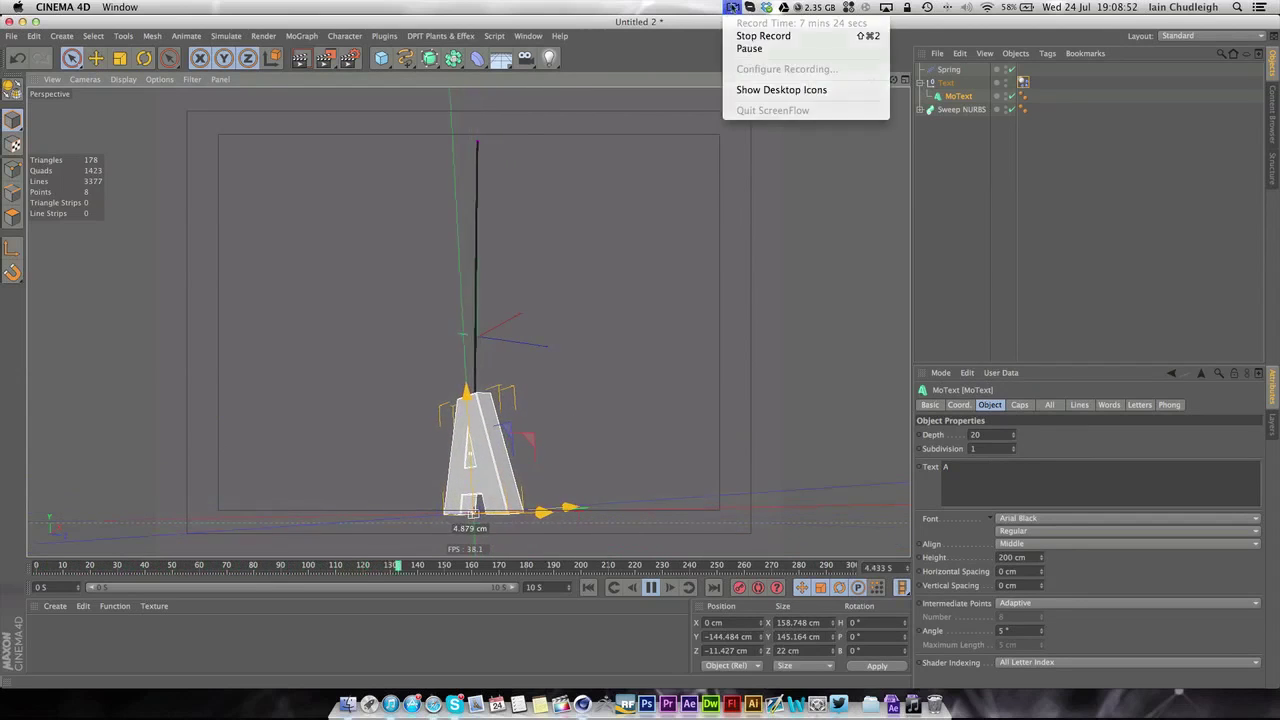
left_click(732, 7)
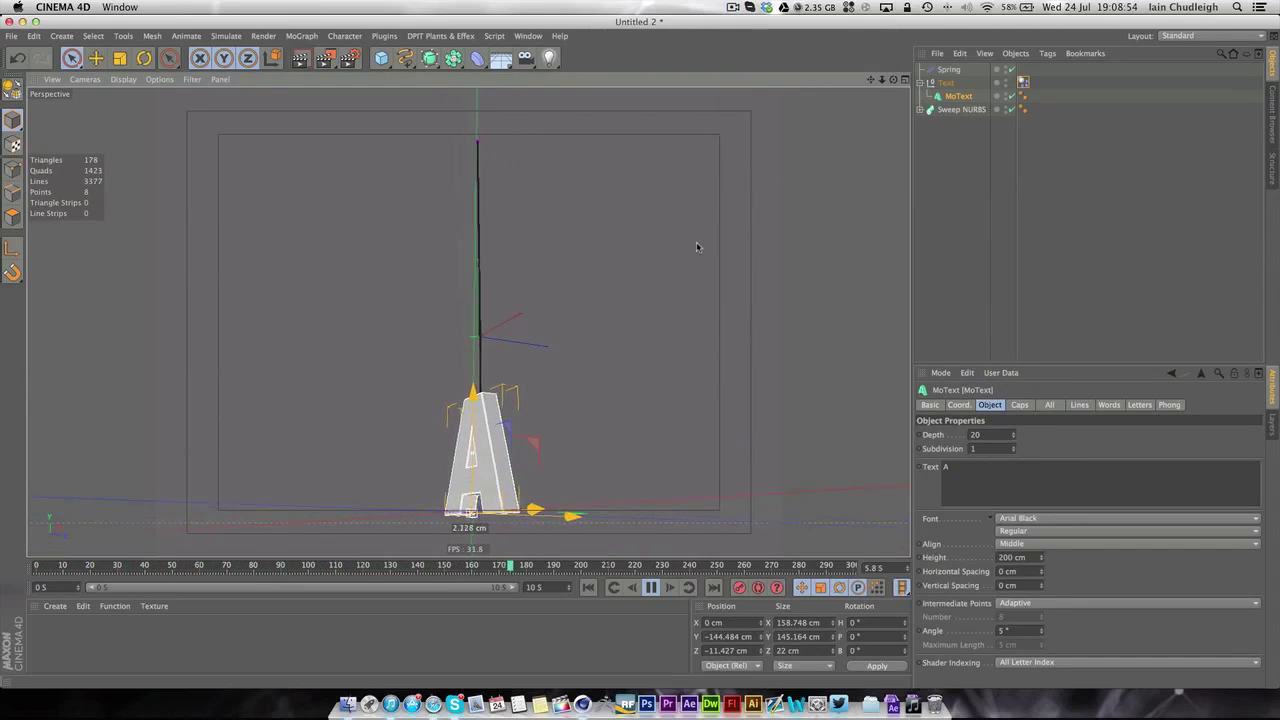